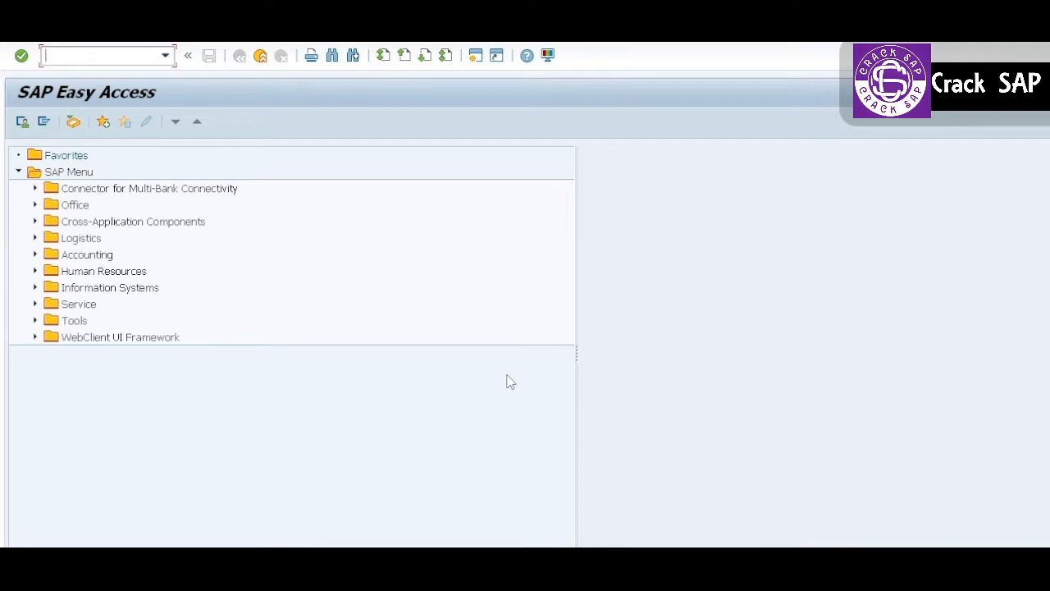
Open transaction AS03 and display the master data of asset 20000011 in company code 1810.
text(as)
text(01)
key(Return)
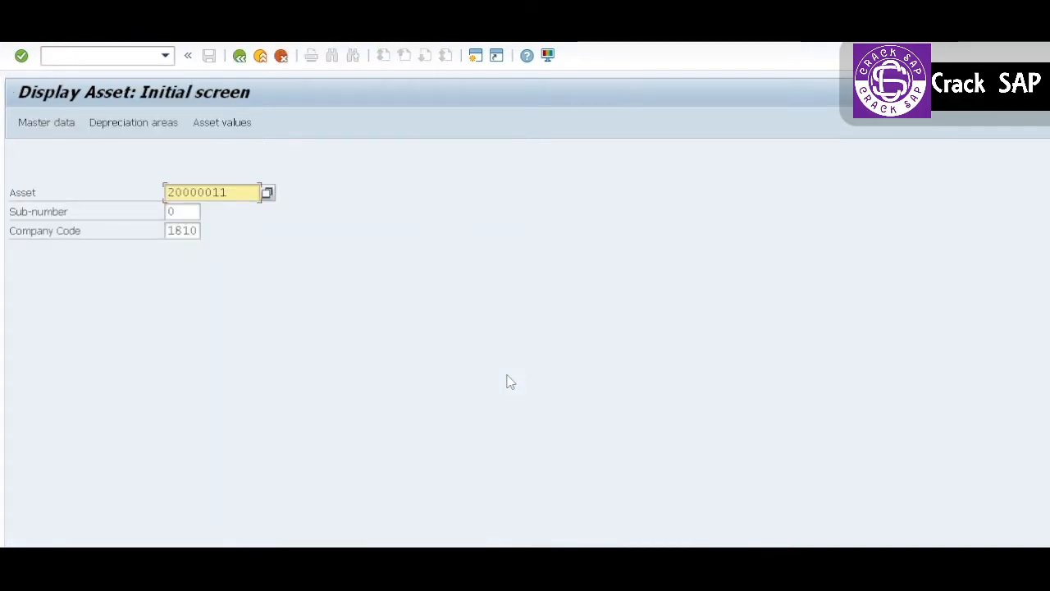
key(Return)
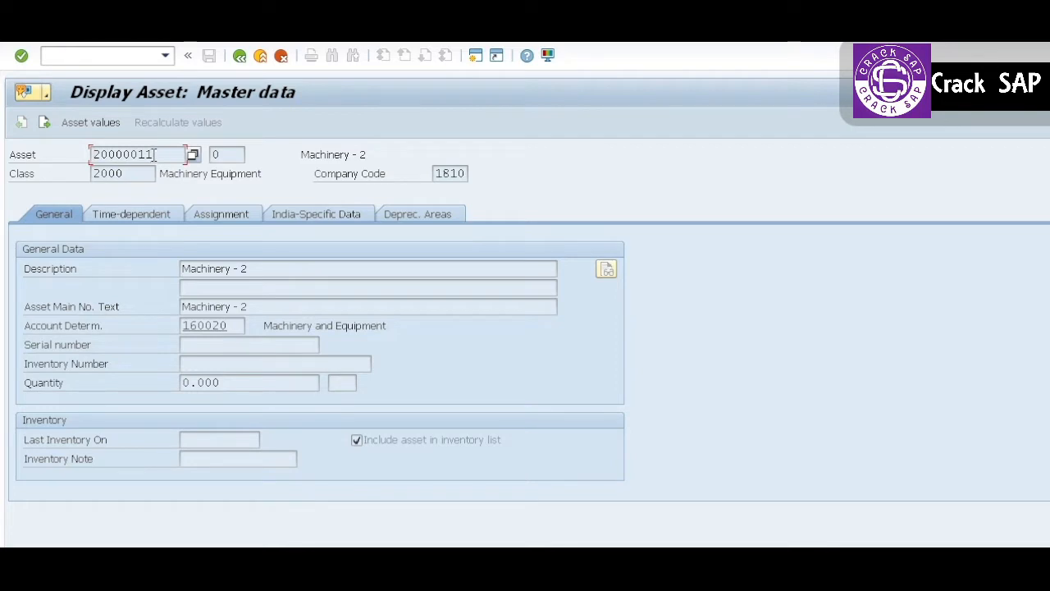
Examine the asset's planned values, posted values, multi-year comparison and depreciation parameters in Asset Explorer.
click(88, 121)
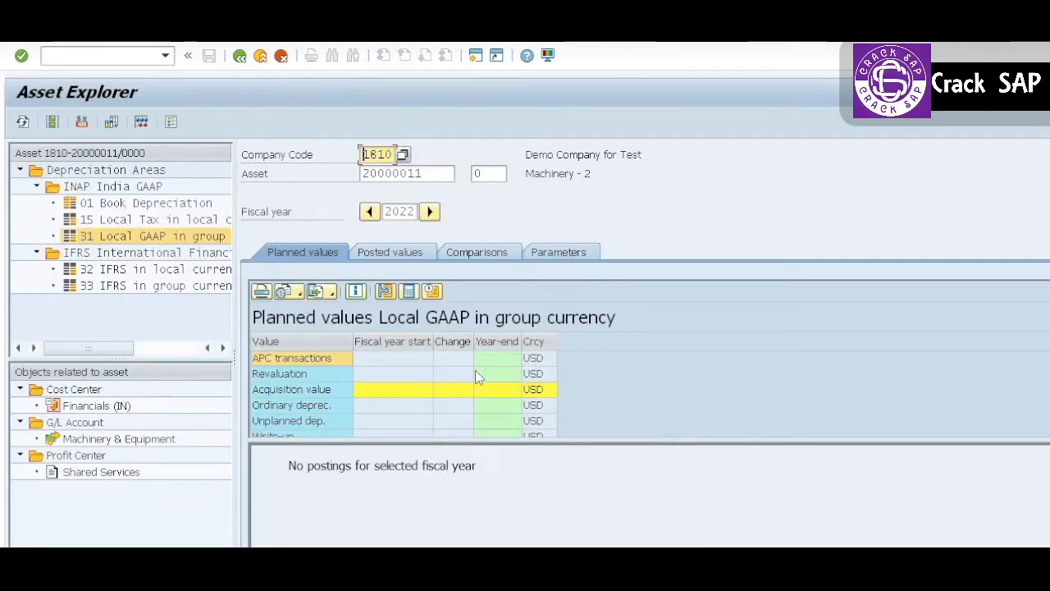
scroll(632, 382, down, 3)
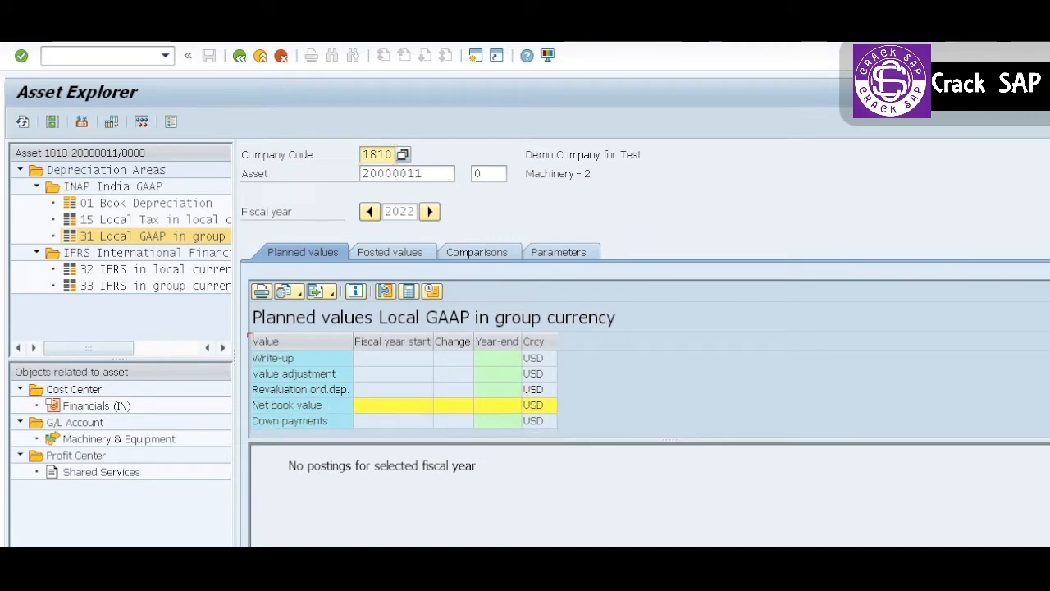
click(380, 256)
click(474, 256)
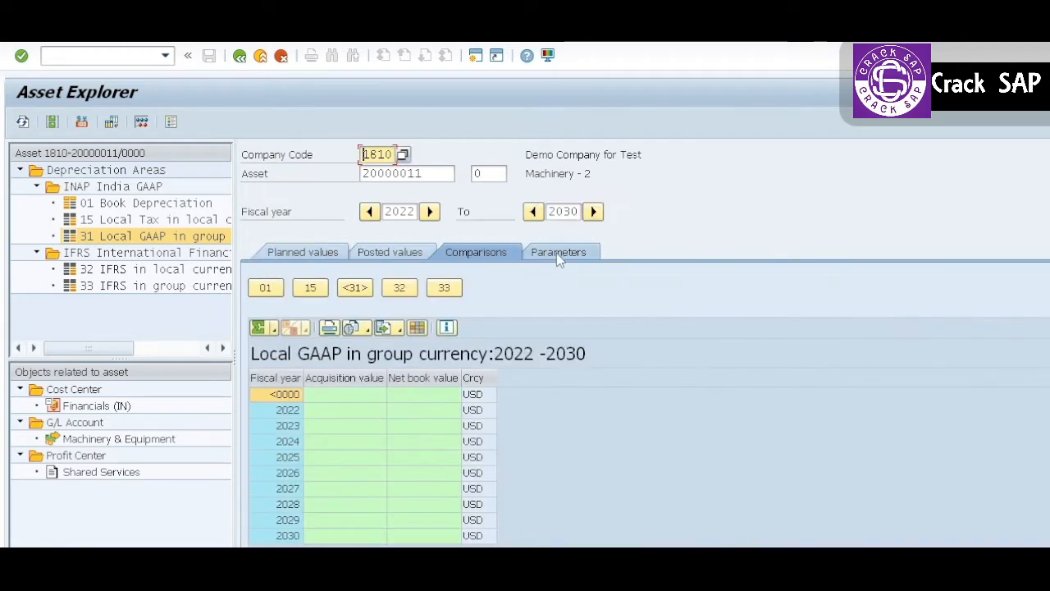
click(556, 253)
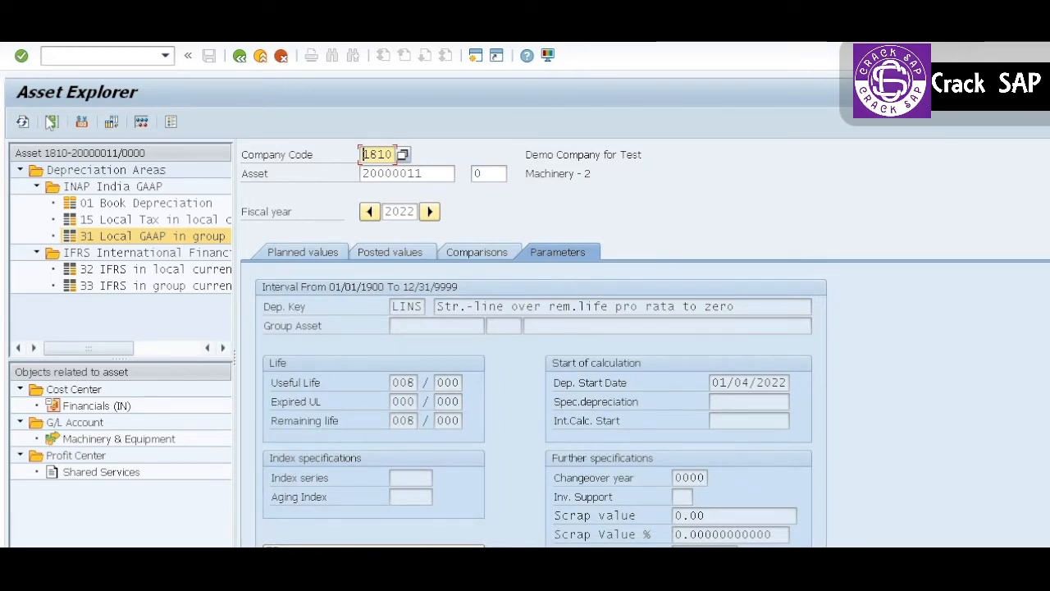
Return to the SAP Easy Access screen and start transaction F-90 for an asset acquisition with vendor.
click(240, 57)
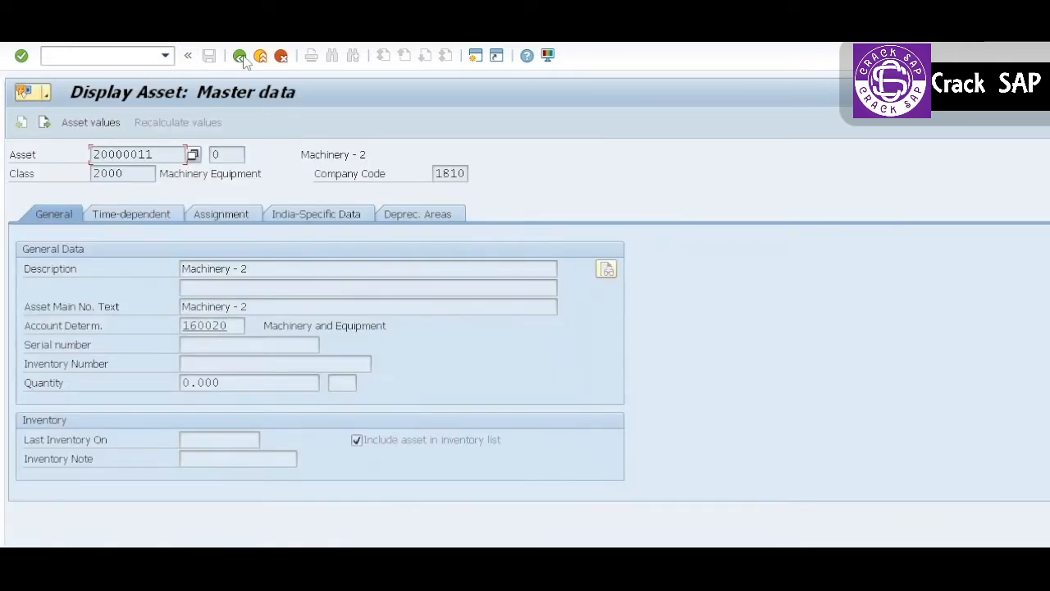
click(242, 58)
click(242, 57)
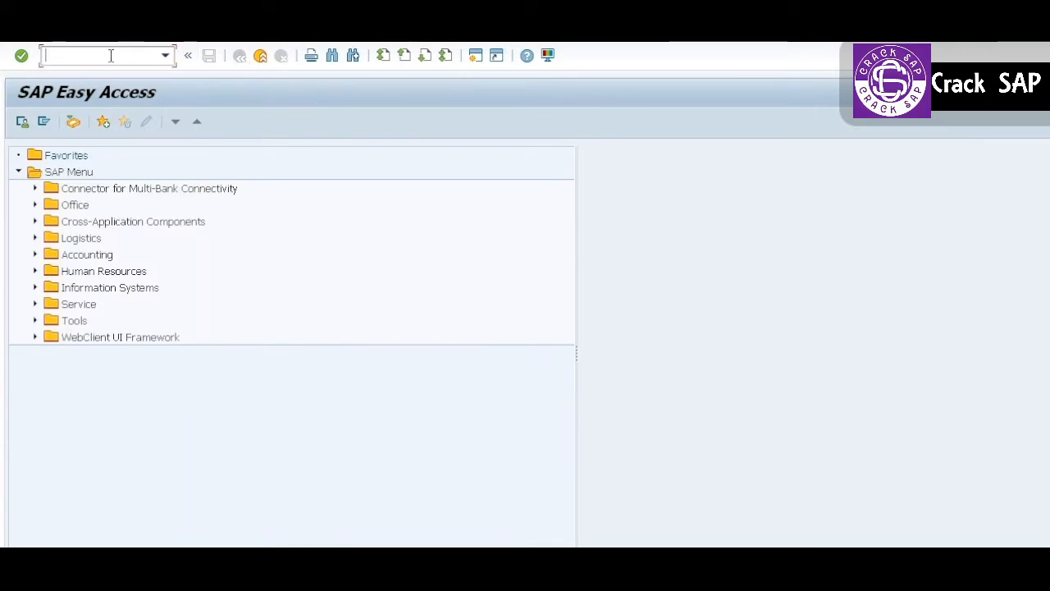
text(f-90)
key(Return)
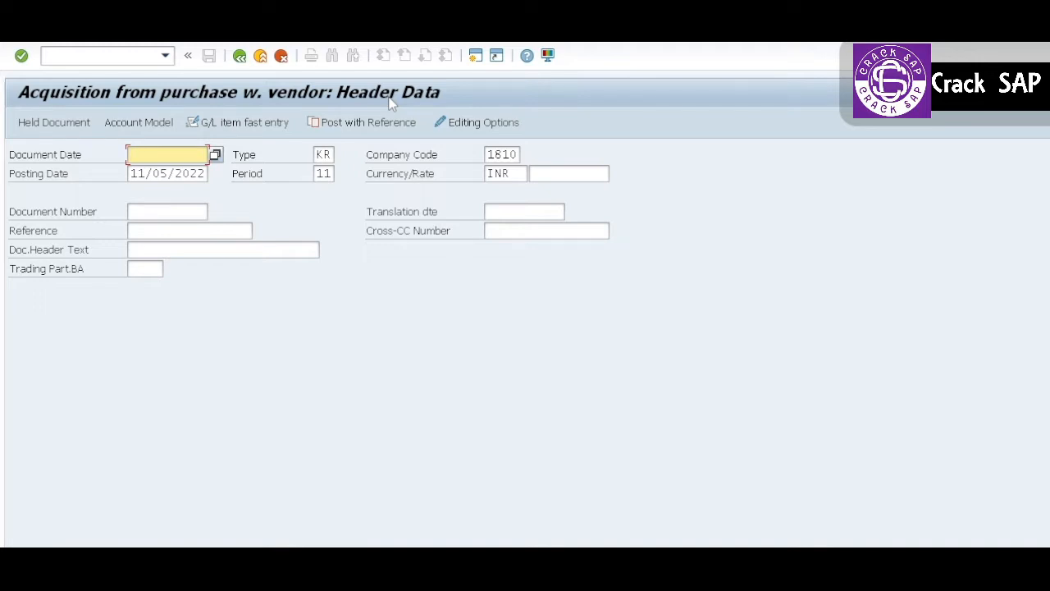
Enter 01042022 as the document date and AA as the document type in the acquisition header.
key(BackSpace)
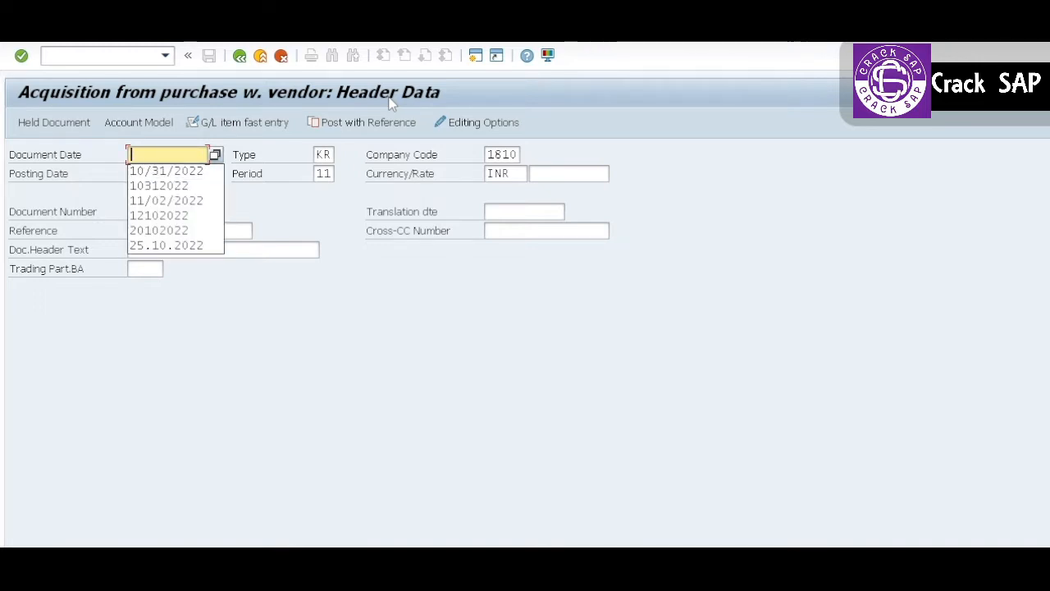
text(010)
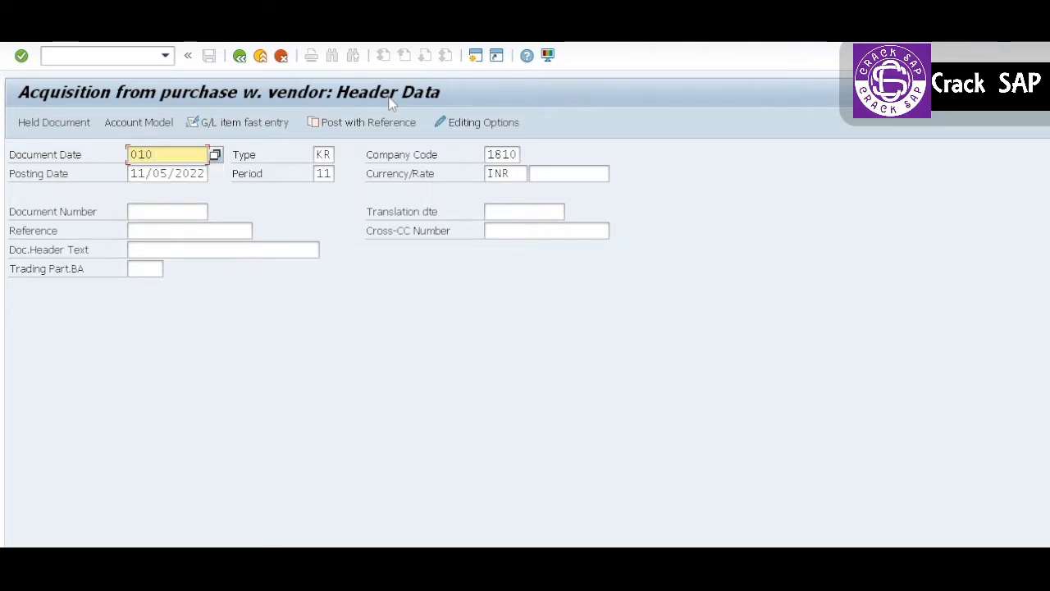
text(42022)
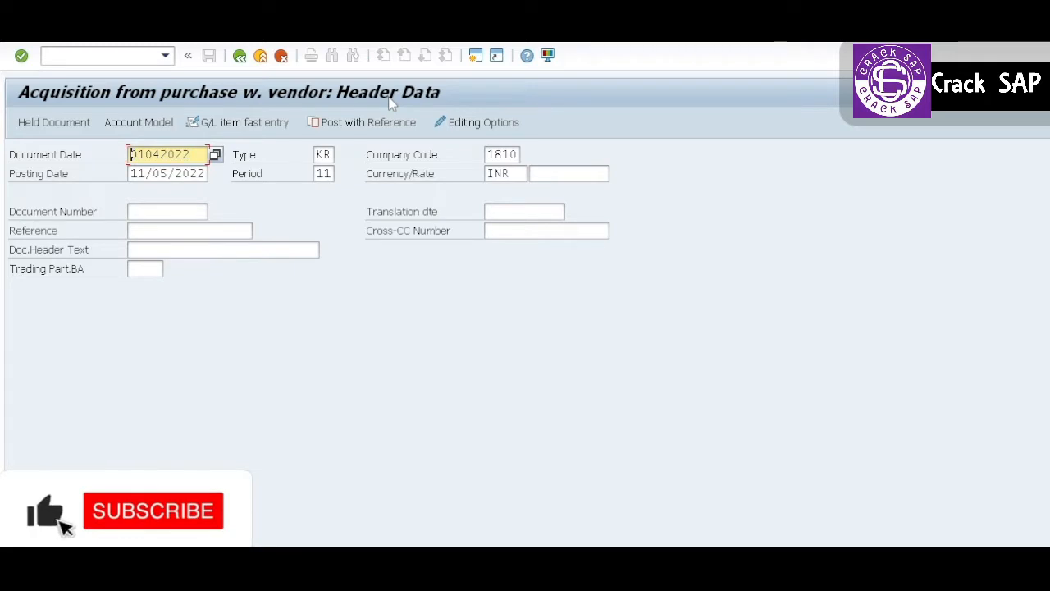
key(Tab)
key(BackSpace)
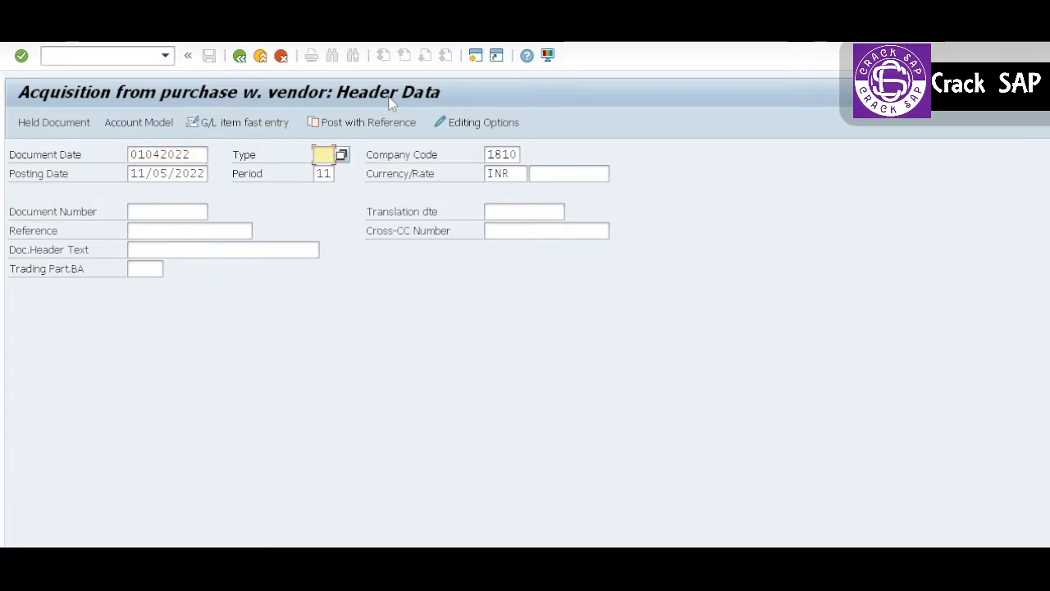
text(AA)
Set the posting date in the acquisition header to 01042022 and confirm it.
click(511, 156)
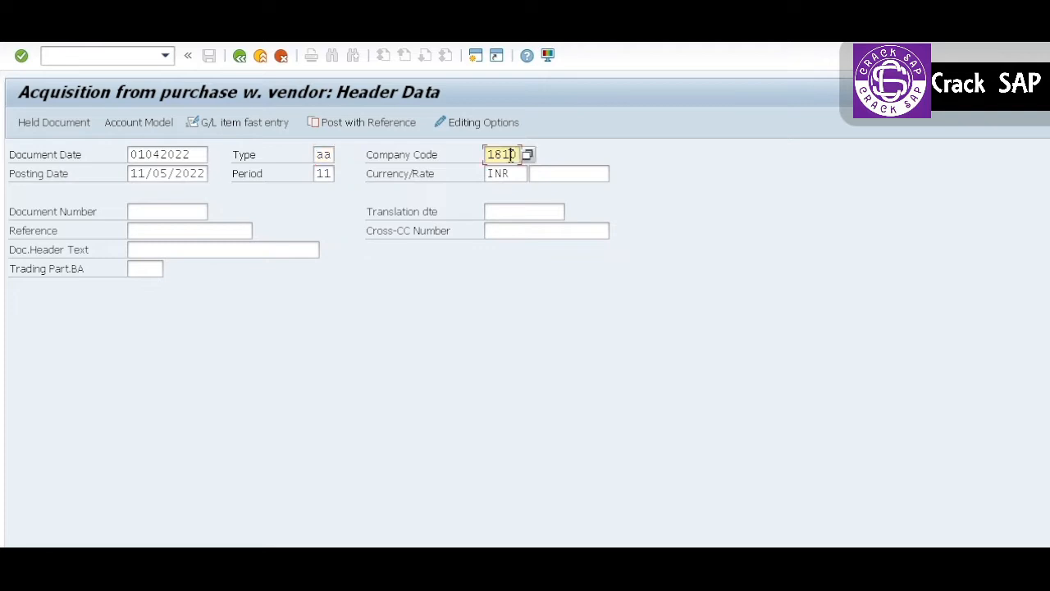
click(202, 173)
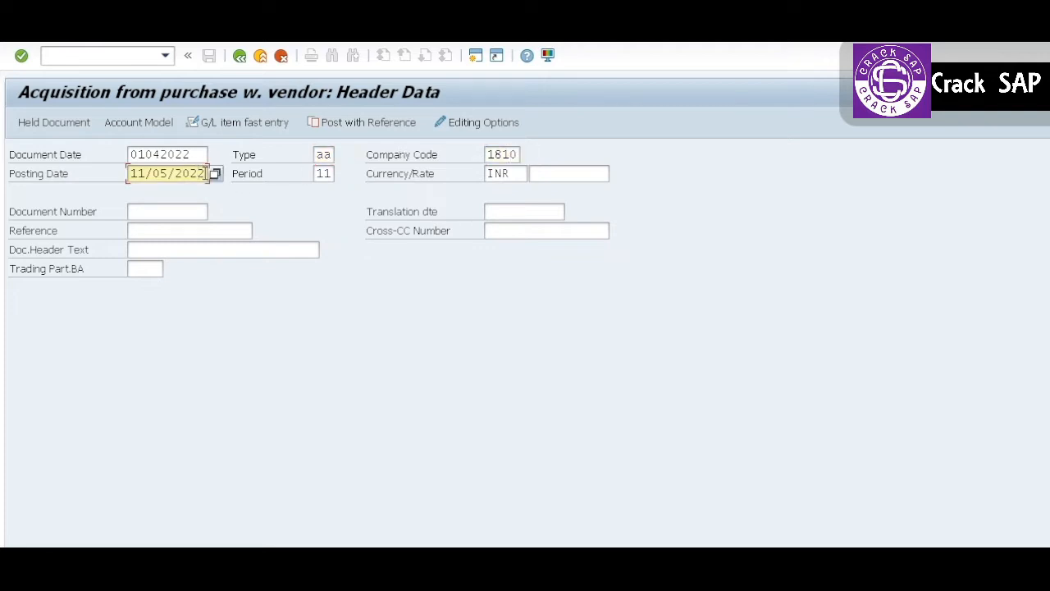
key(shift+Home)
text(01042022)
key(Return)
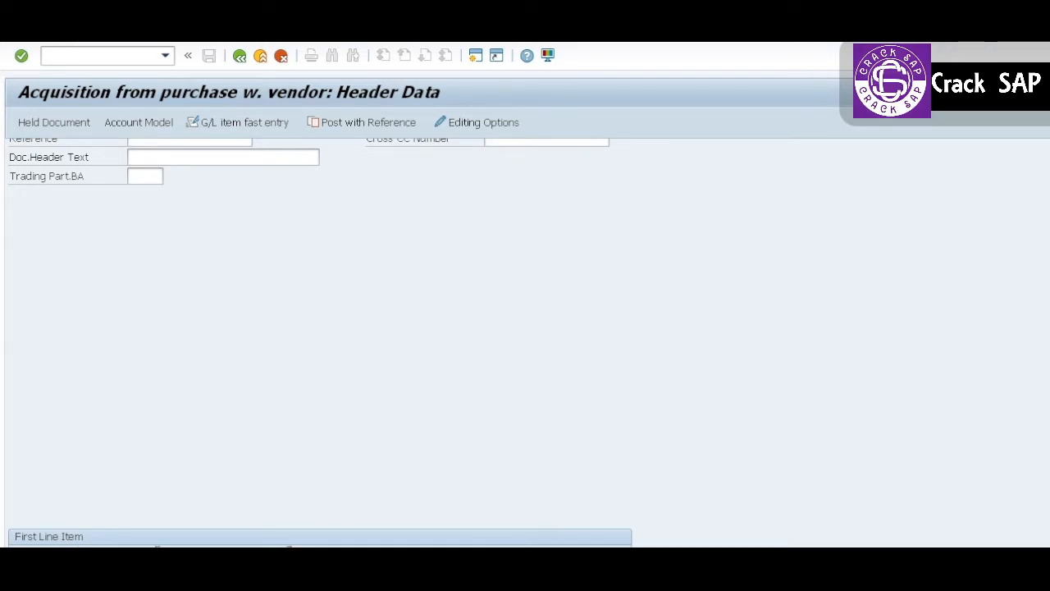
Choose the vendor account of Domestic IN Supplier 2 for the first line item and continue to the vendor item.
click(215, 554)
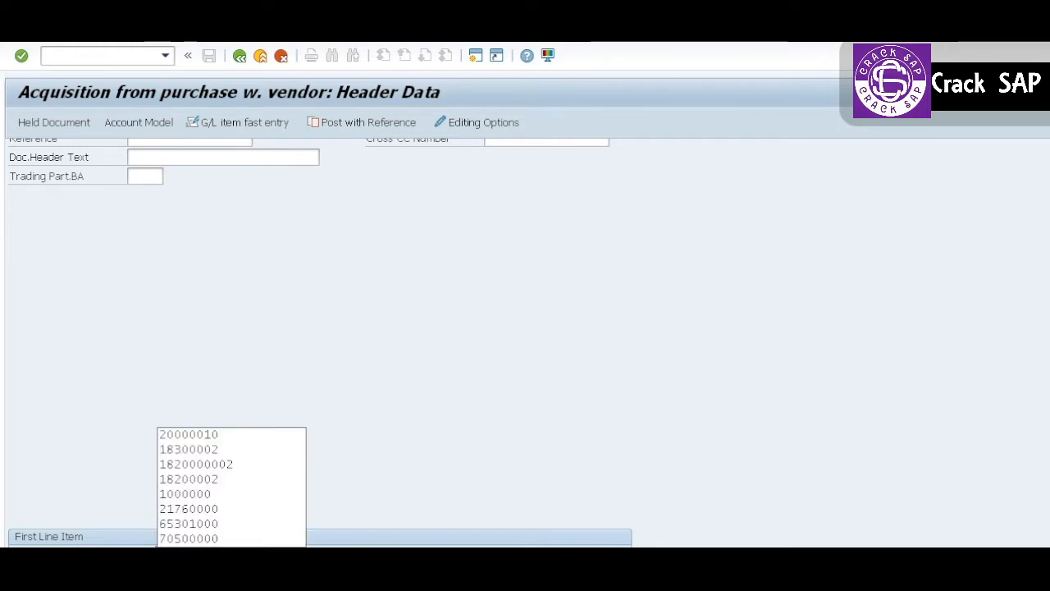
key(Down)
key(Down)
key(Return)
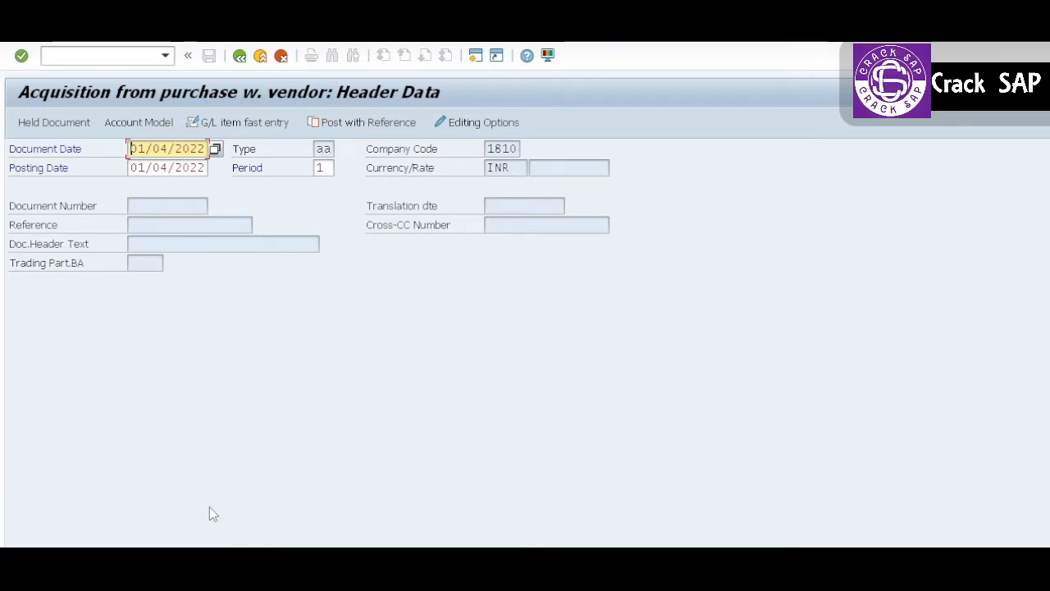
key(Return)
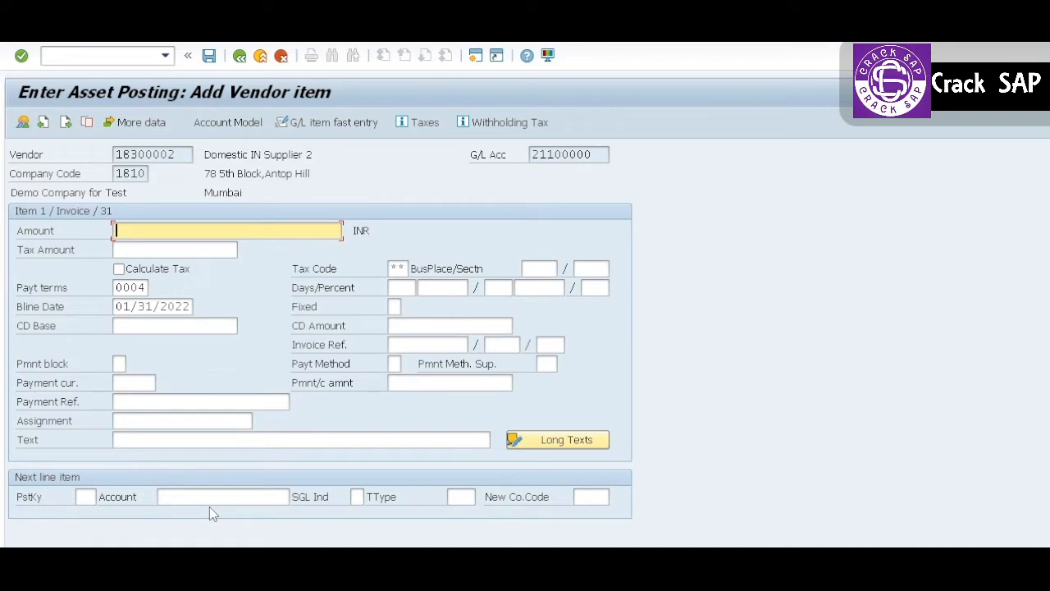
Enter an amount of 28000 INR for the vendor item and clear both 194C withholding tax codes.
text(28000)
key(Return)
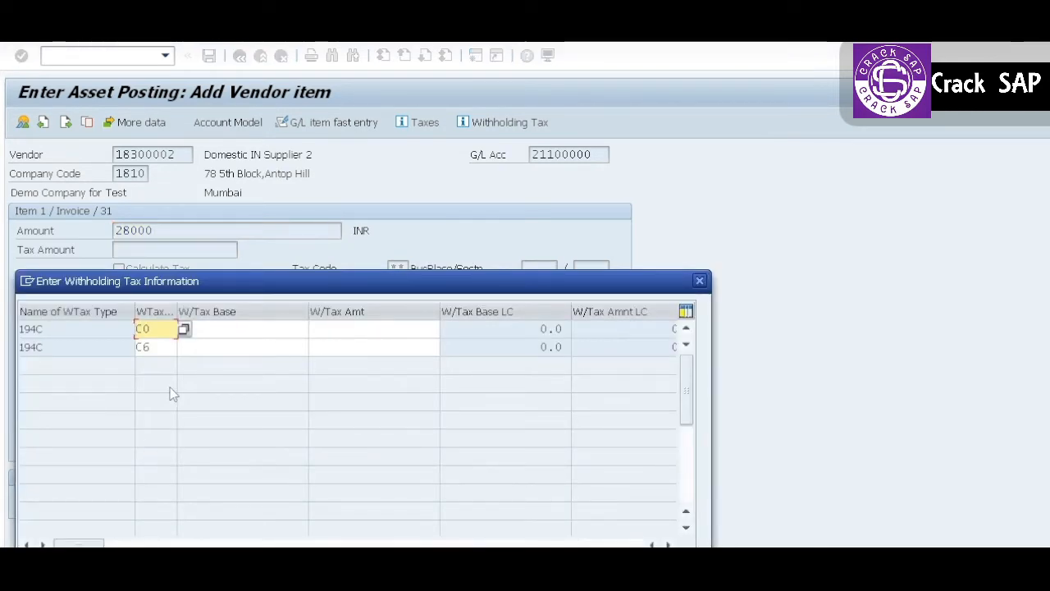
key(BackSpace)
key(BackSpace)
key(Down)
key(BackSpace)
key(BackSpace)
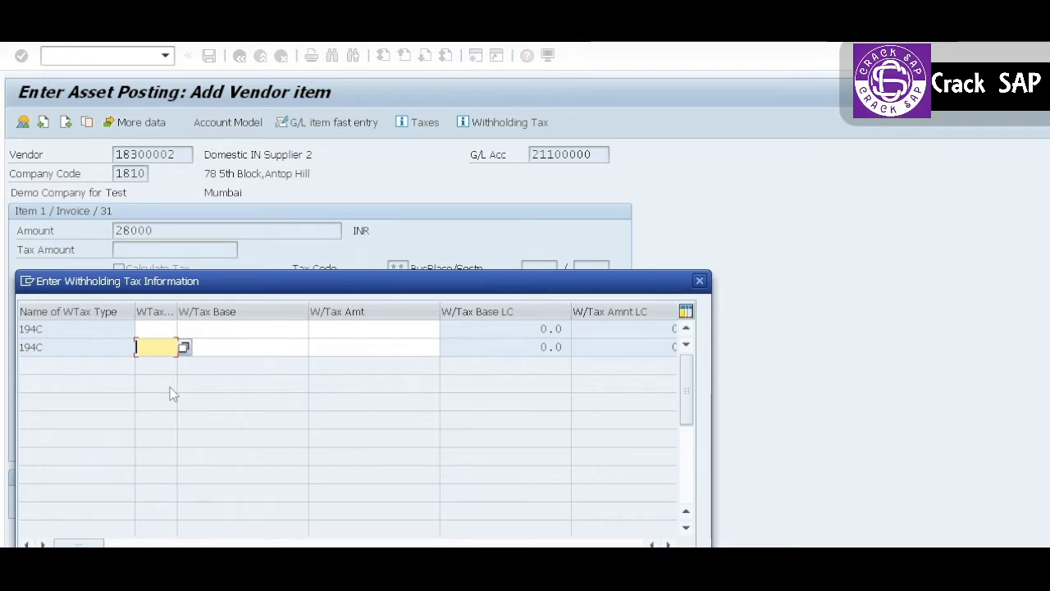
key(Return)
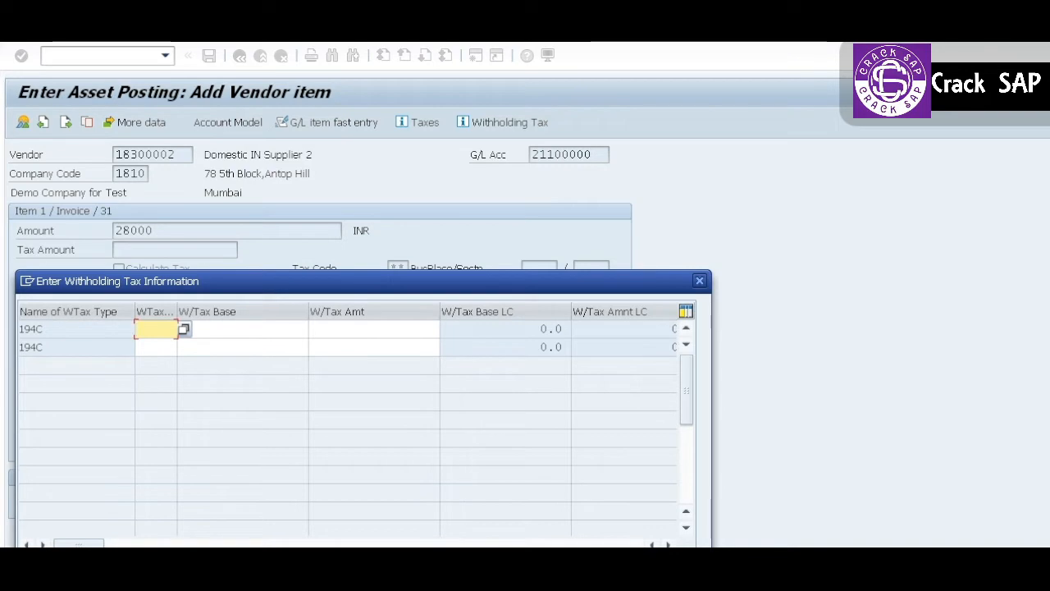
key(Return)
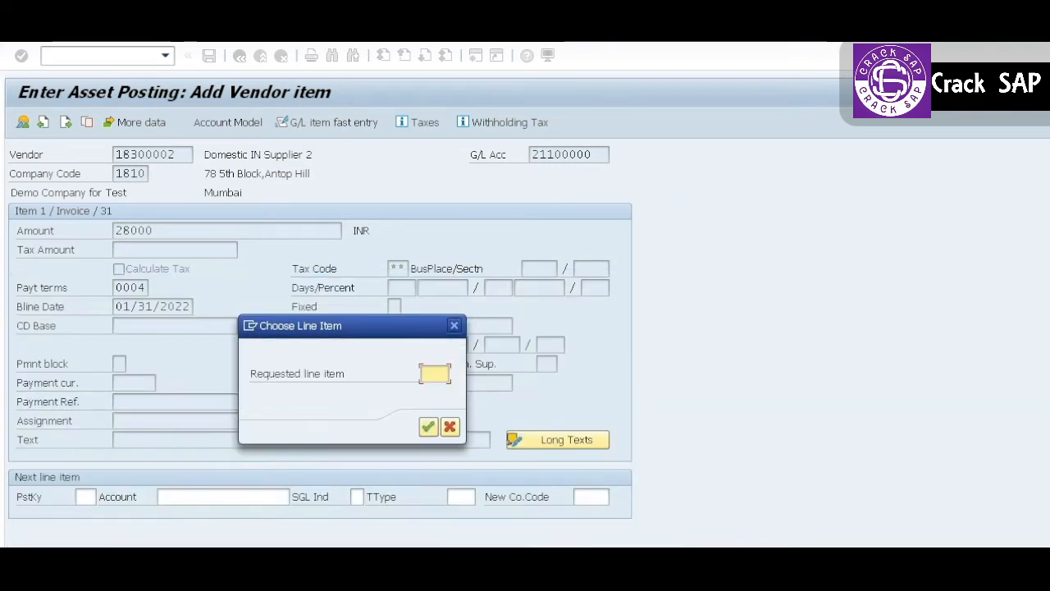
click(432, 427)
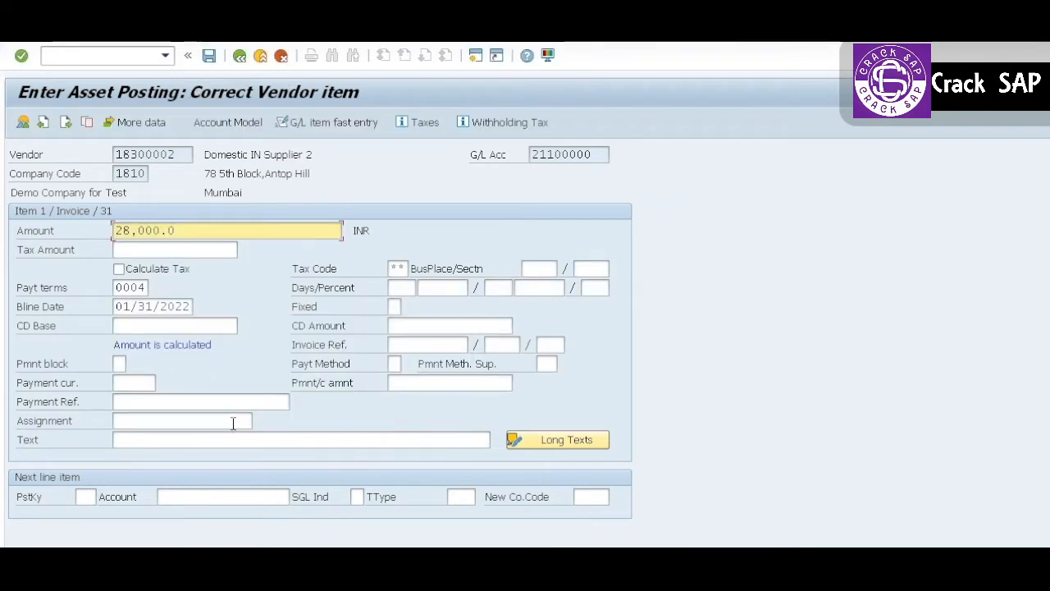
Enter "Asset Purchase" as the vendor item's text.
click(146, 382)
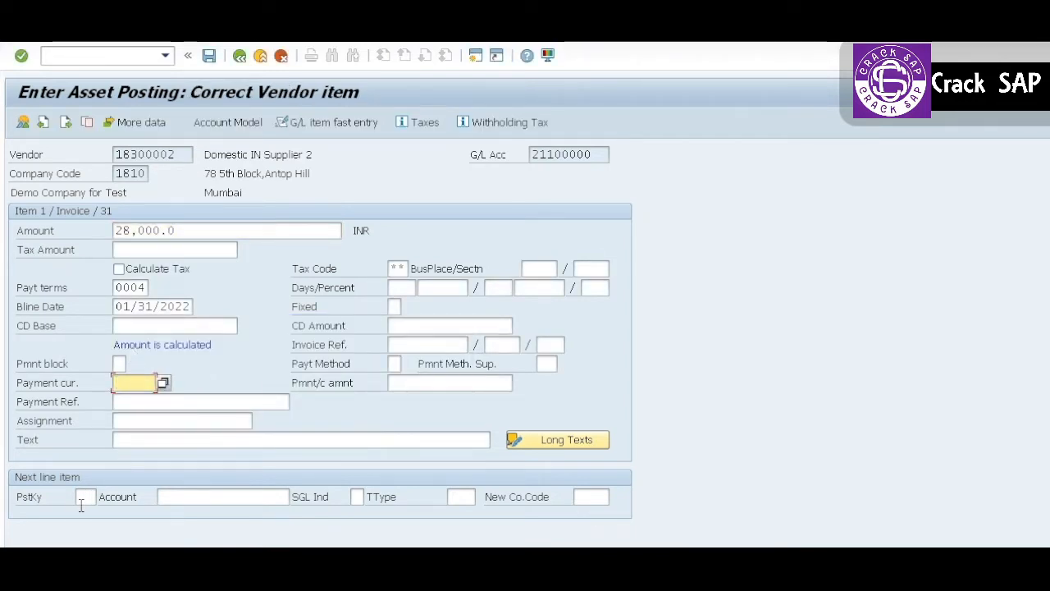
click(162, 442)
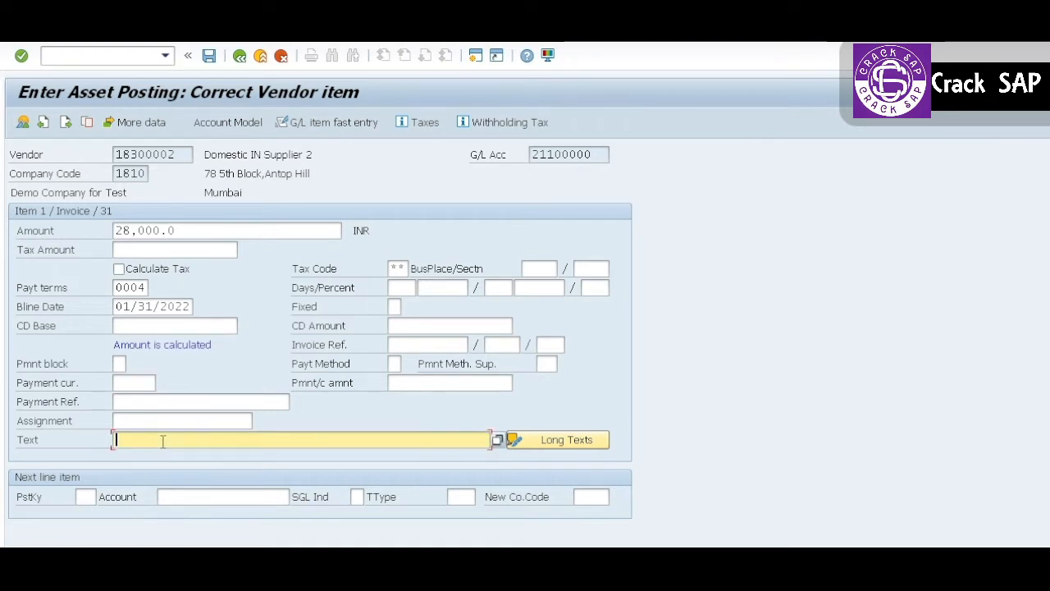
text(Asset Purch)
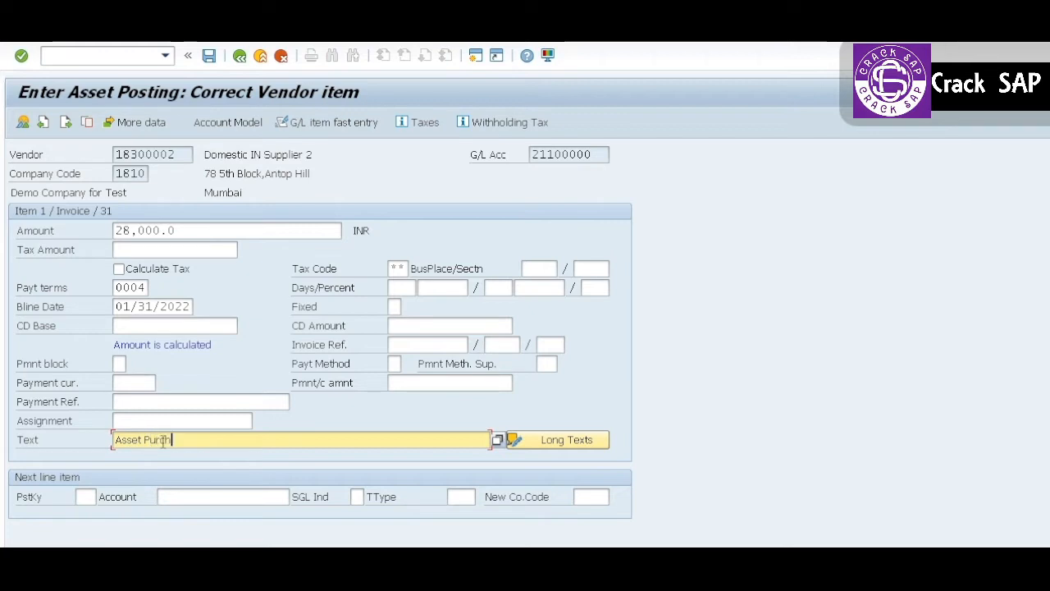
text(ase)
Specify the next line item with posting key 70 and asset 20000011 as the account.
click(84, 497)
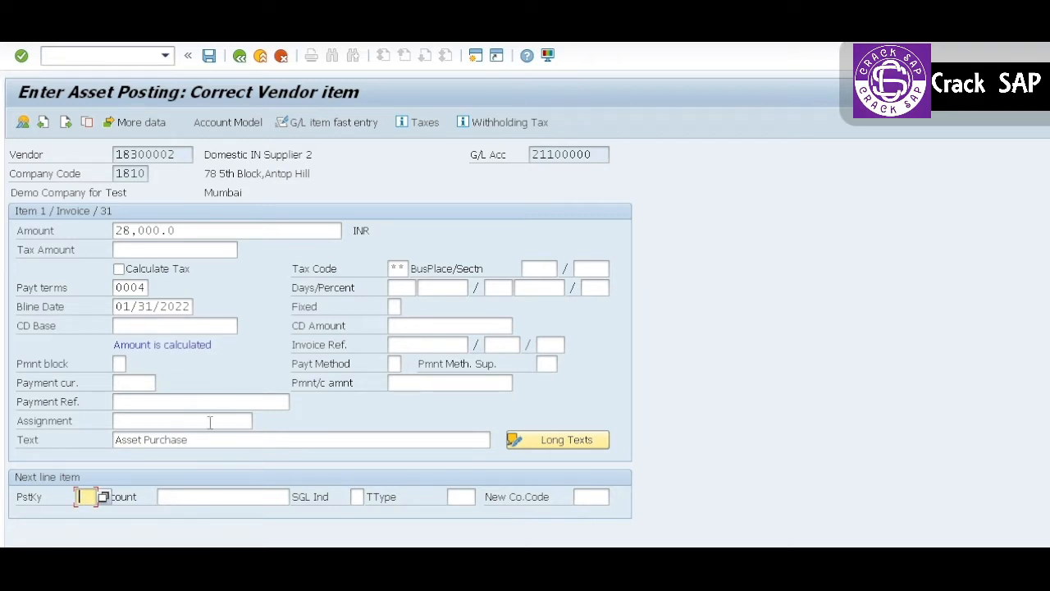
text(70)
key(Tab)
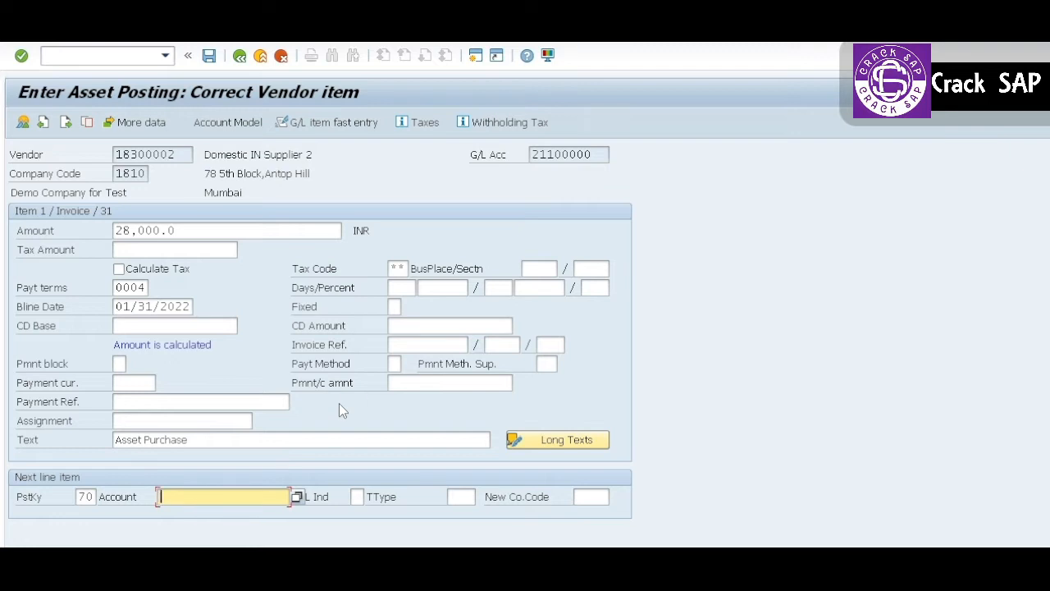
key(Down)
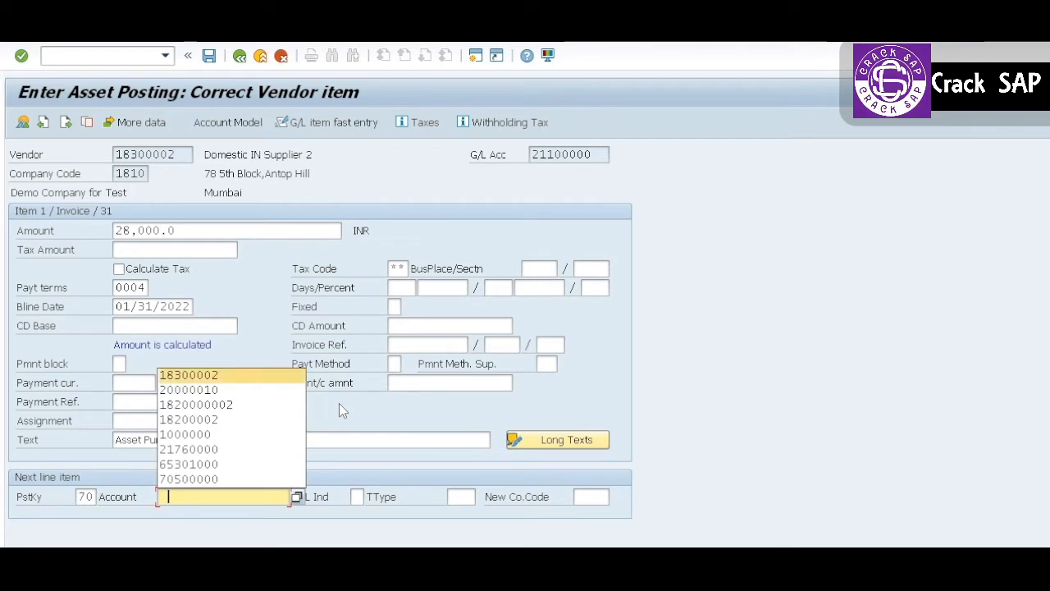
key(Down)
key(Return)
key(Tab)
key(shift+Tab)
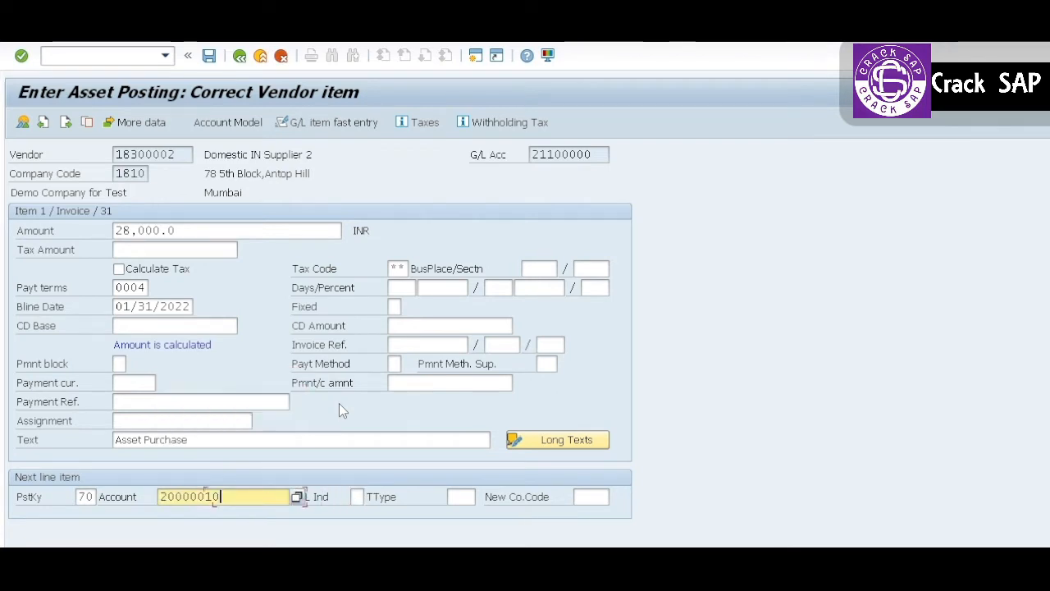
key(BackSpace)
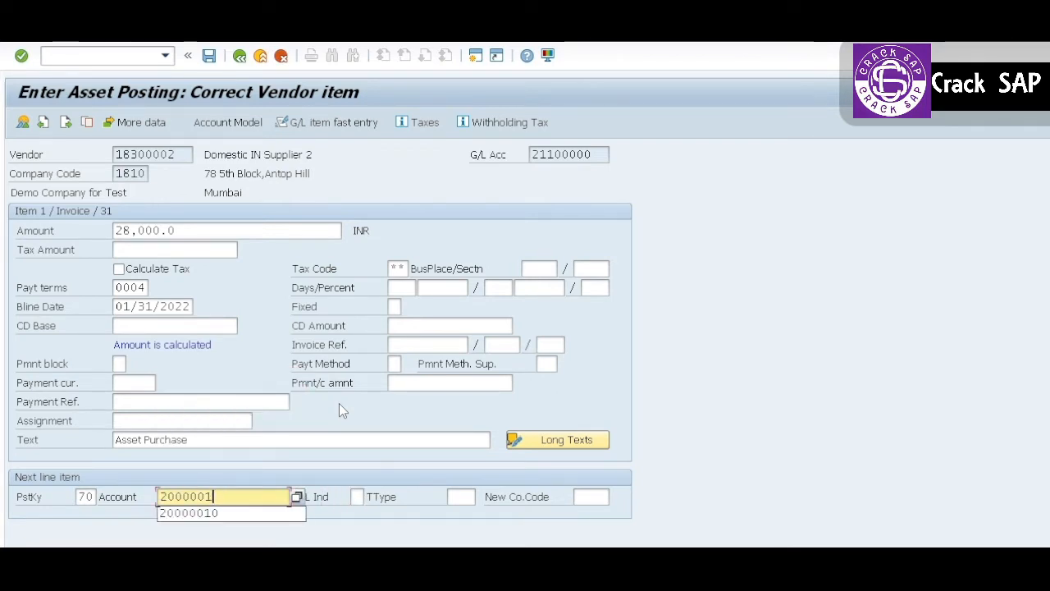
text(1)
Switch to the other SAP session and check the master data of asset 20000011 with transaction AS03.
key(shift+Home)
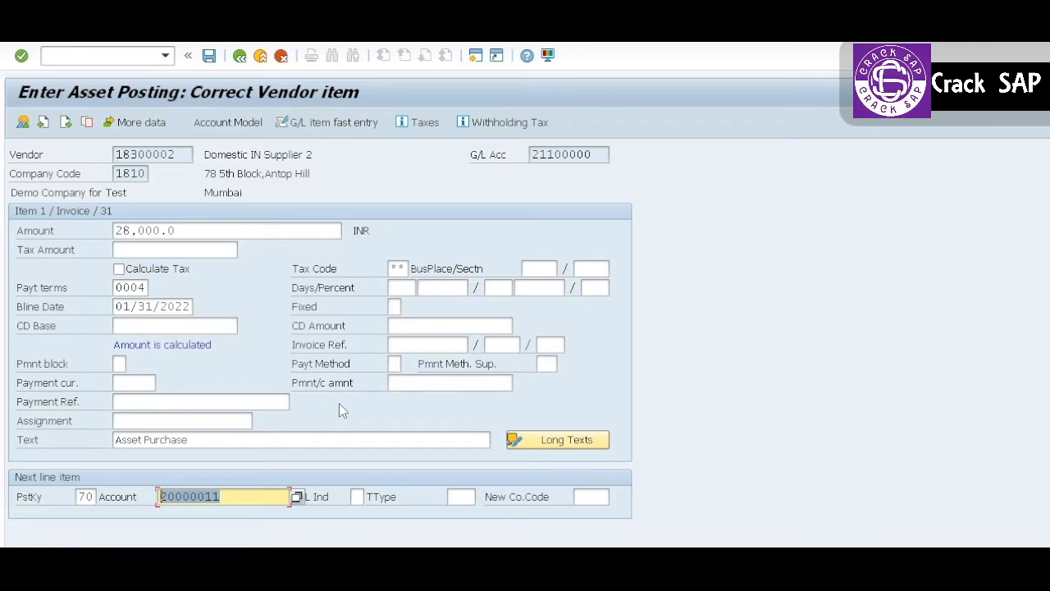
key(alt+Tab)
key(alt+Tab)
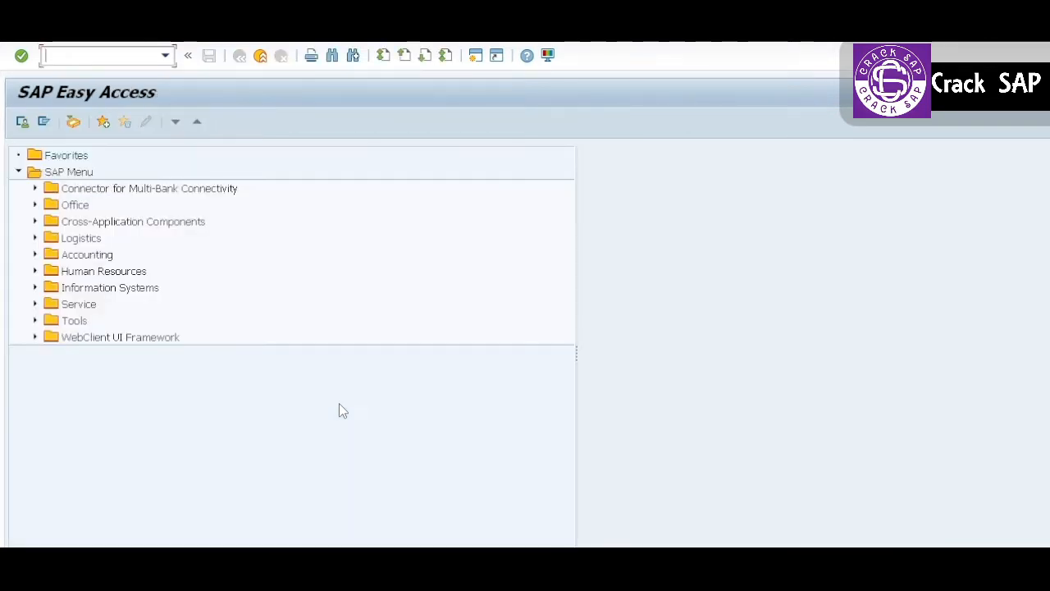
text(as03)
key(Return)
key(Return)
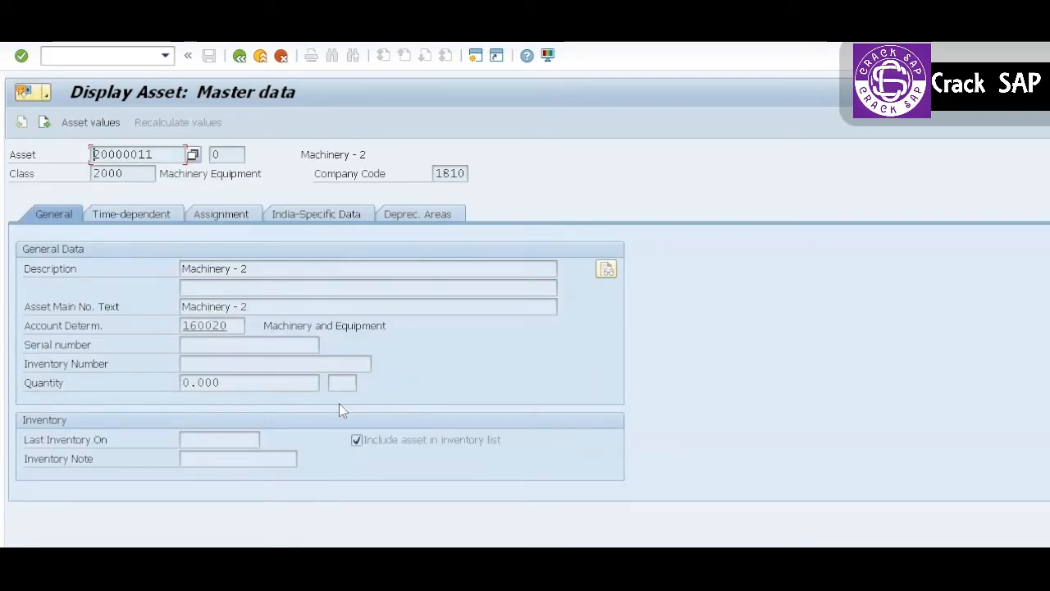
Leave the asset display, return to the vendor item and set the next line item's transaction type to 100.
click(240, 55)
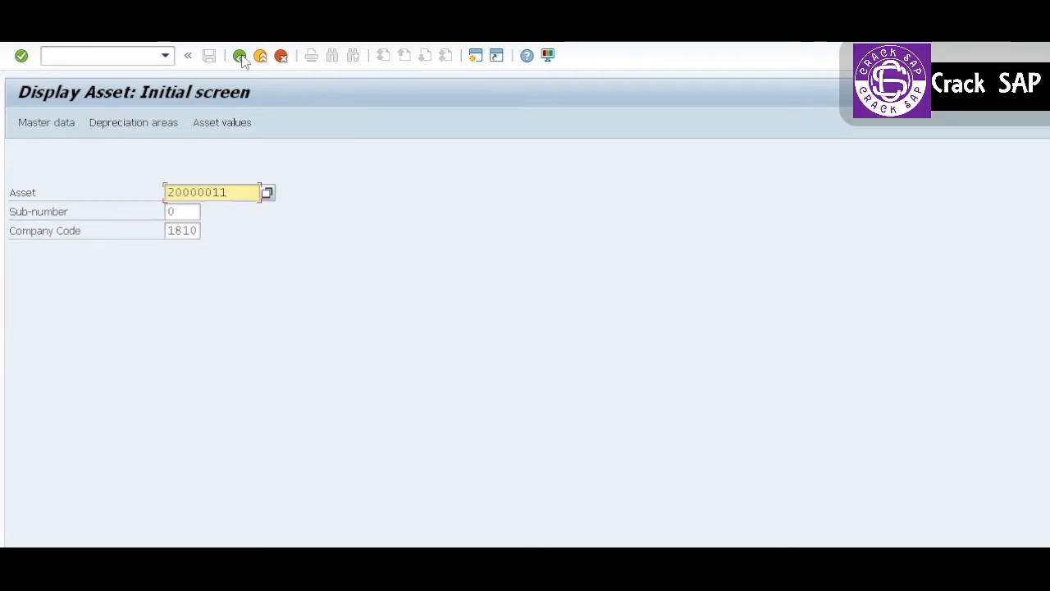
click(239, 56)
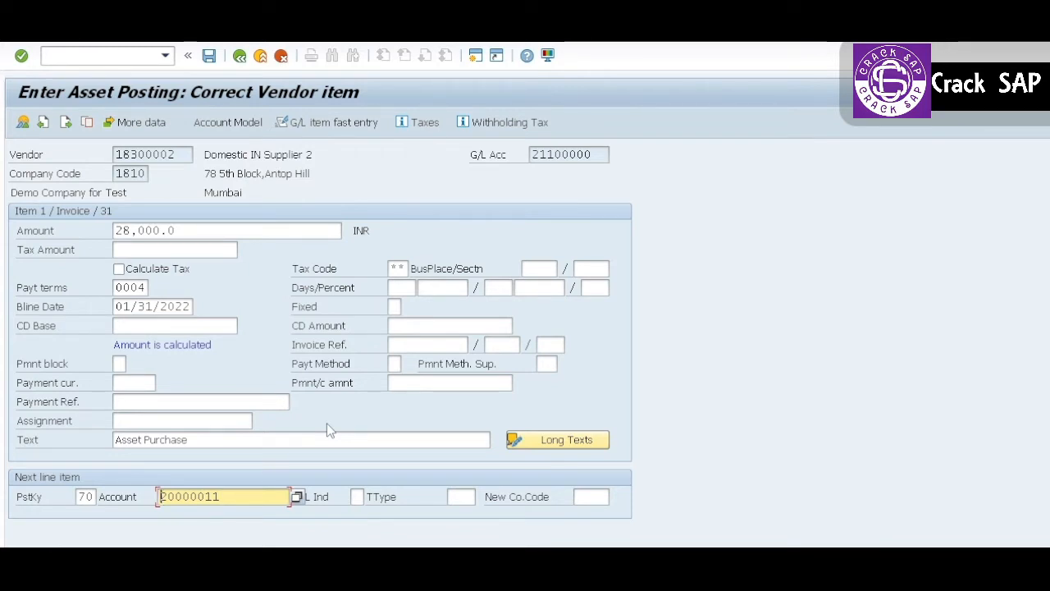
key(Return)
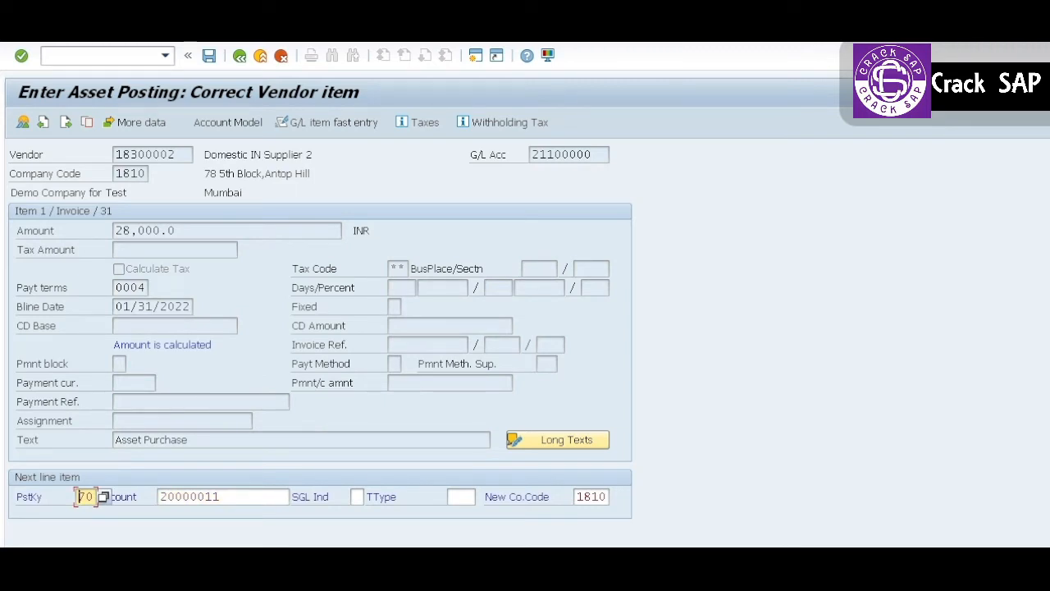
click(464, 496)
text(100)
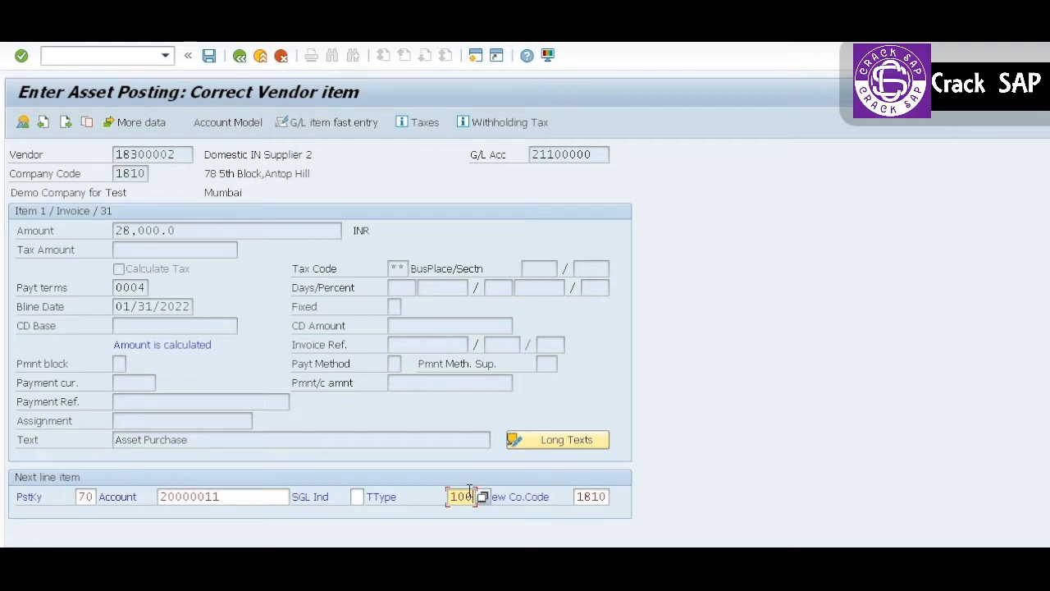
key(Return)
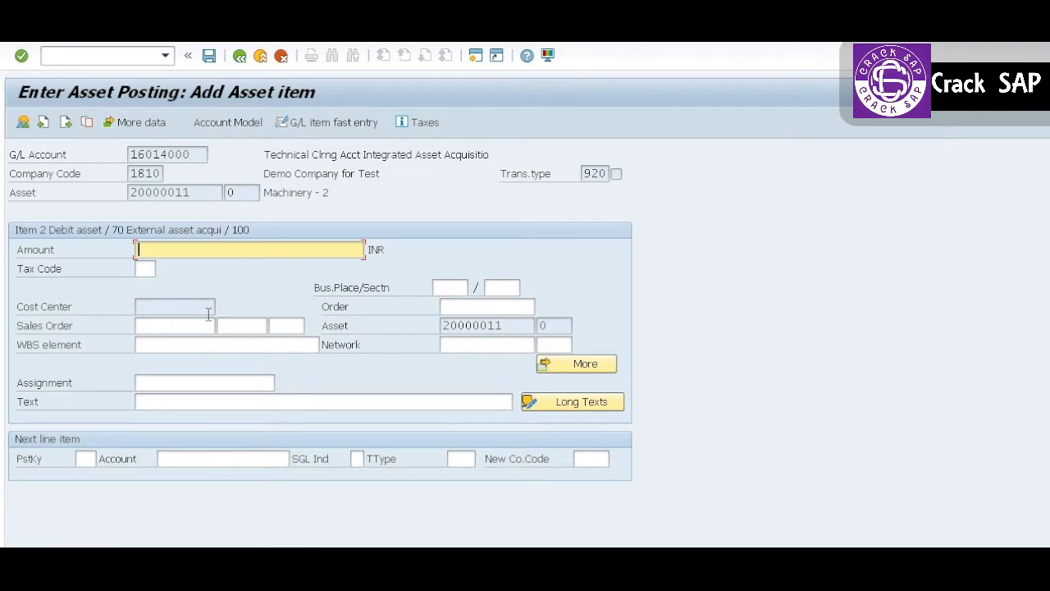
Enter "*" as the asset item's amount to take over the balance and set its tax code to G0.
text(*)
click(147, 271)
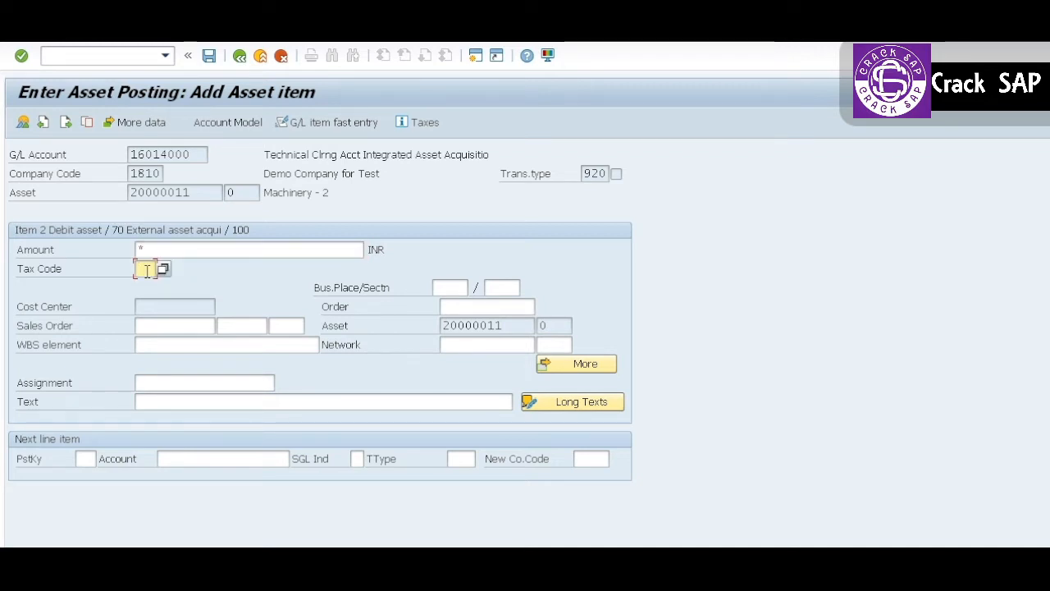
key(Down)
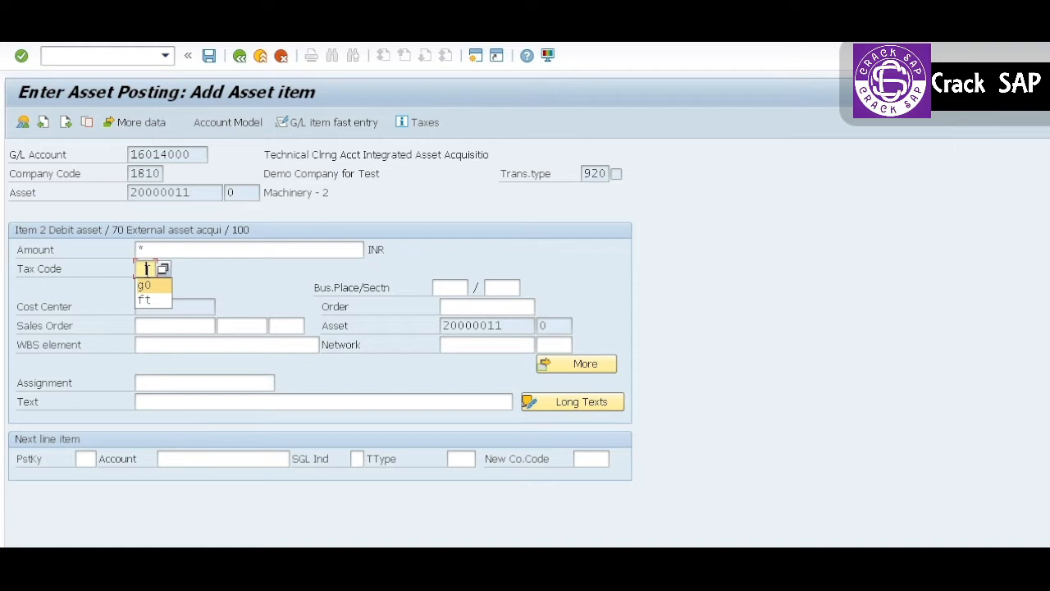
key(Return)
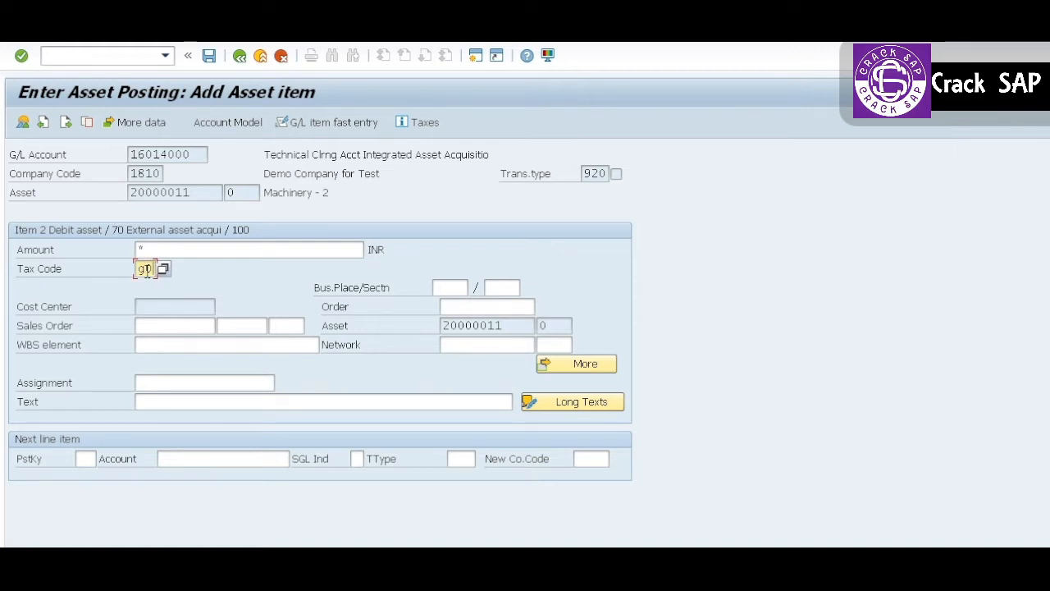
key(Return)
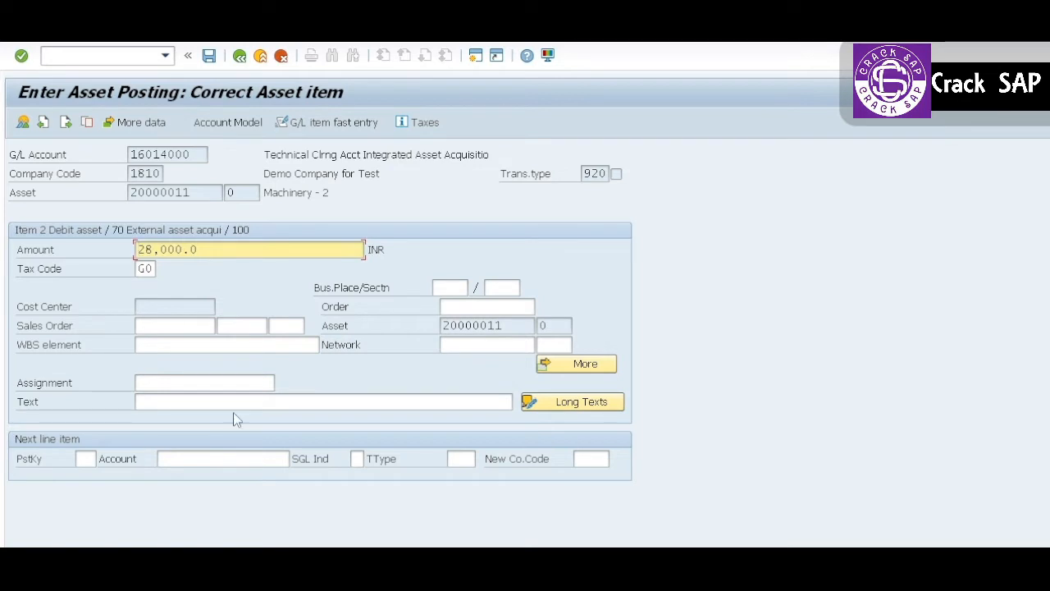
Fill the asset item's text with "Asset Purchase" by copying it from the vendor item with "+".
click(163, 400)
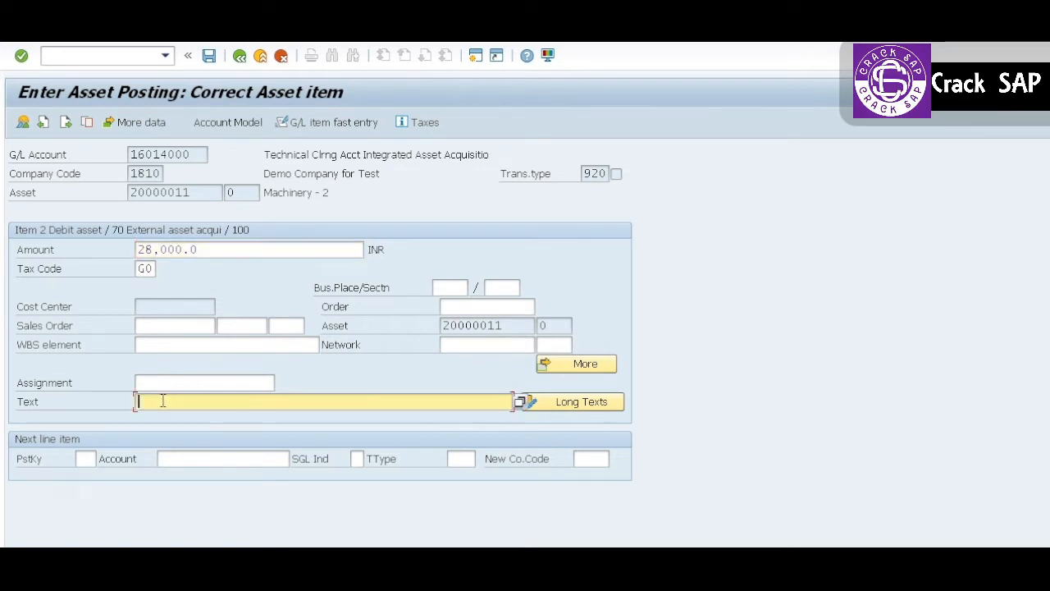
key(Down)
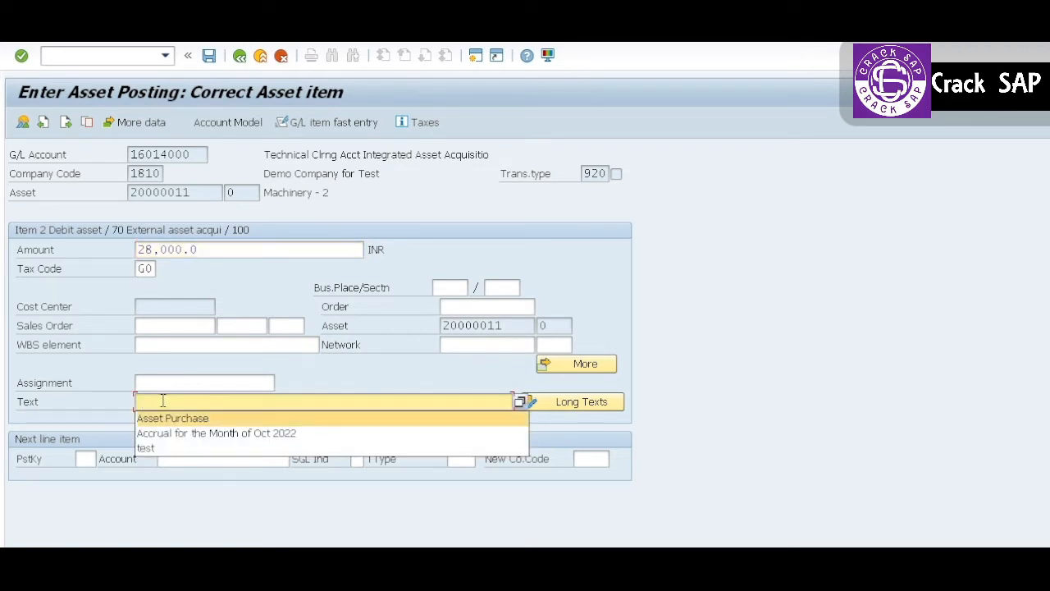
key(Return)
key(ctrl+a)
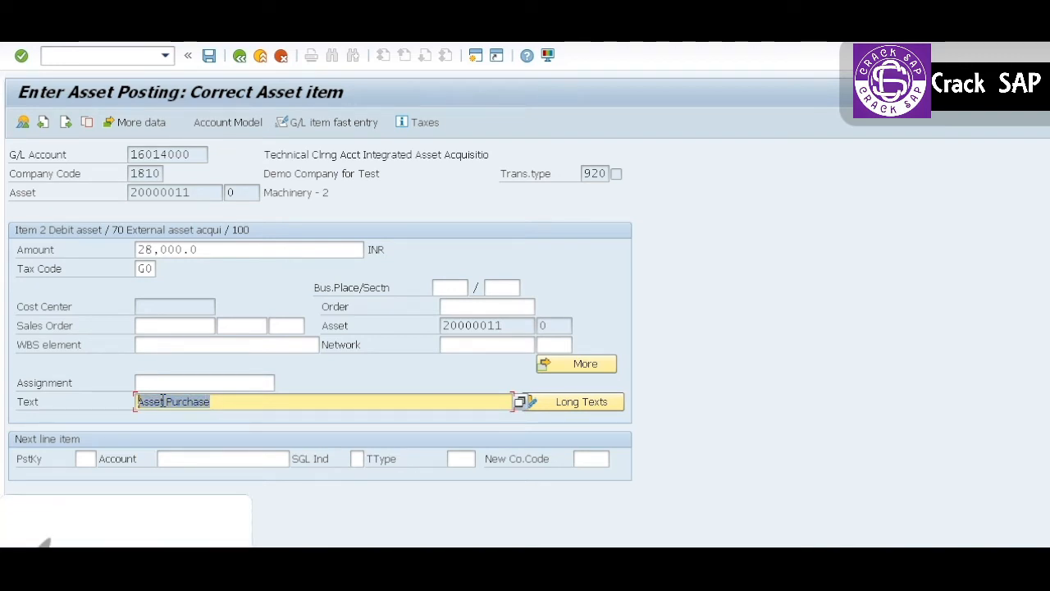
key(Delete)
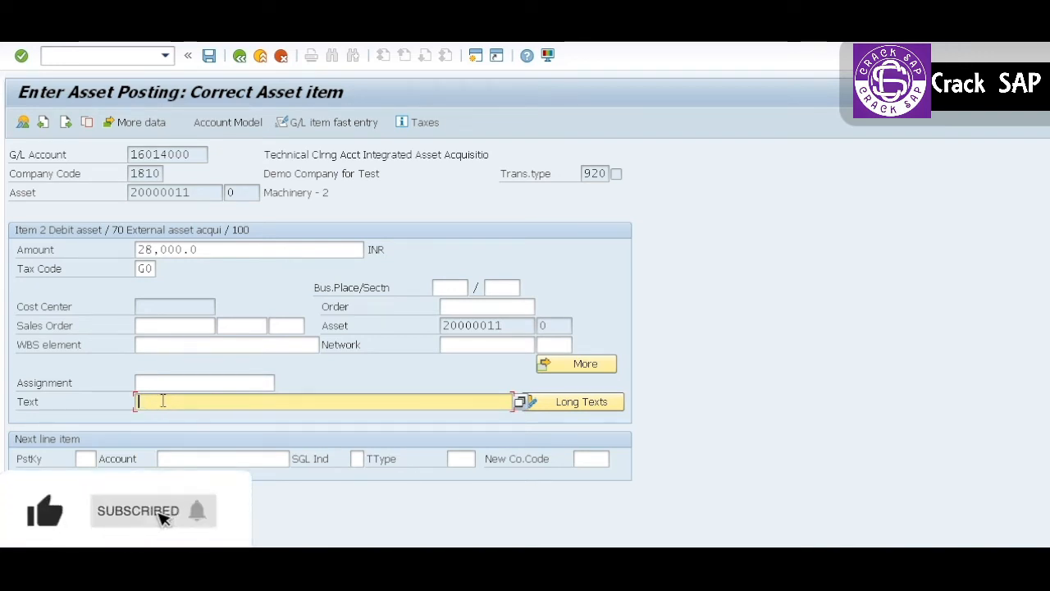
text(+)
key(Return)
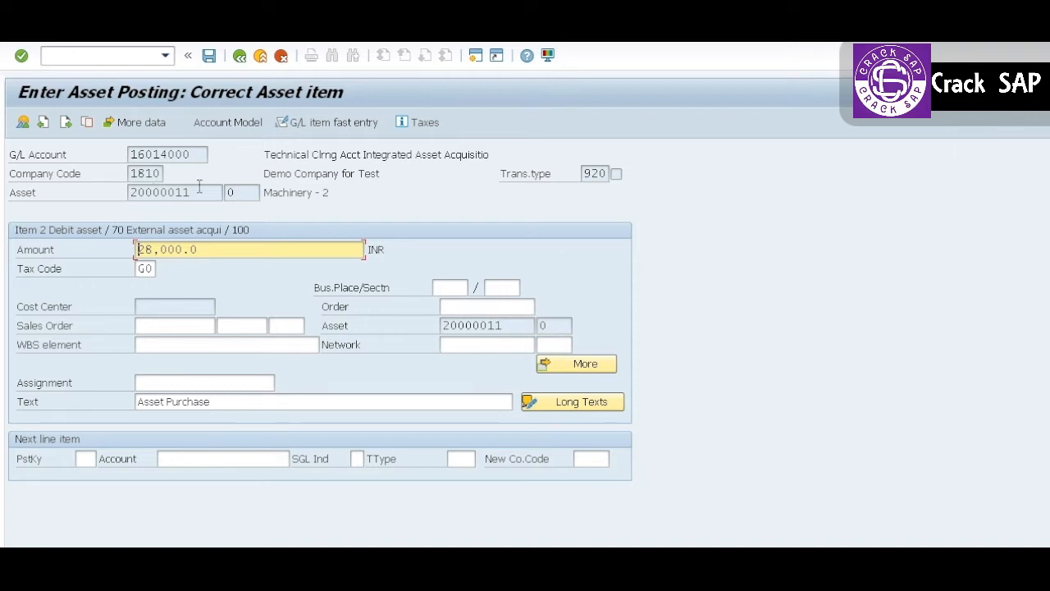
Simulate the document and display its Asset Accounting simulation.
click(45, 32)
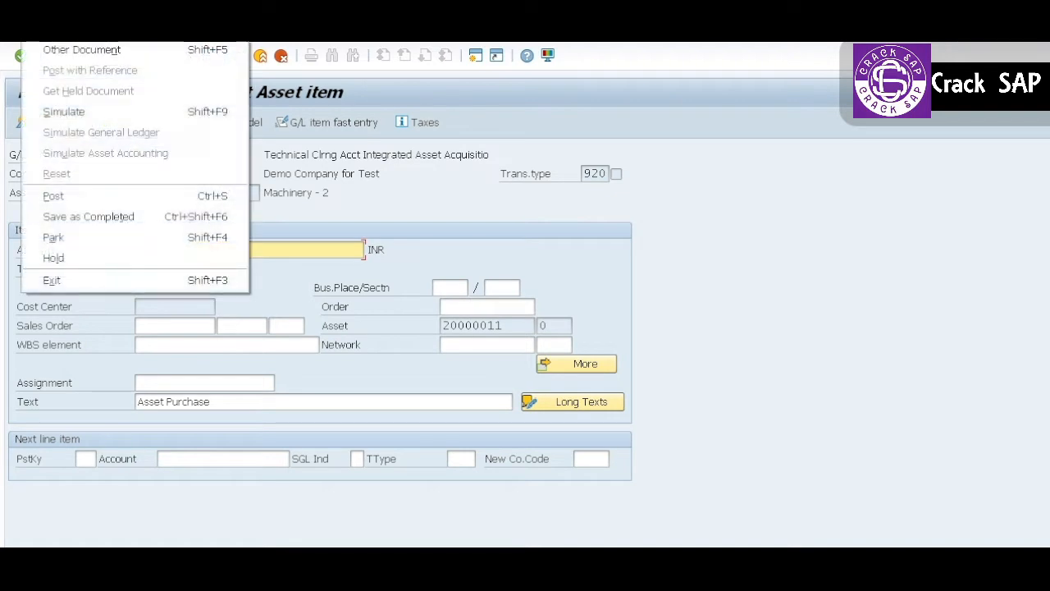
click(63, 112)
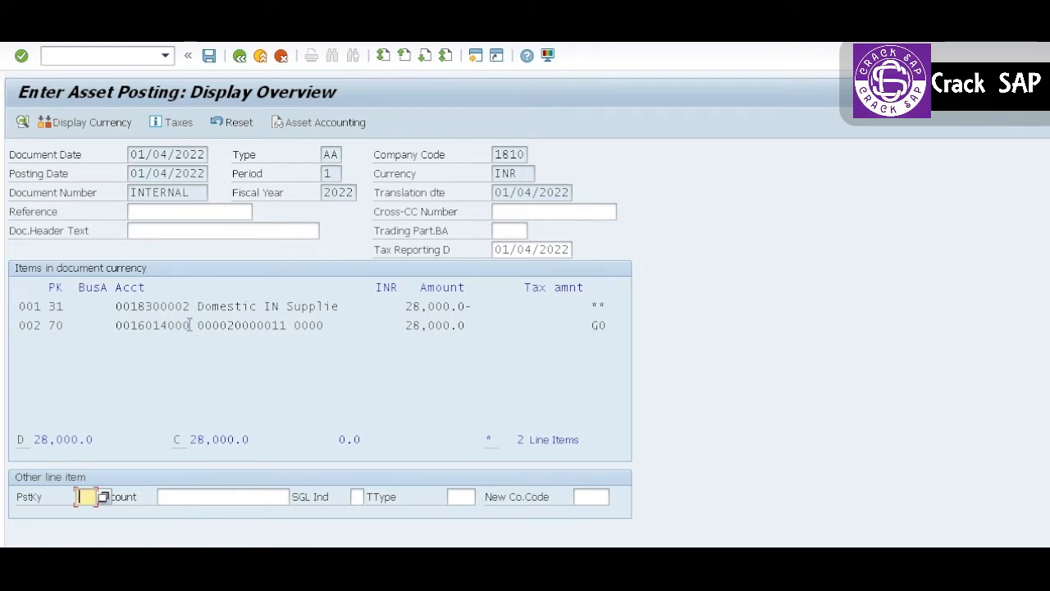
click(332, 124)
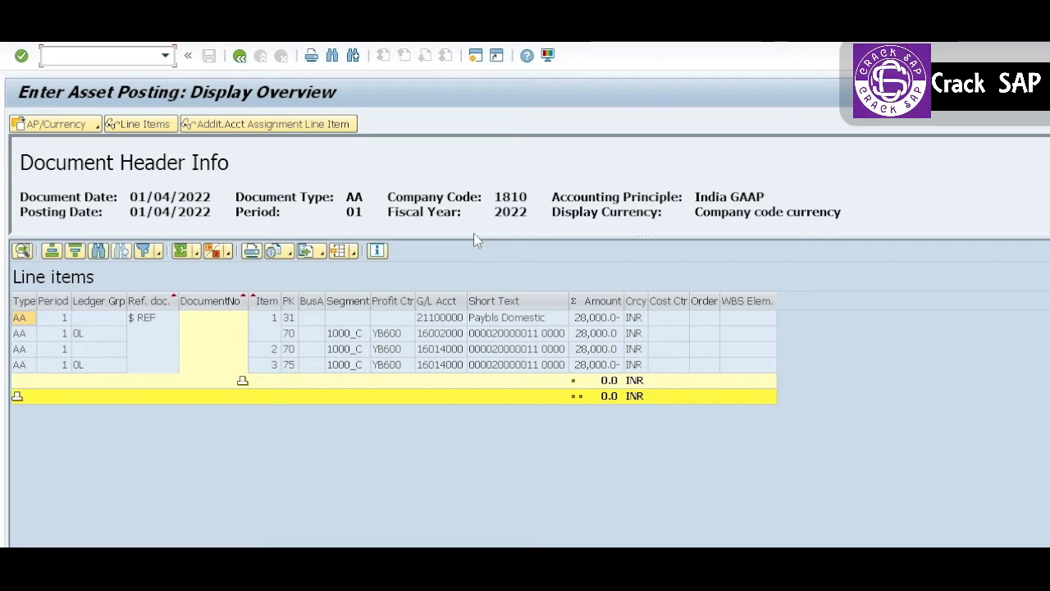
Examine the simulated line items, comparing the technical clearing account, vendor payables and asset G/L account postings.
click(441, 350)
click(443, 366)
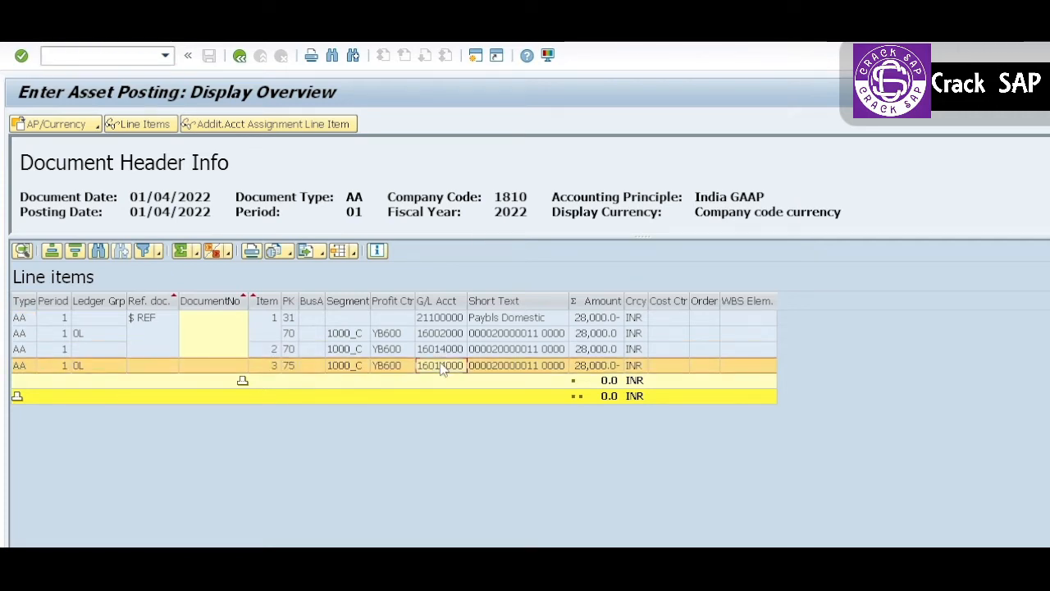
click(443, 350)
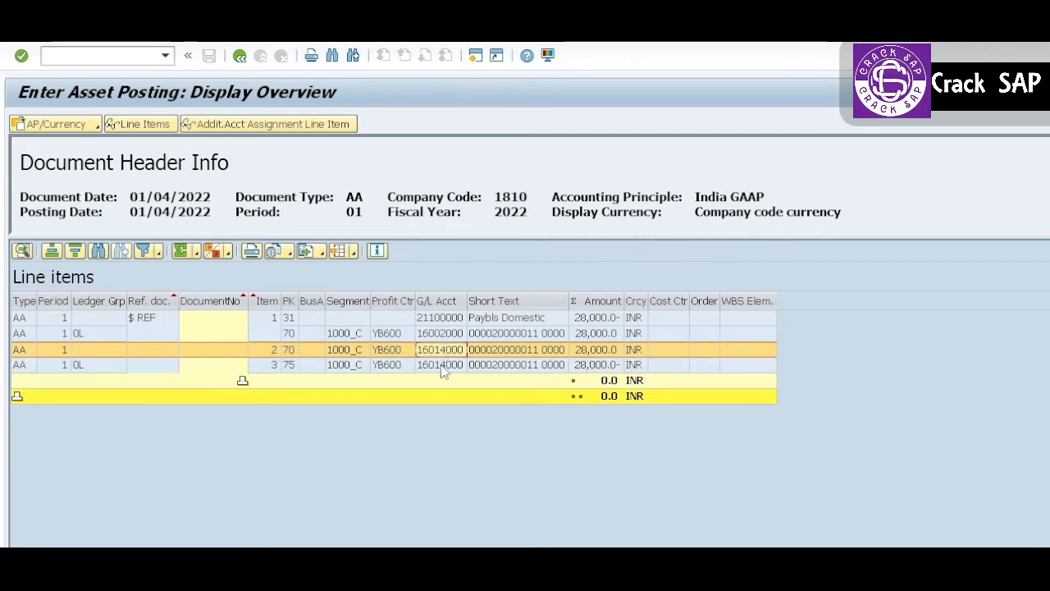
click(443, 365)
click(446, 350)
click(453, 320)
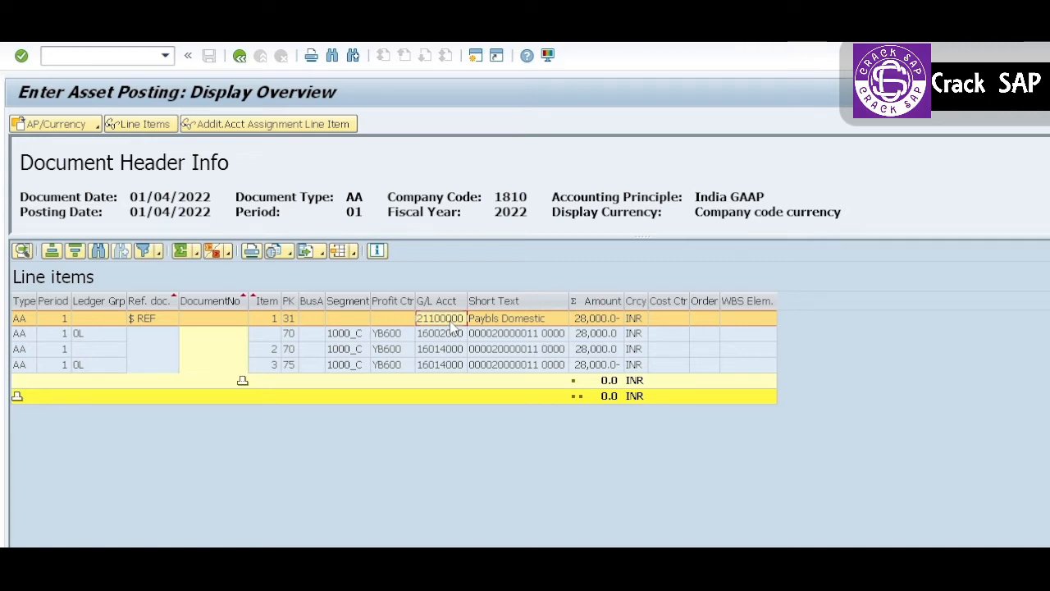
click(449, 365)
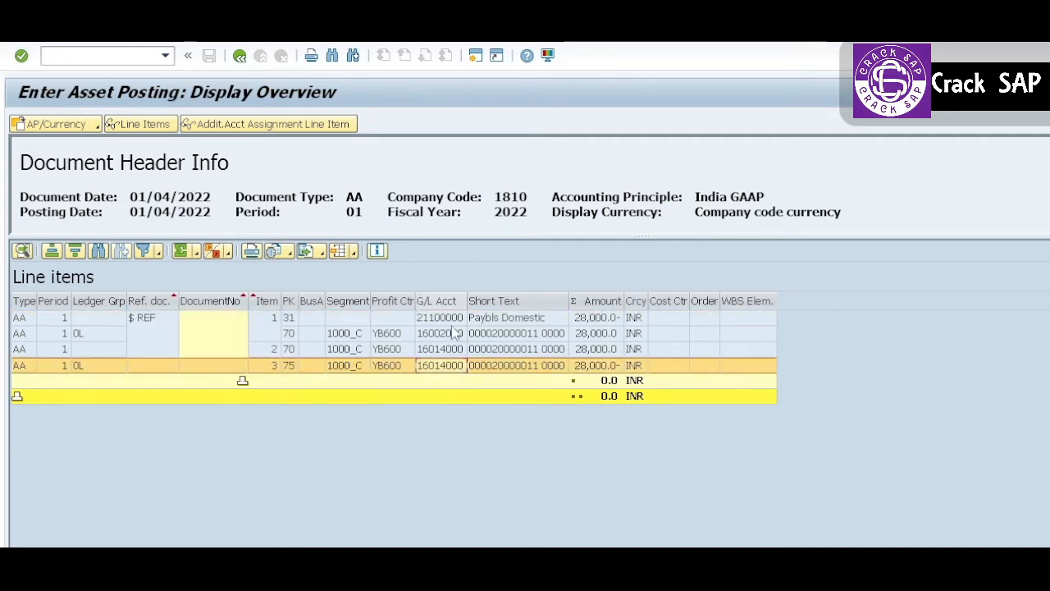
click(452, 338)
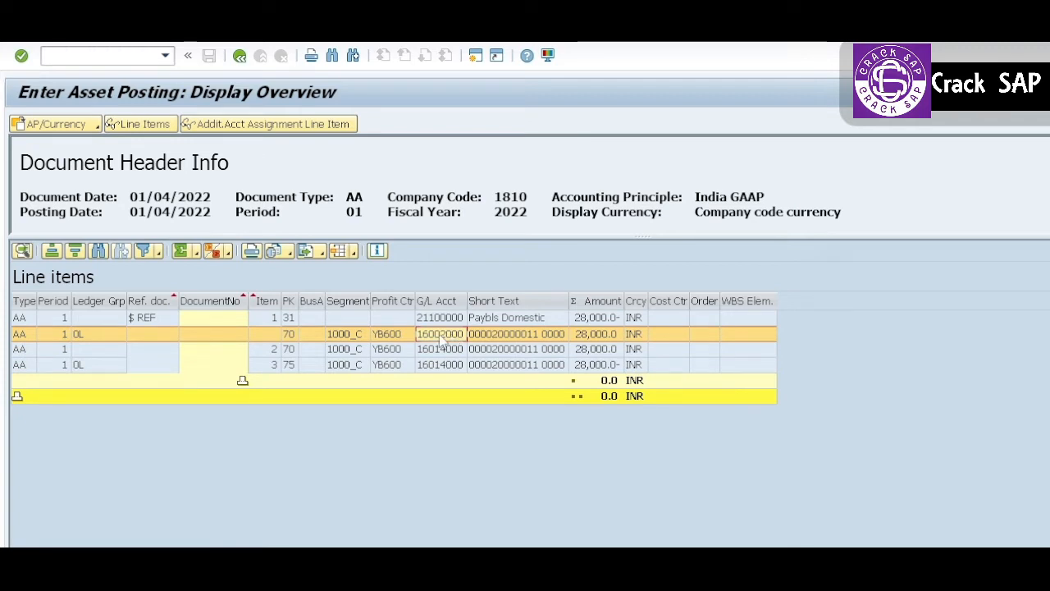
Switch to the other SAP session and open the SAP Reference IMG from the Customizing project screen.
key(alt+Tab)
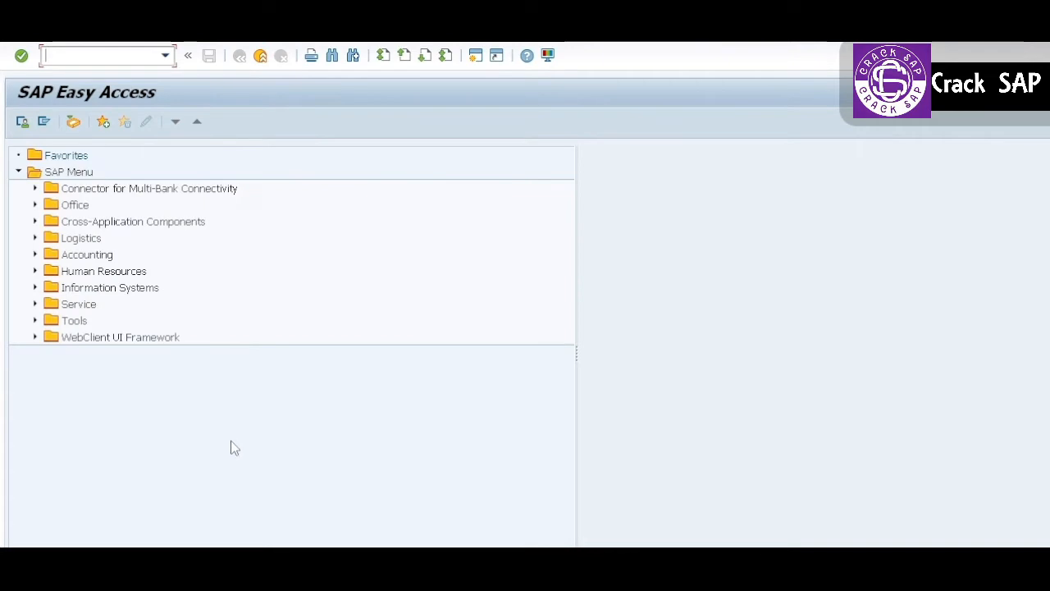
key(BackSpace)
key(BackSpace)
text(s)
key(Return)
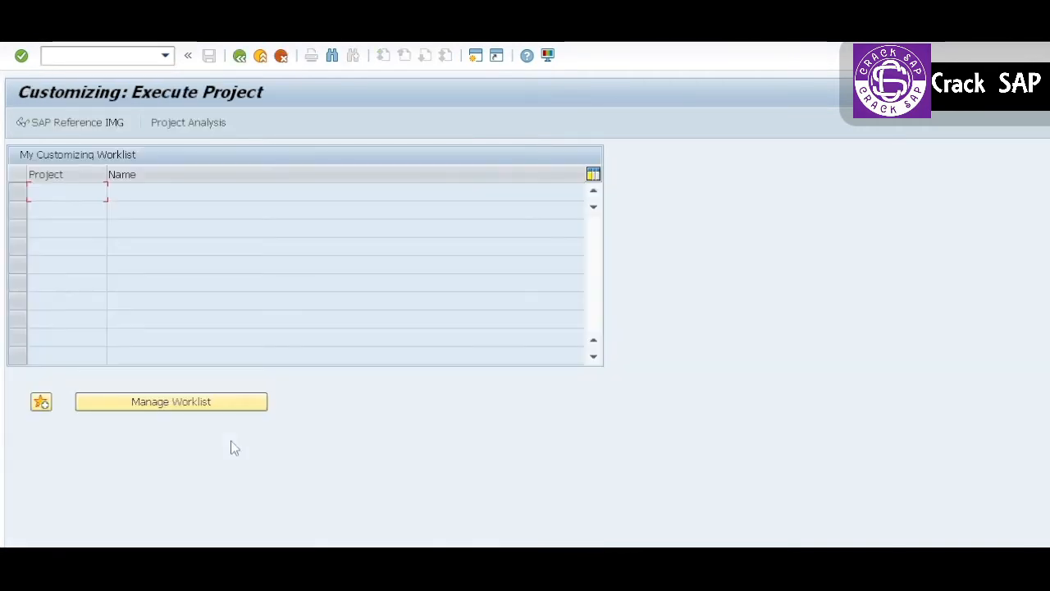
click(73, 121)
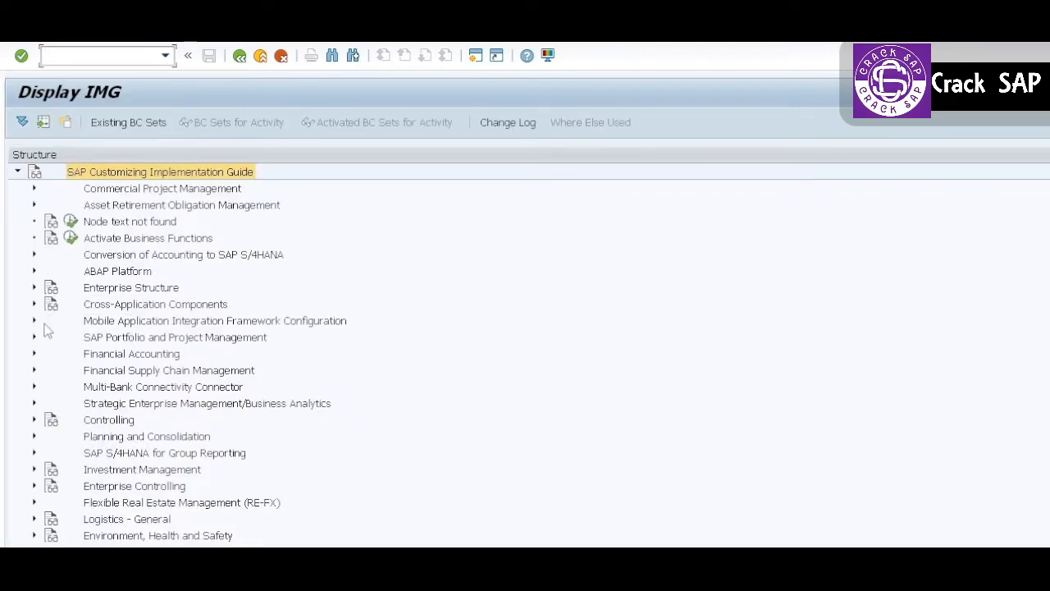
Open Assign G/L Accounts under Financial Accounting, Asset Accounting, Integration with General Ledger Accounting.
click(34, 354)
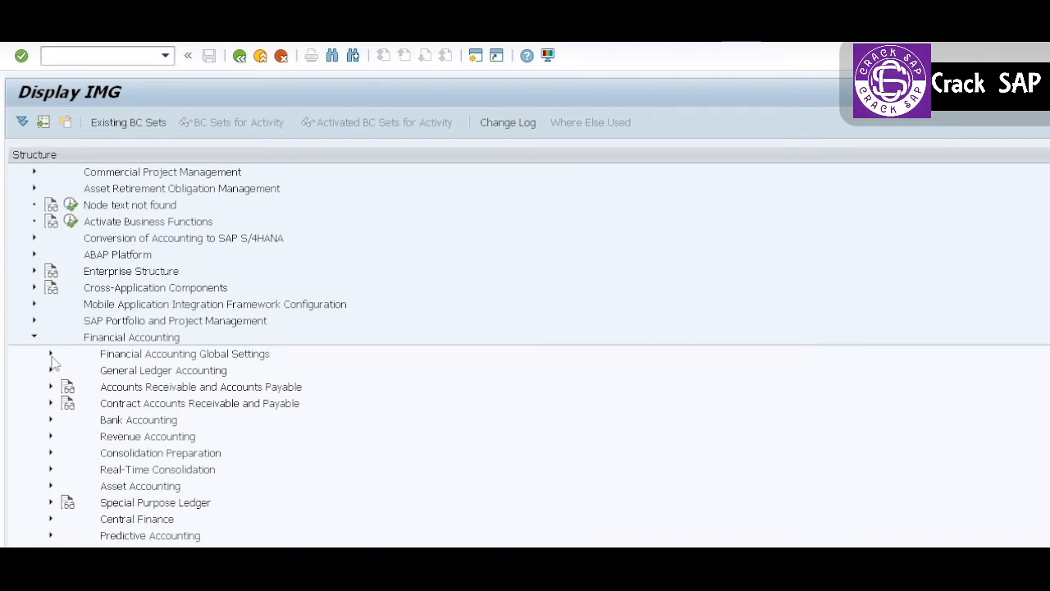
click(50, 486)
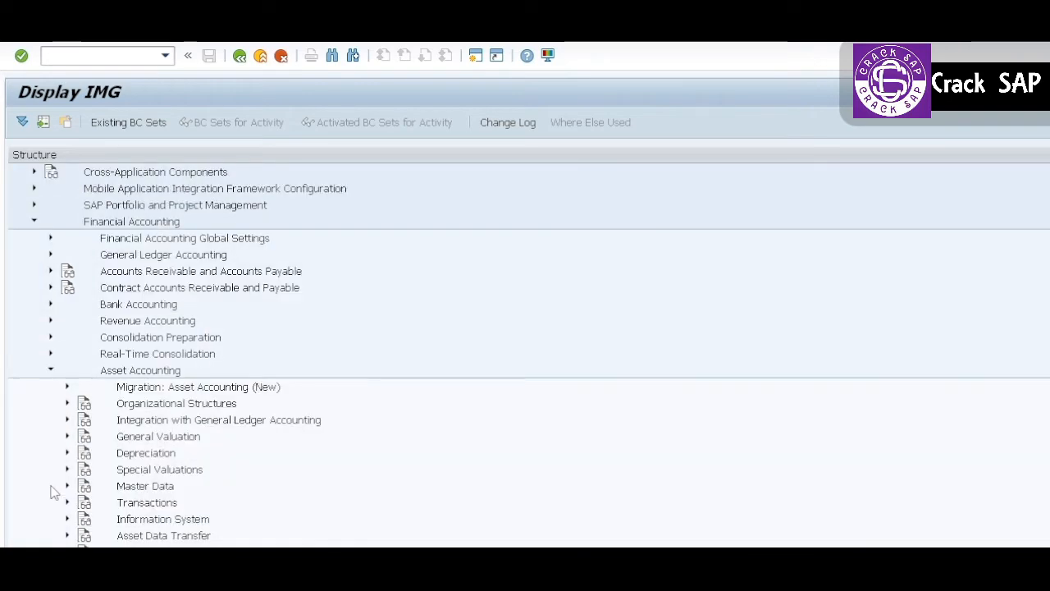
click(67, 420)
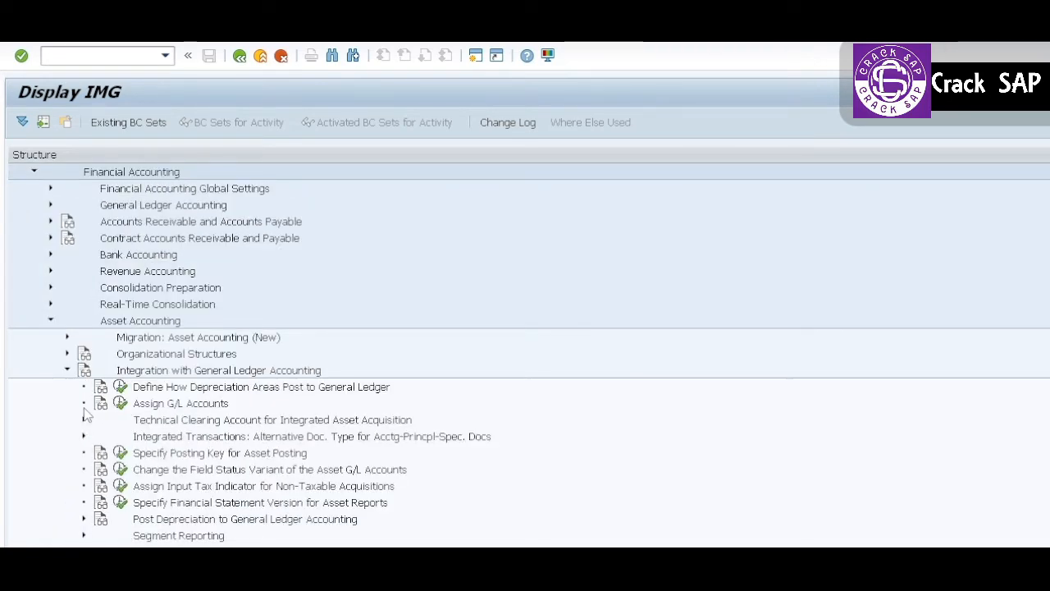
click(120, 404)
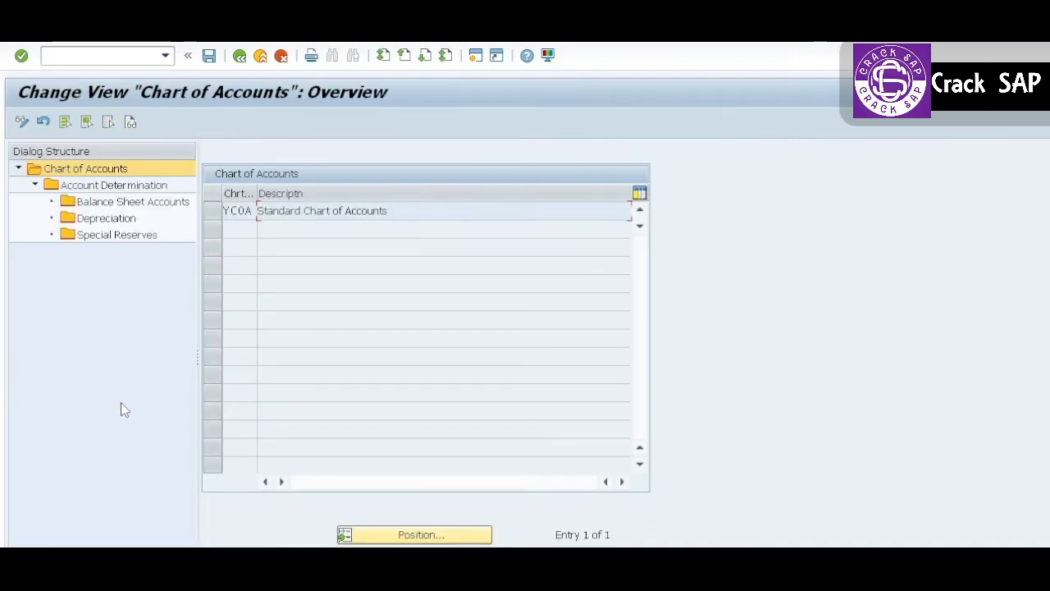
Display the account determinations of chart of accounts YCOA and select 160020, Machinery and Equipment.
click(212, 211)
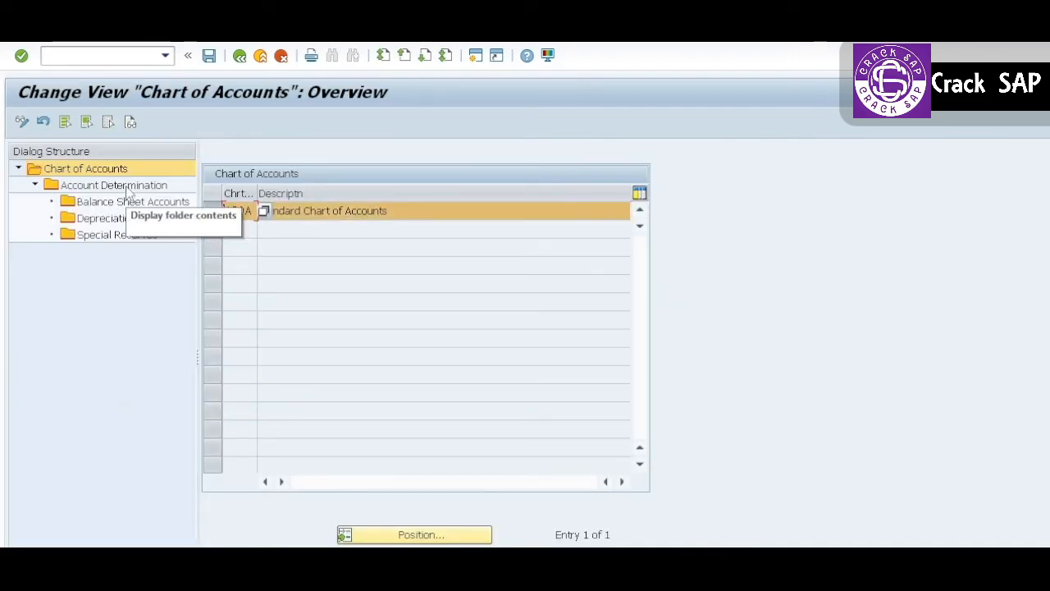
double_click(128, 187)
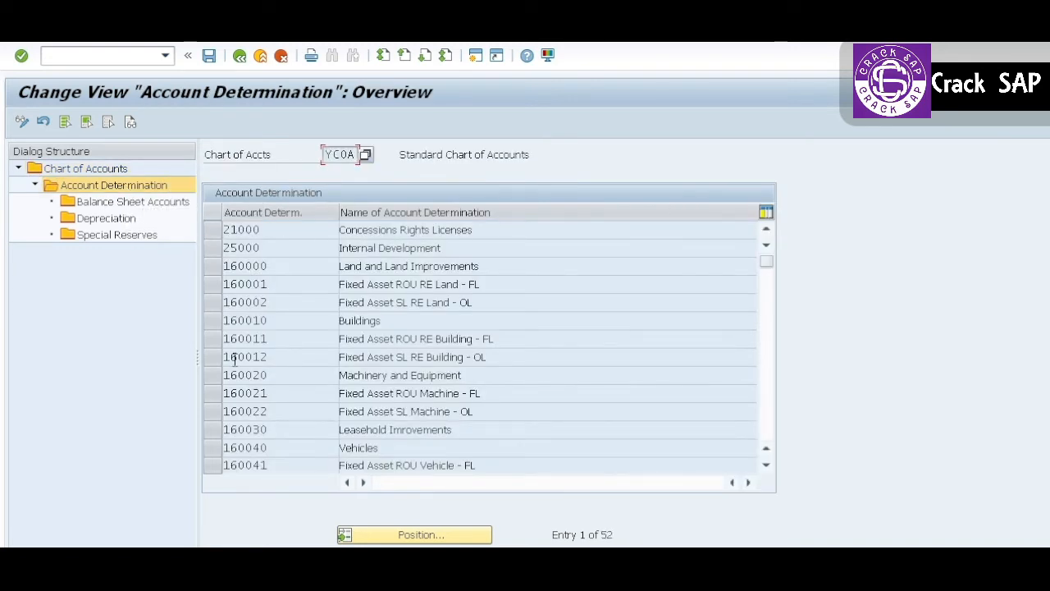
click(216, 377)
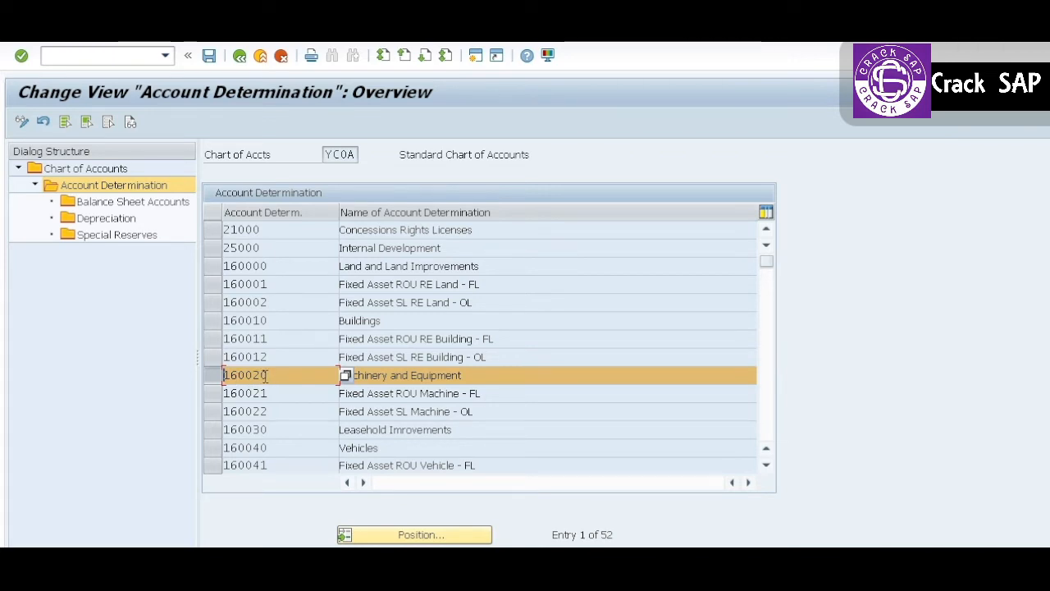
Switch to the SAP Easy Access session and display the master data of asset 20000011 with transaction AS03 to check its account determination.
key(alt+Tab)
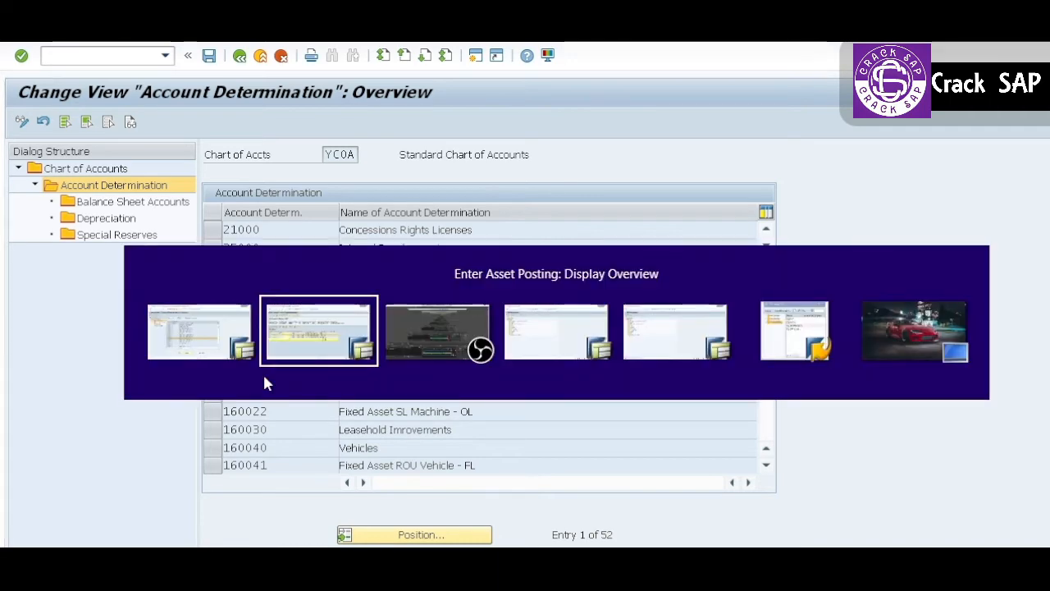
key(alt+Tab)
key(alt+Tab)
text(as)
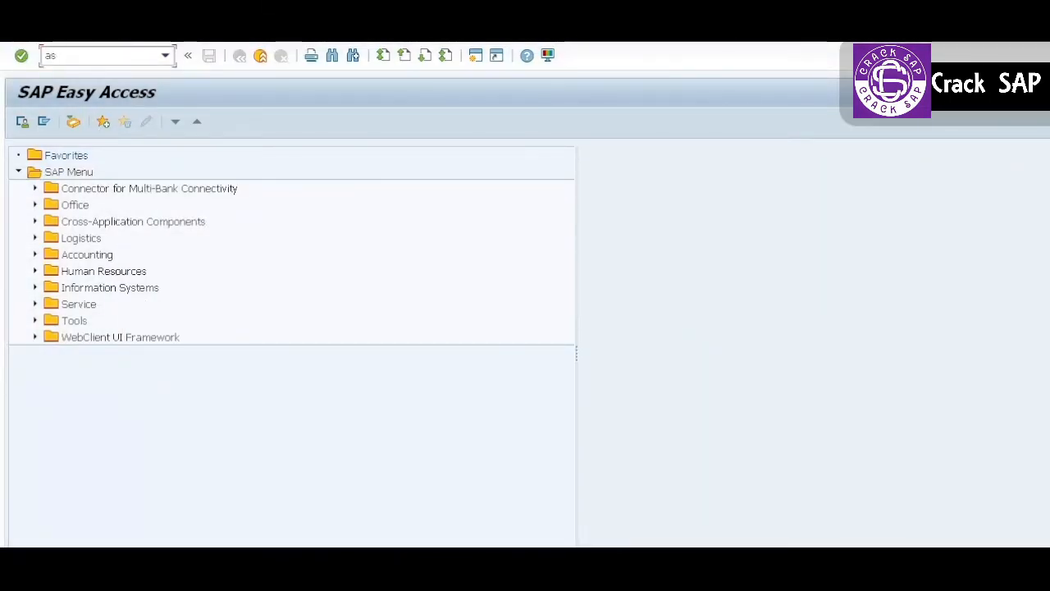
text(03)
key(Return)
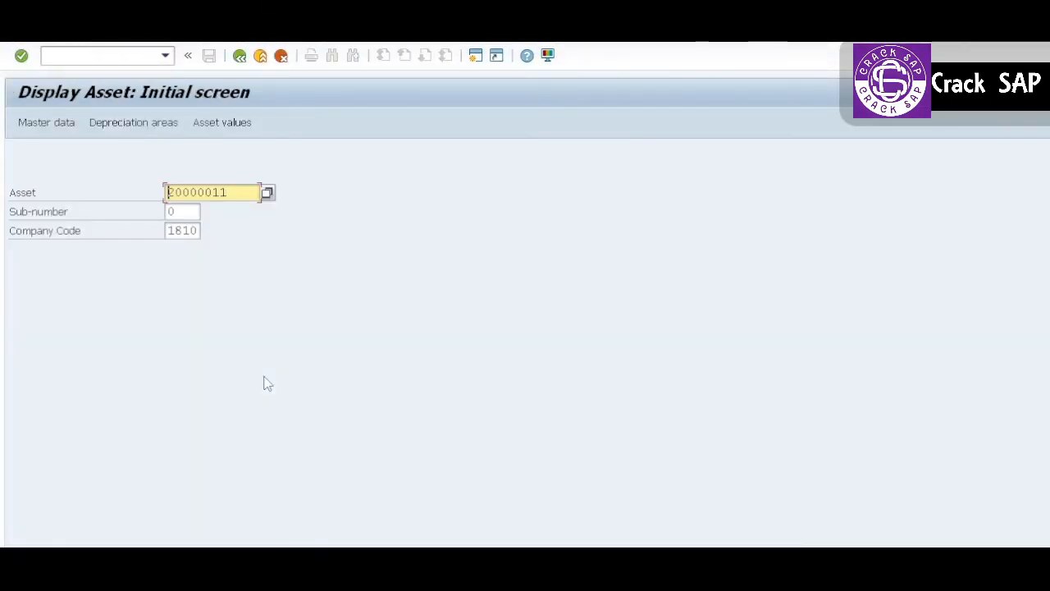
key(Return)
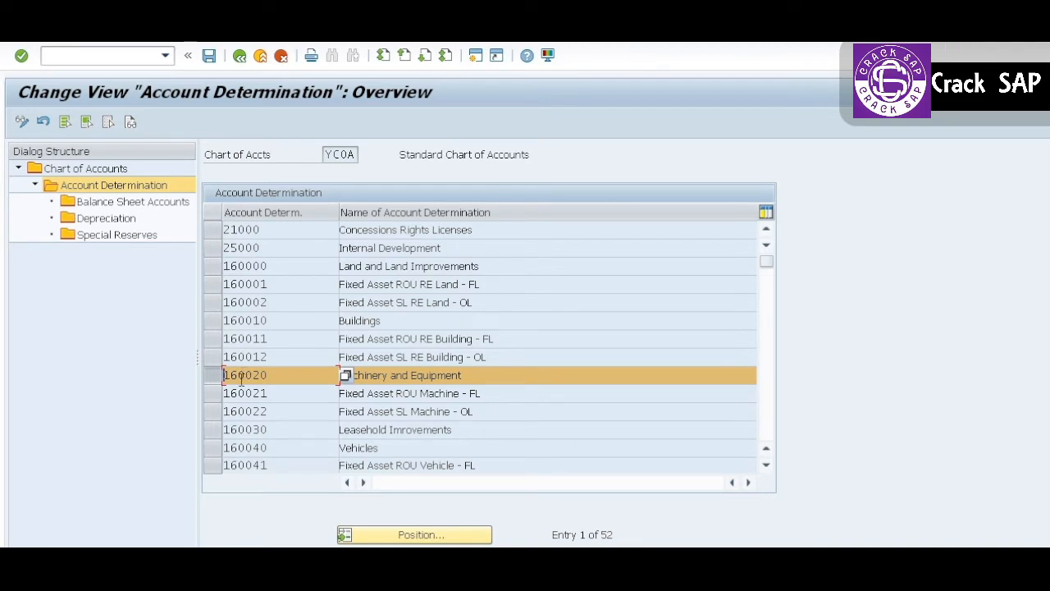
Open the balance sheet account details of area 1, Book Depreciation, for determination 160020 and check the acquisition (APC) account.
double_click(137, 203)
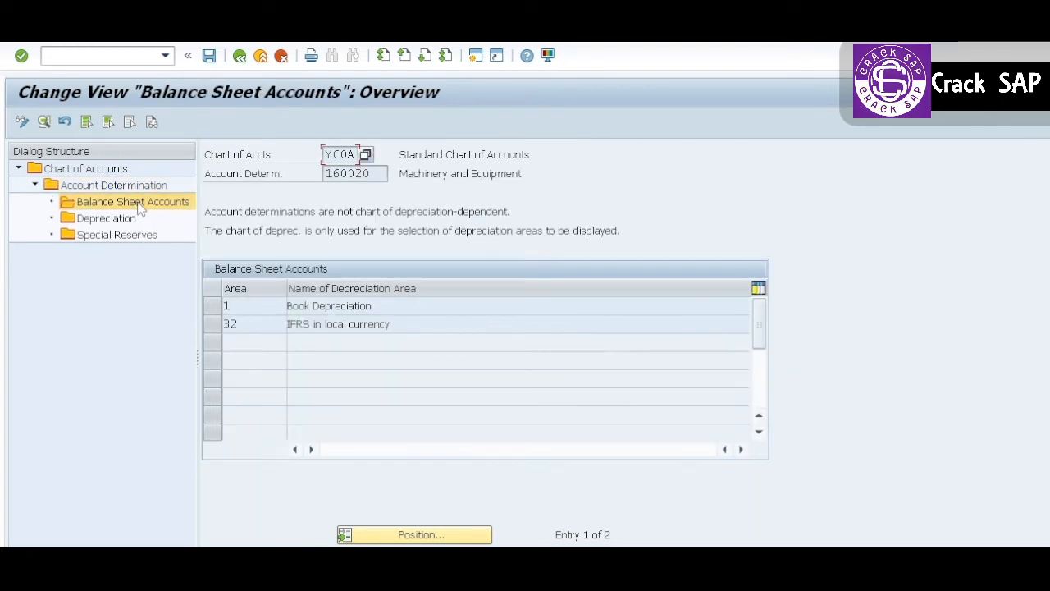
click(212, 307)
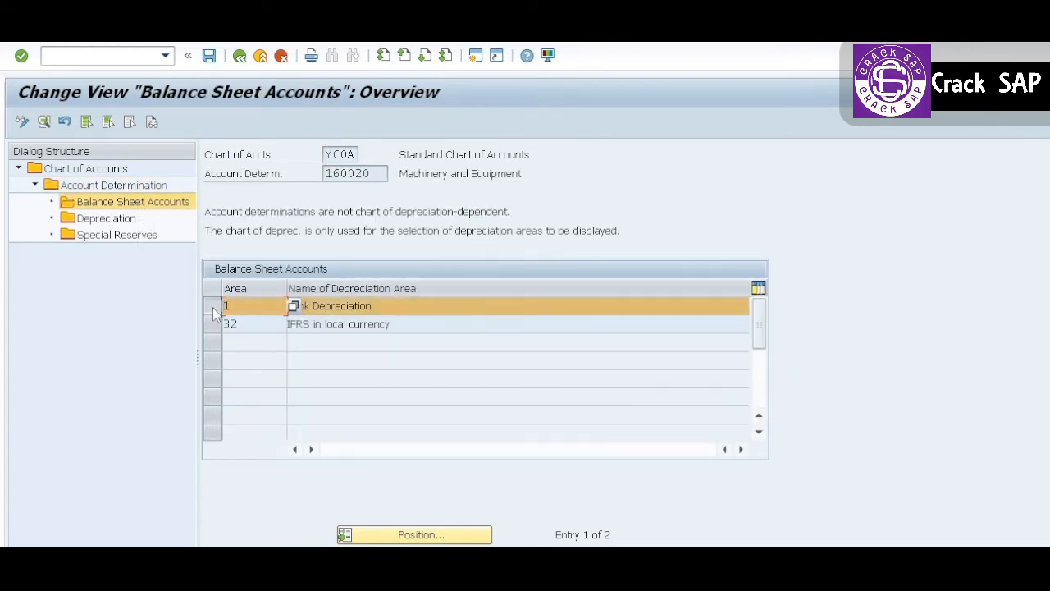
click(43, 121)
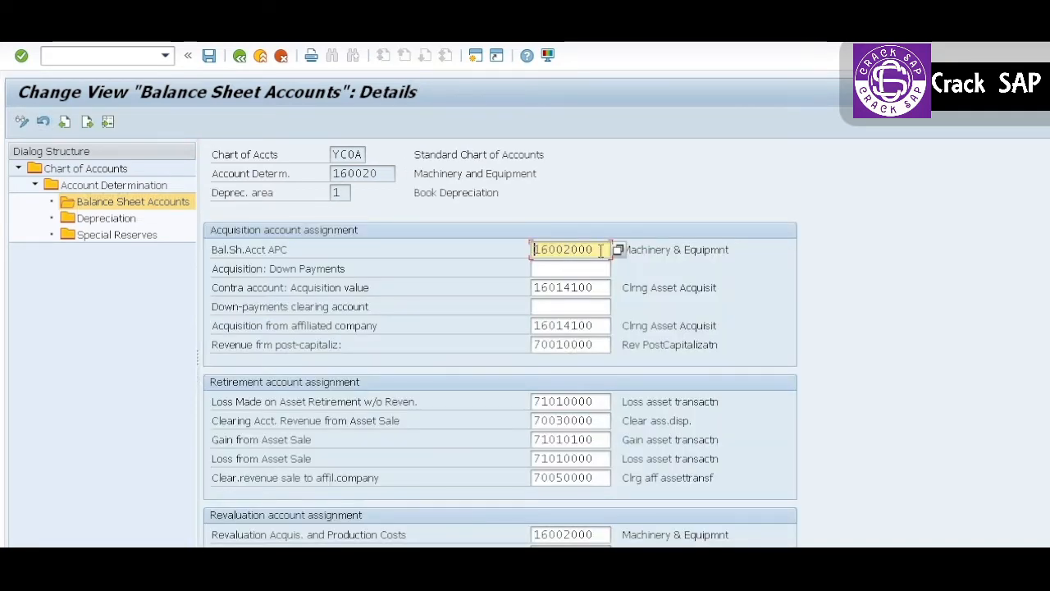
drag(601, 251, 533, 249)
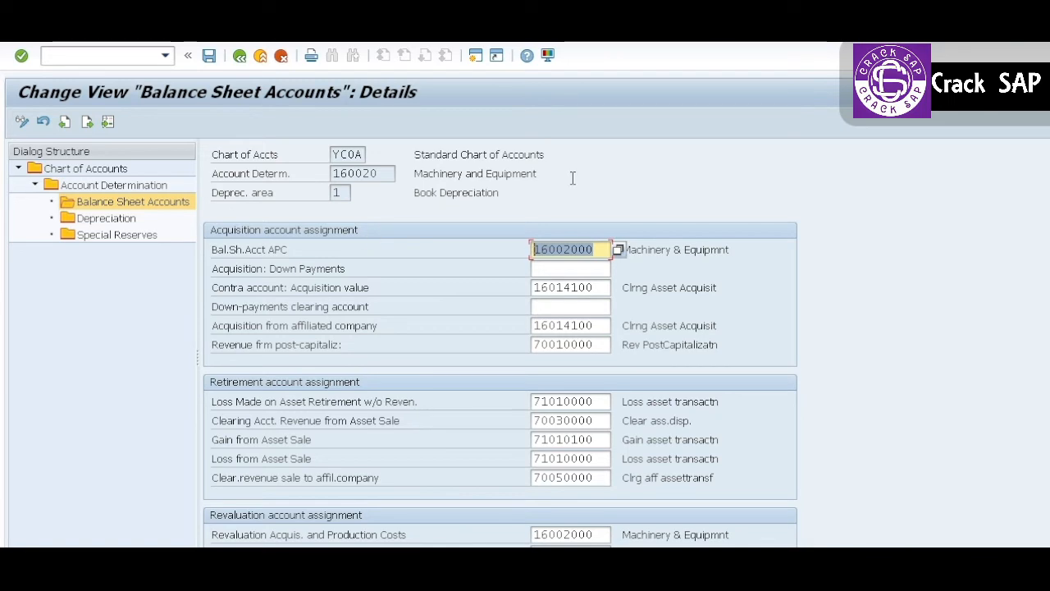
Return to the simulated asset posting session and compare the two technical clearing account lines, items 2 and 3.
key(alt+Tab)
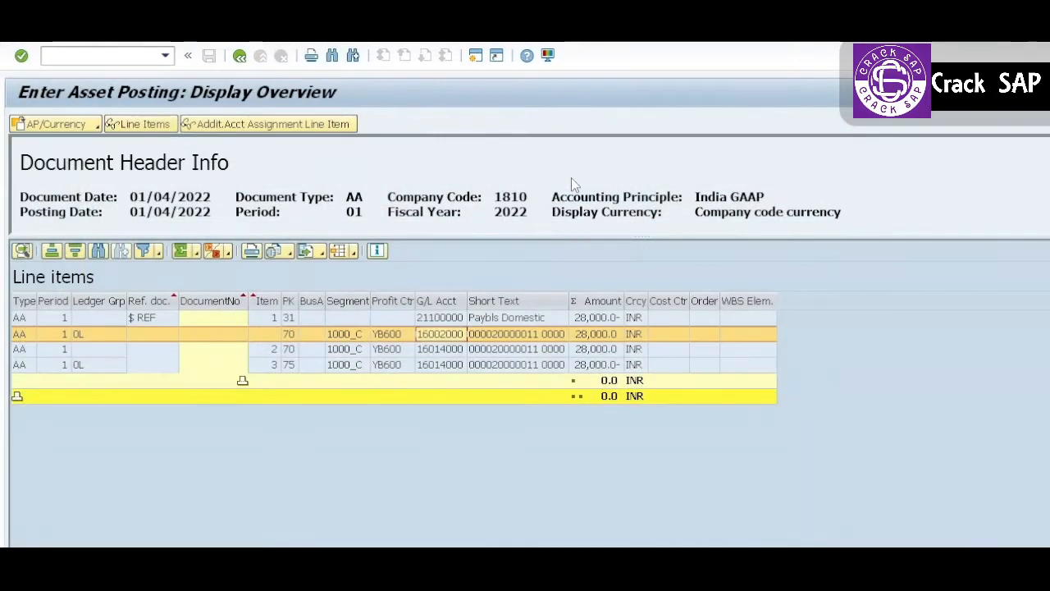
click(441, 350)
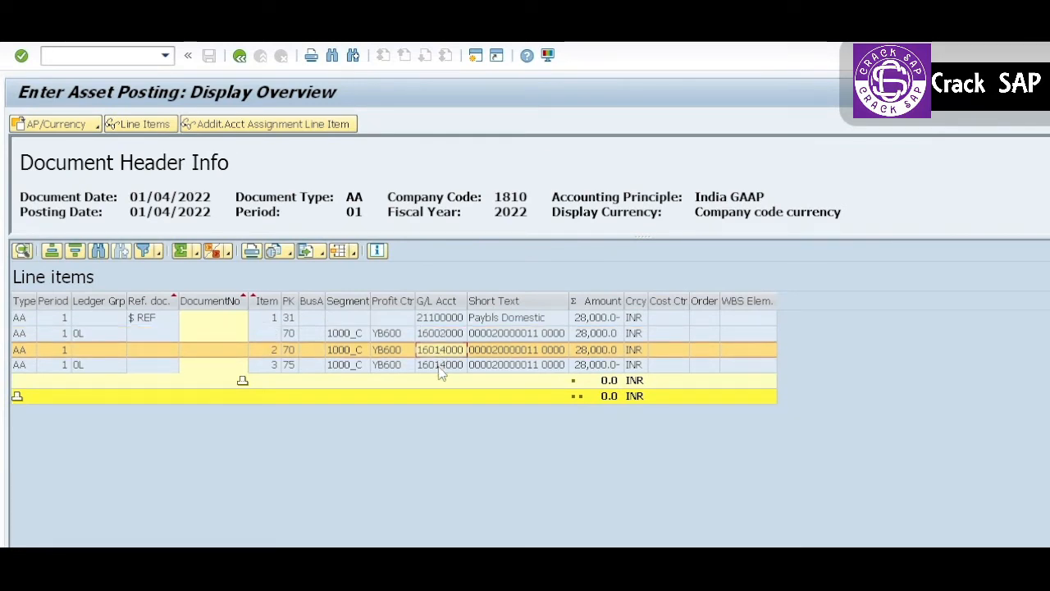
click(439, 367)
click(439, 351)
click(439, 366)
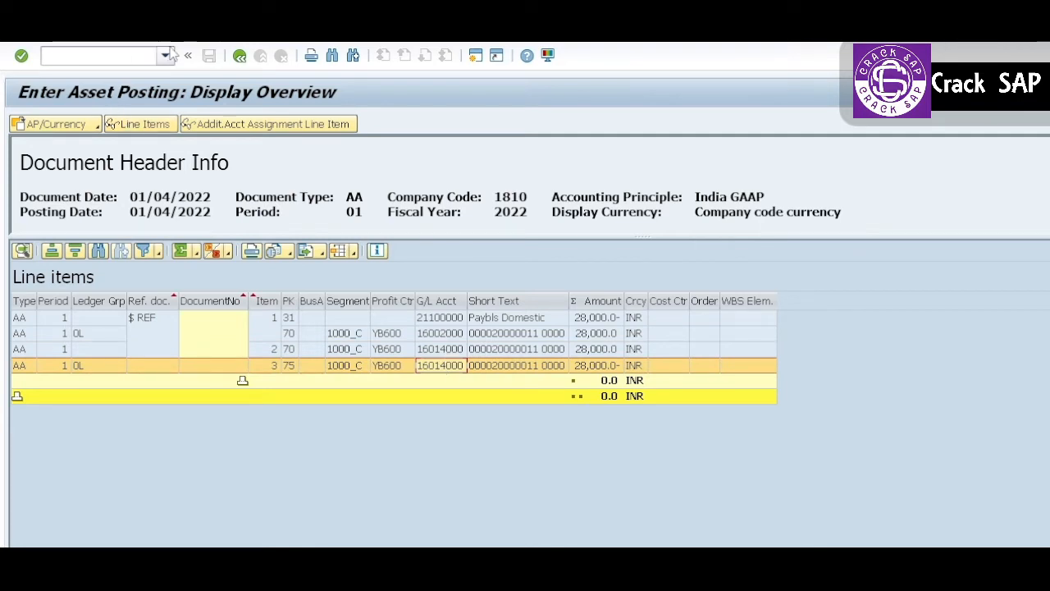
Check the asset line item in the document overview, and reopen the Asset Accounting simulation to examine its clearing account lines.
click(239, 55)
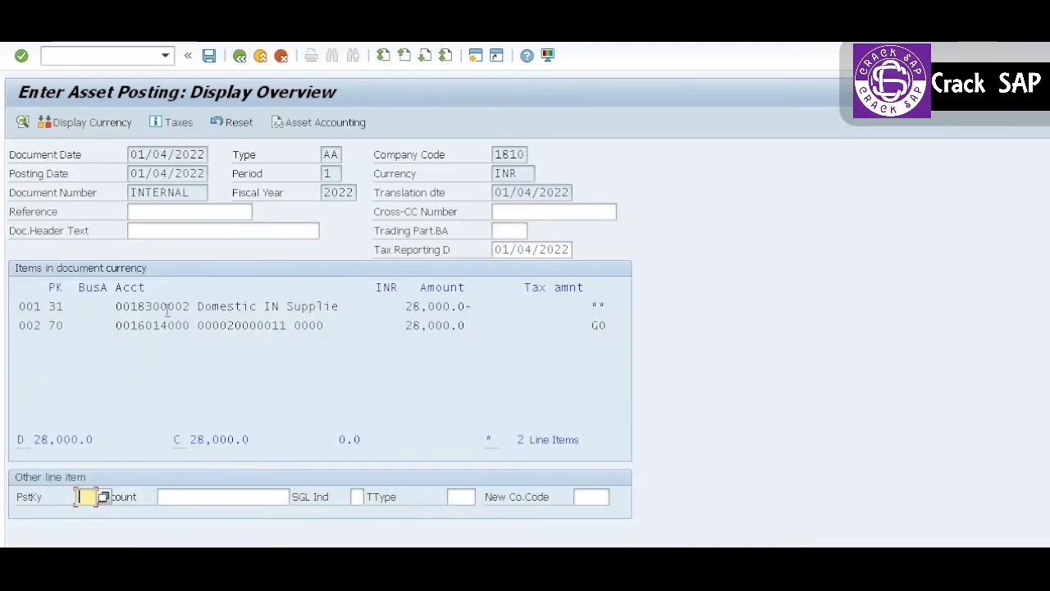
click(160, 326)
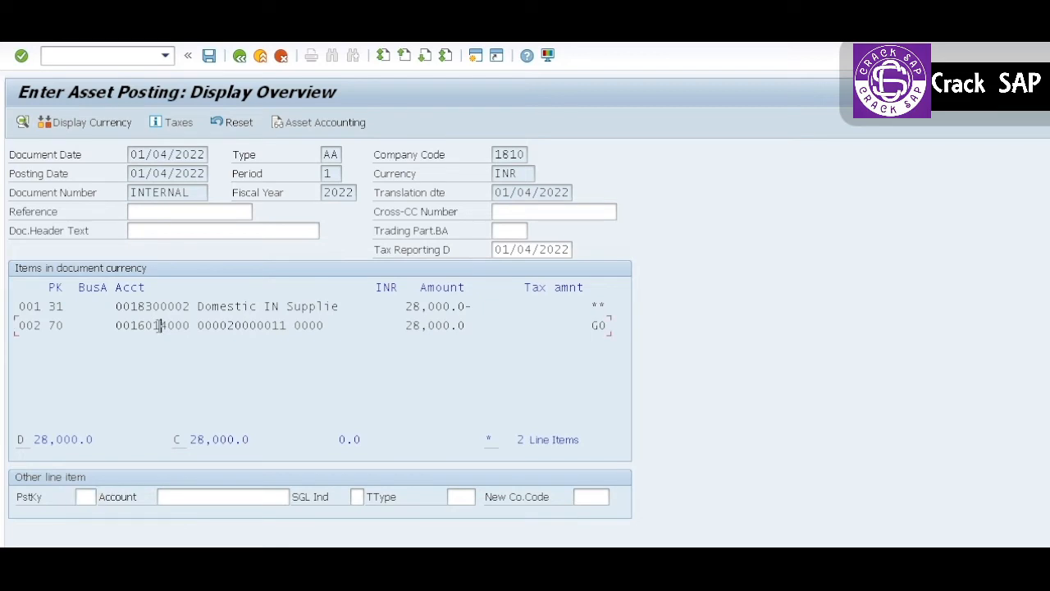
click(338, 123)
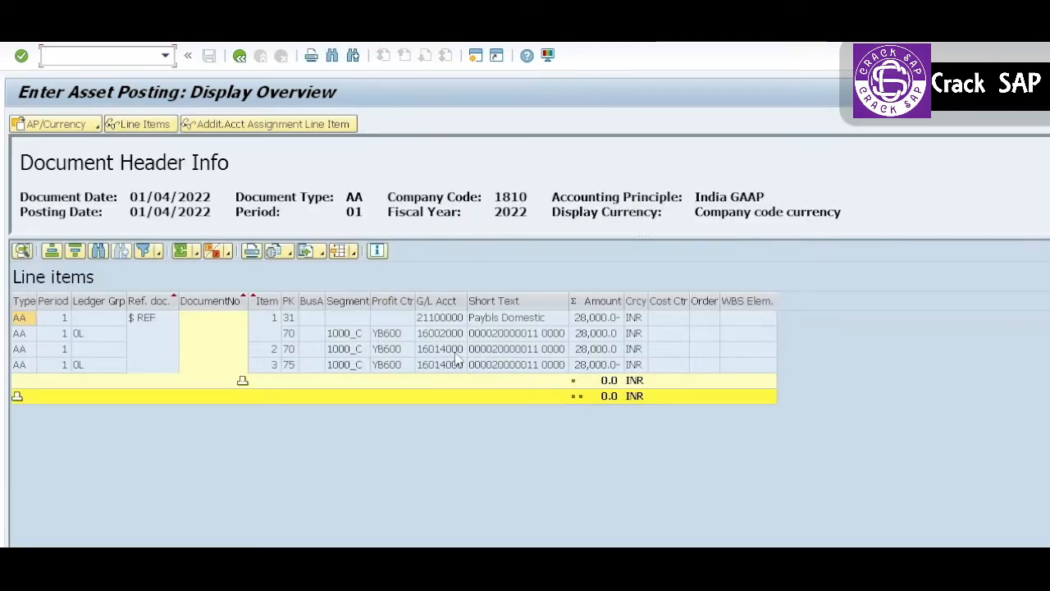
click(456, 353)
click(453, 371)
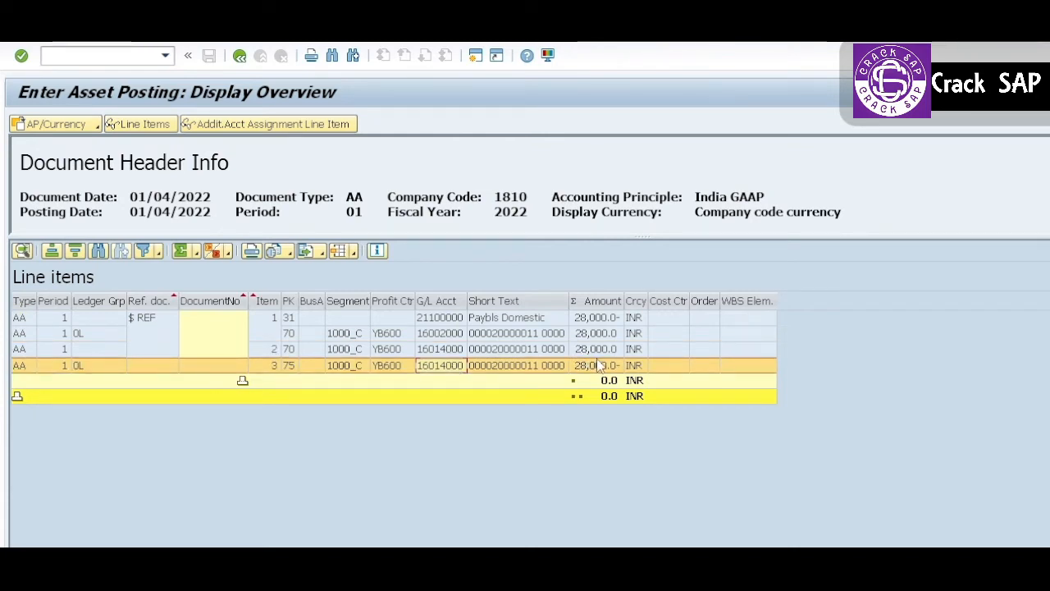
Switch to the Customizing session and open Define Technical Clearing Account for Integrated Asset Acquisition to check the account assigned to YCOA.
key(alt+Tab)
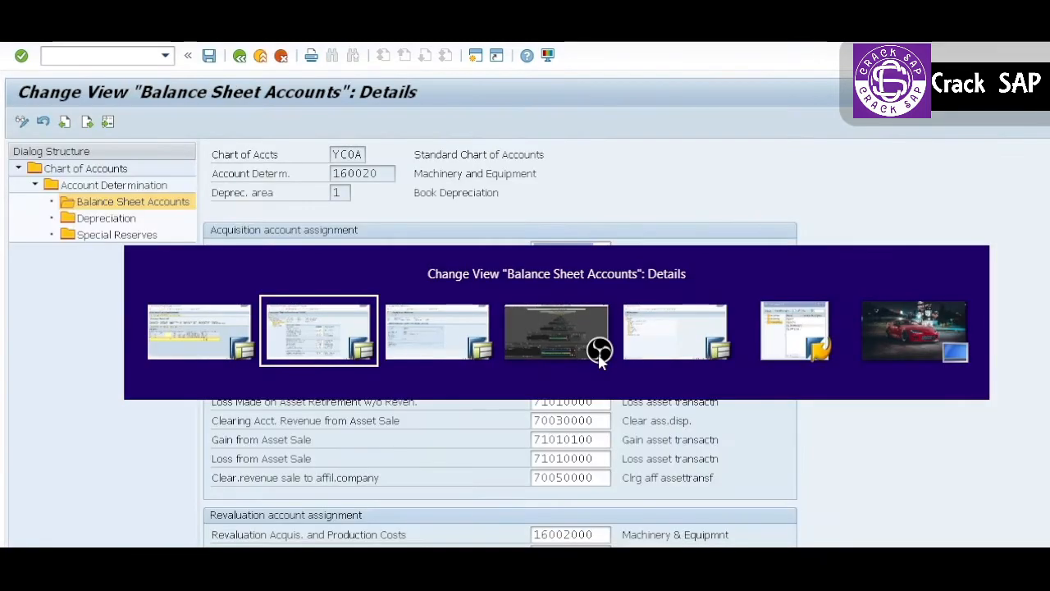
click(240, 56)
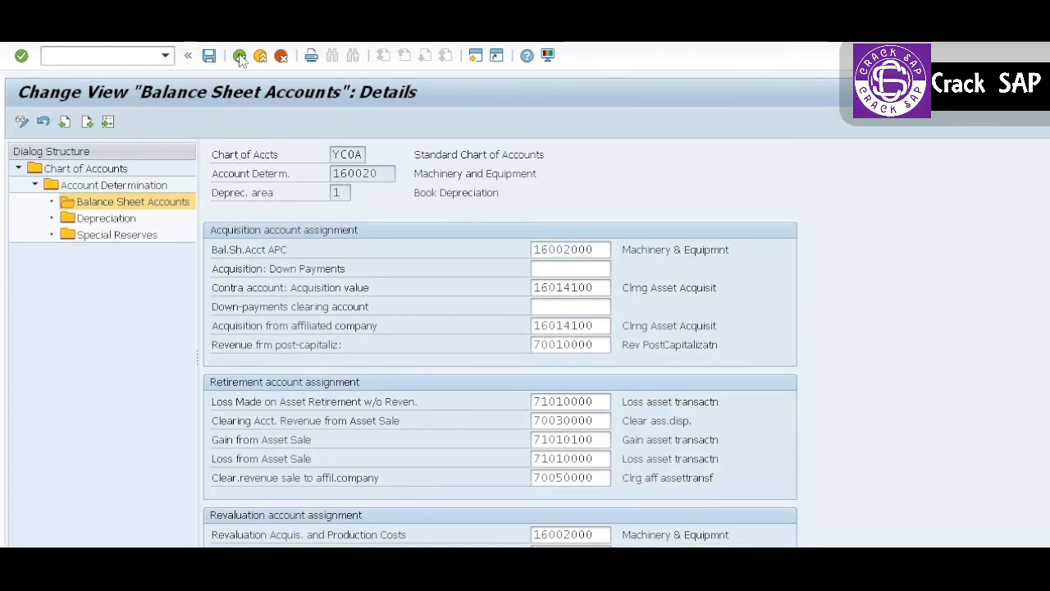
click(240, 55)
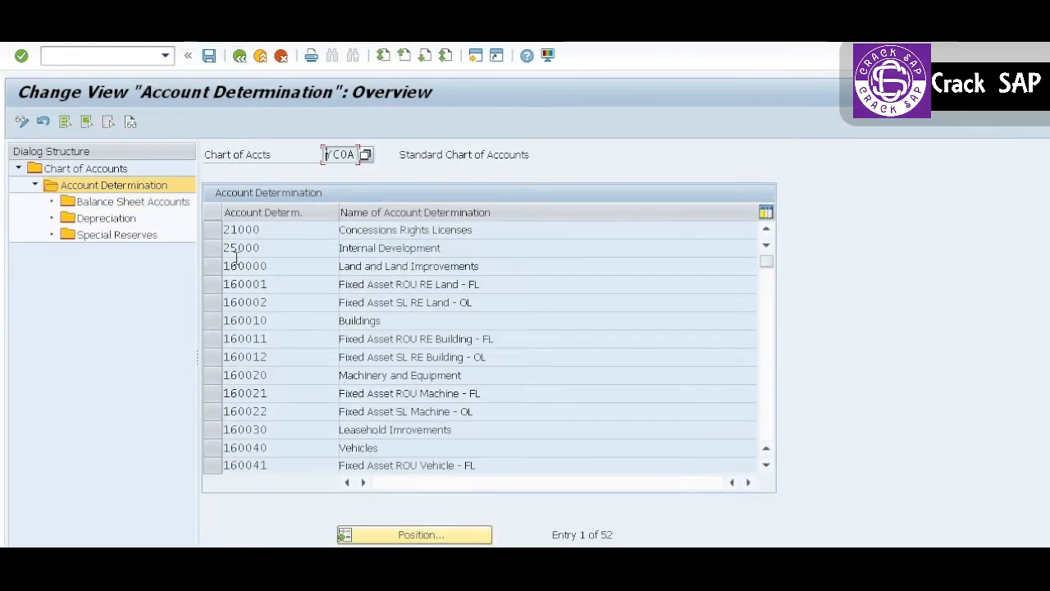
click(259, 59)
click(239, 56)
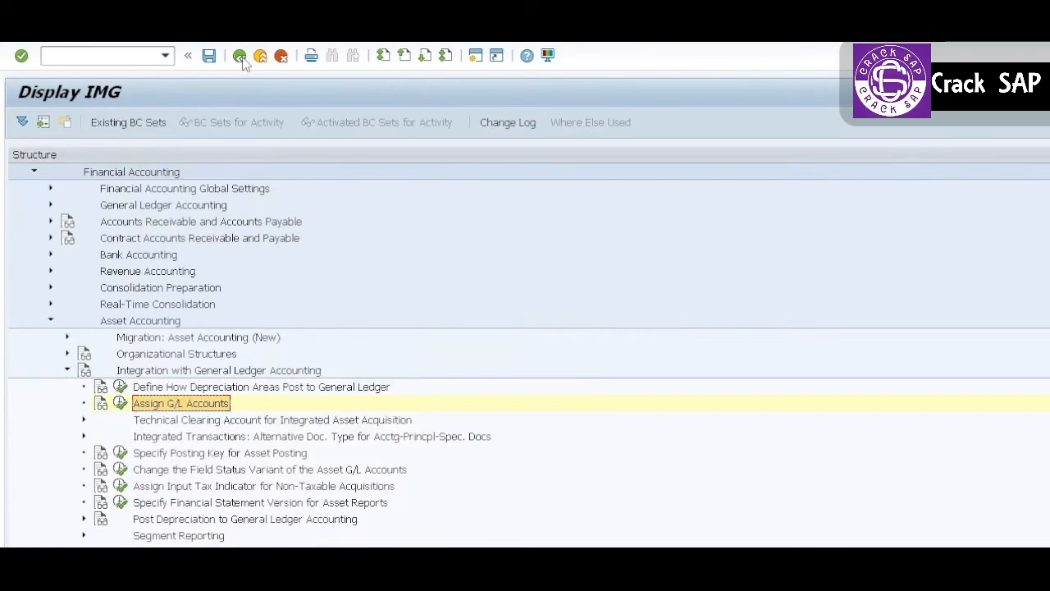
click(82, 419)
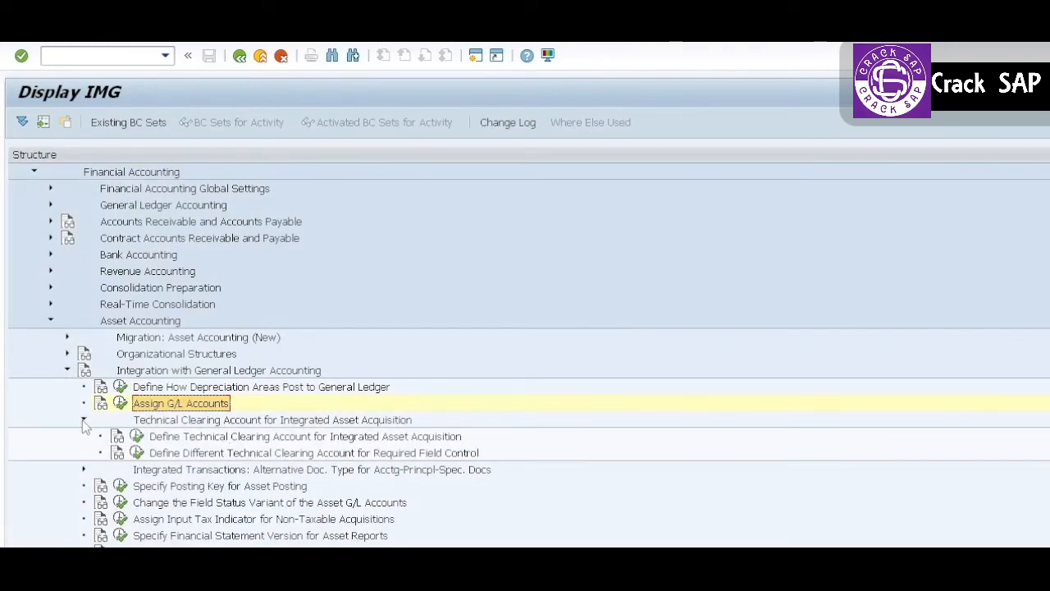
click(136, 435)
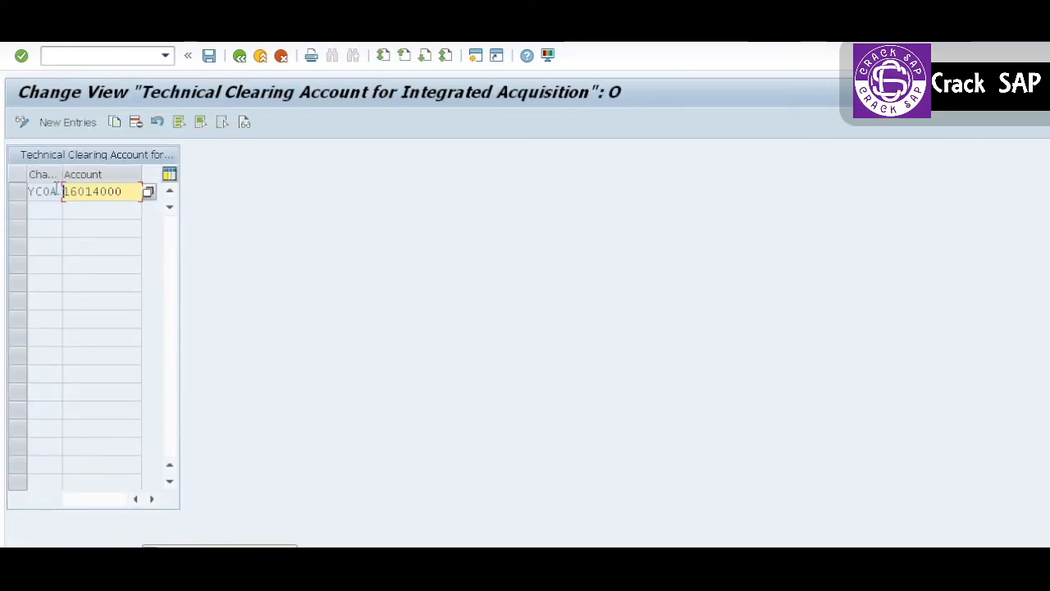
click(123, 191)
Return to the simulated posting and review the vendor payables, asset G/L account and technical clearing account lines.
key(alt+Tab)
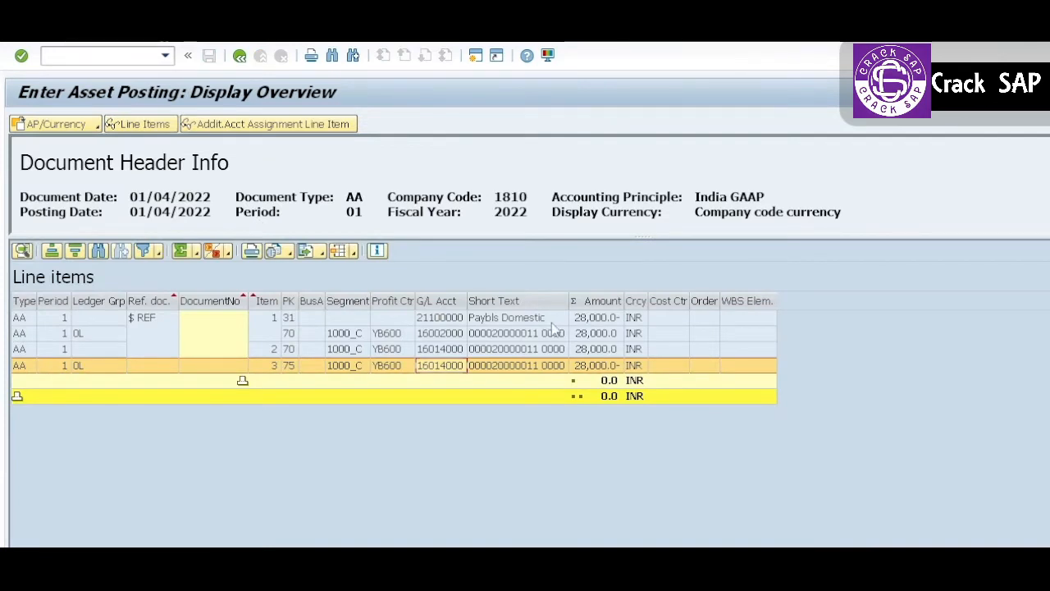
click(513, 351)
click(507, 367)
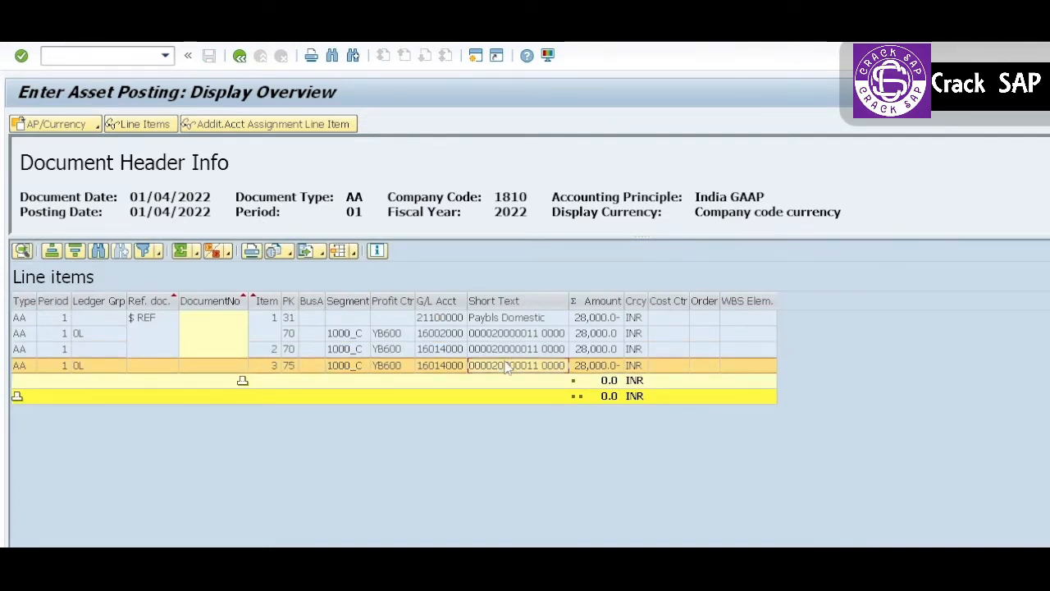
click(443, 320)
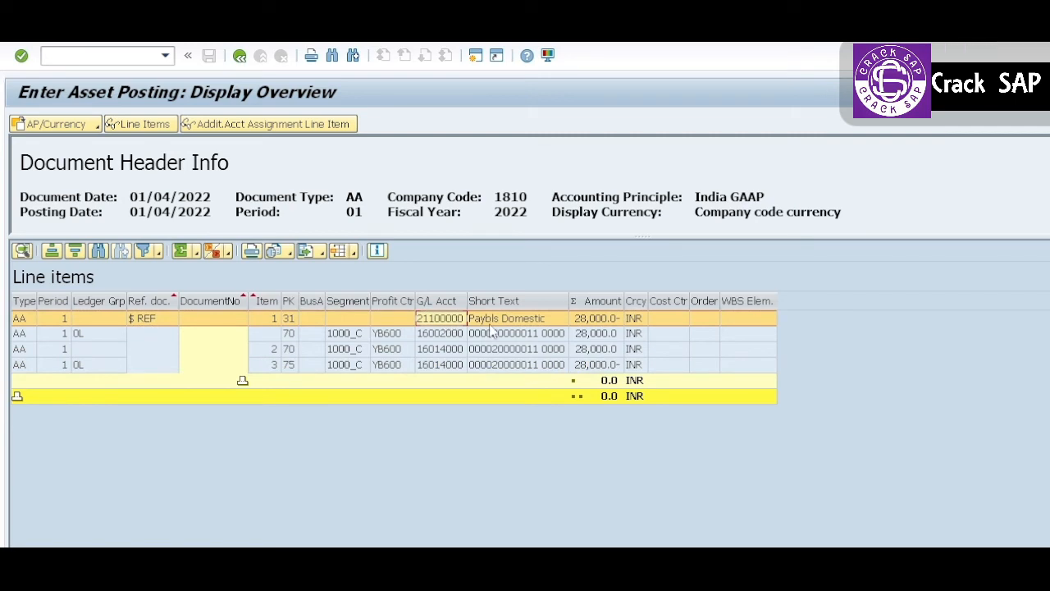
click(438, 333)
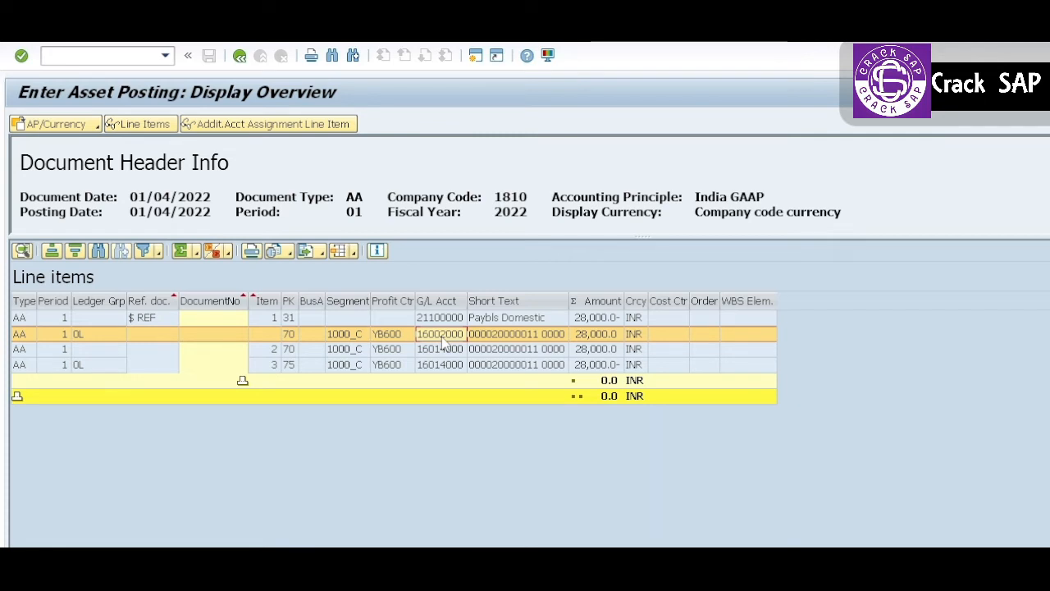
click(441, 353)
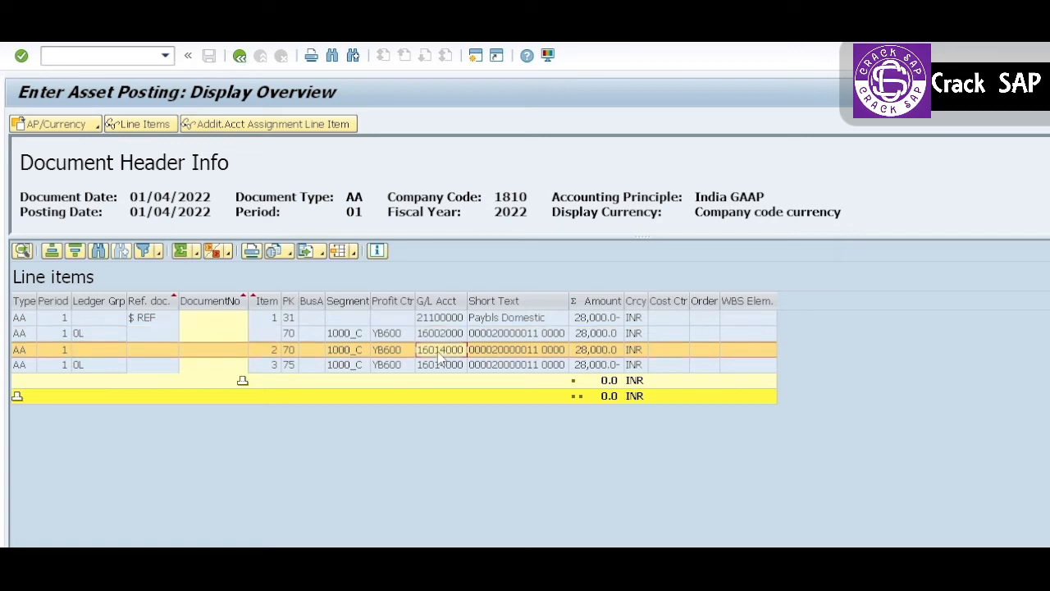
click(442, 369)
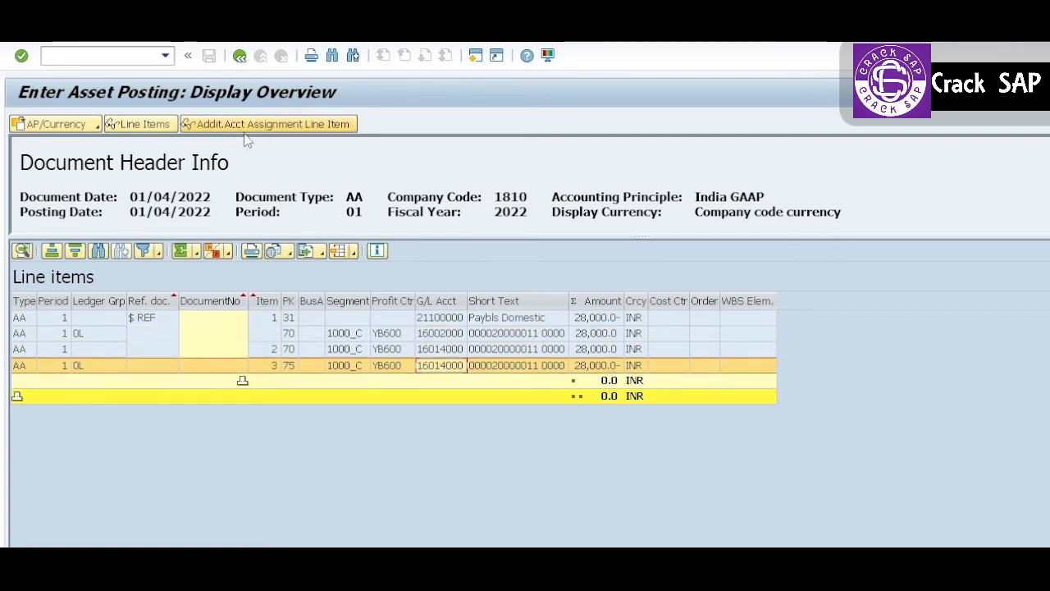
Leave the simulation, decline to exit editing, cancel the line item selection and post the asset acquisition document.
click(239, 56)
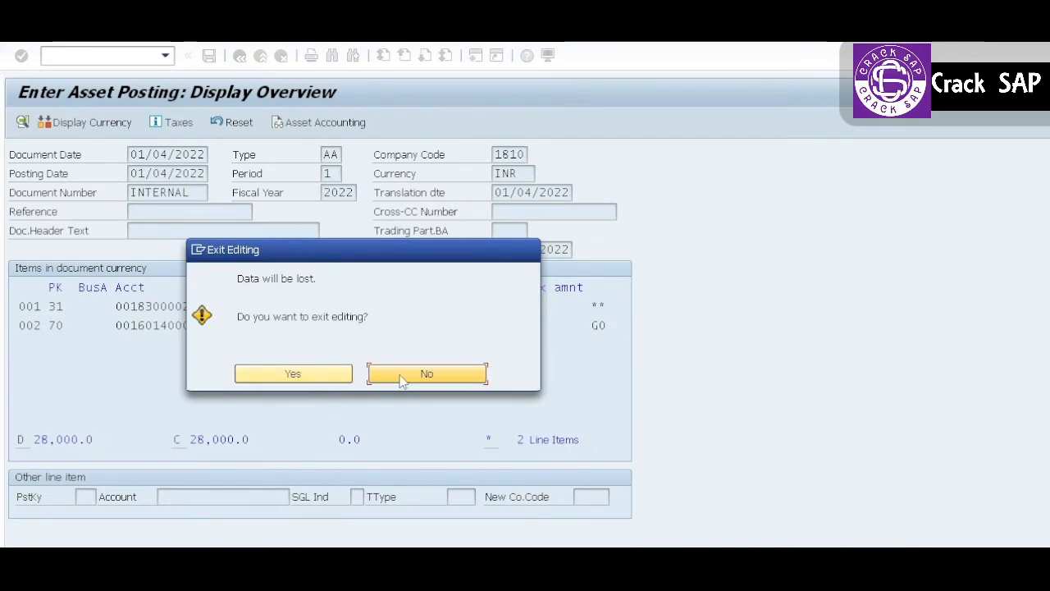
click(408, 377)
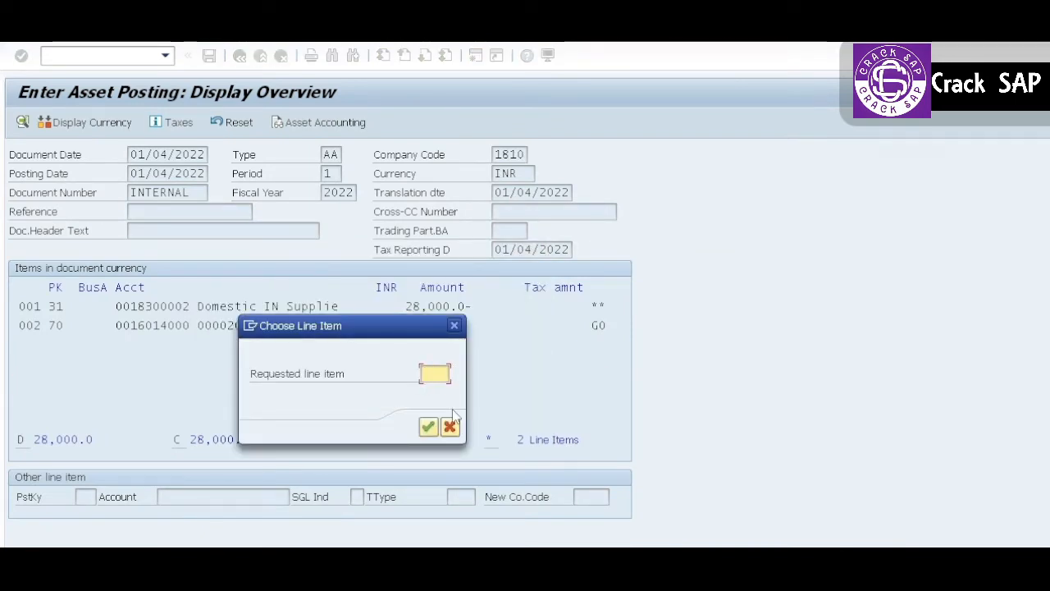
click(450, 428)
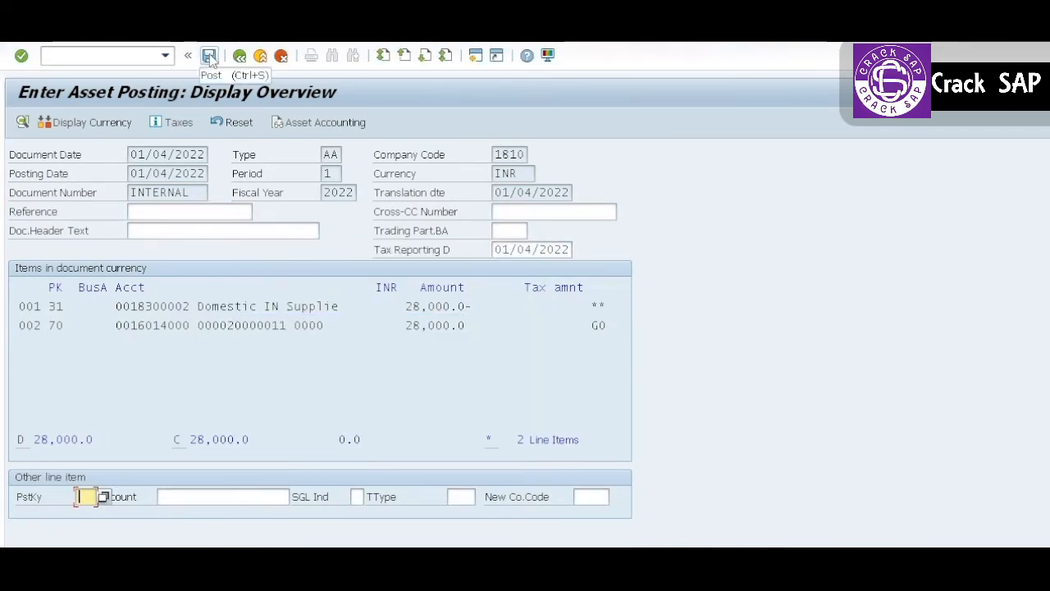
click(209, 56)
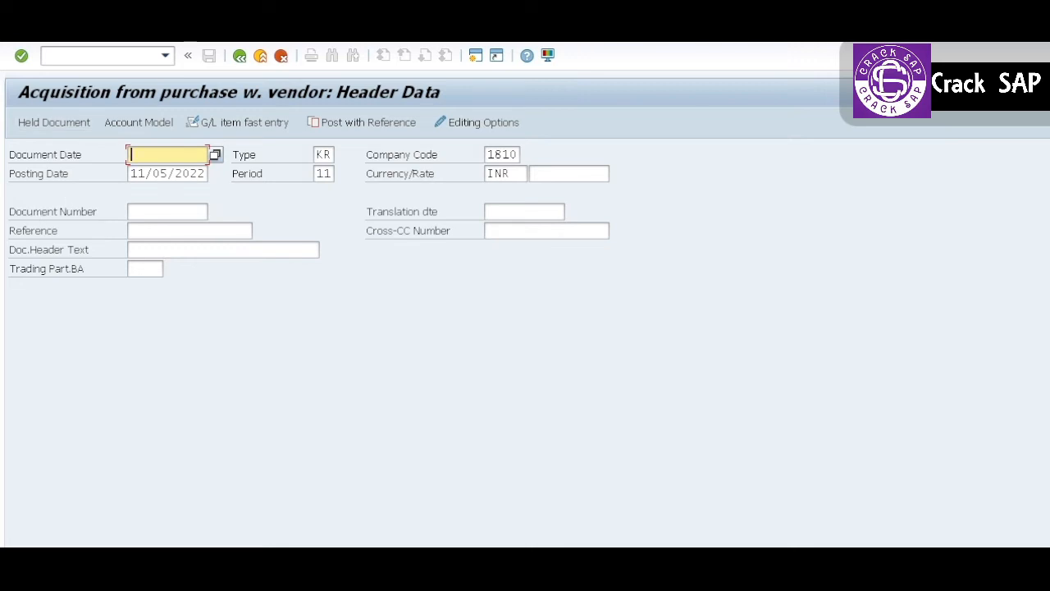
Display the posted acquisition document and examine the vendor line item and its amount in the data entry view.
click(51, 34)
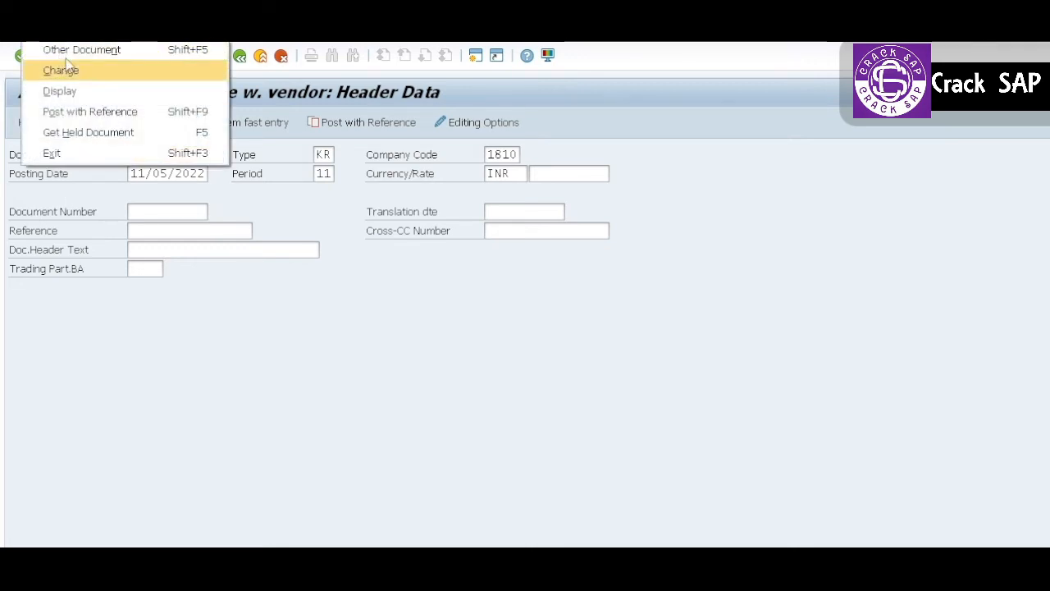
click(71, 90)
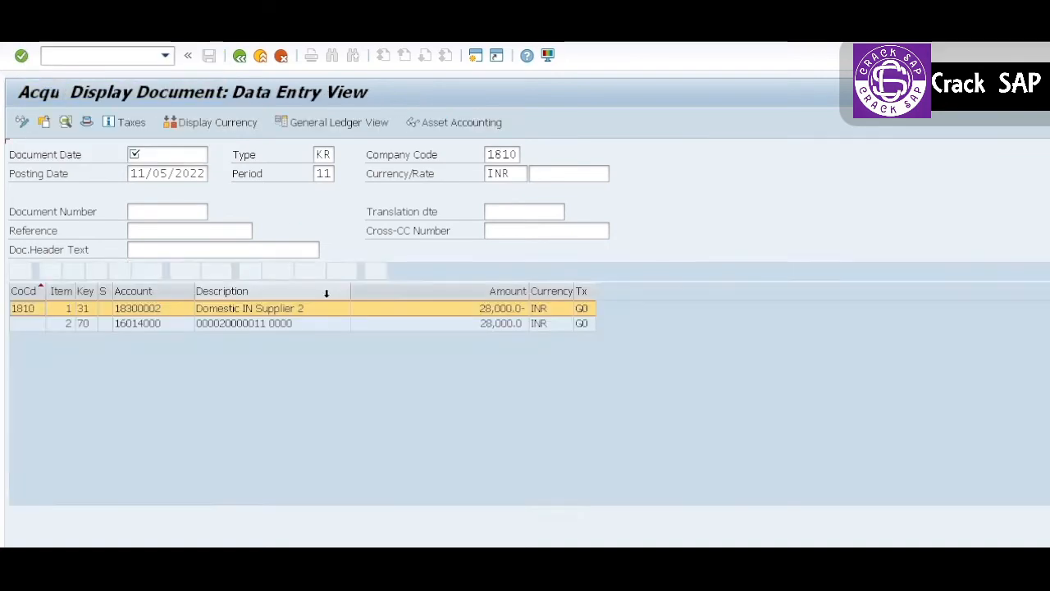
click(267, 310)
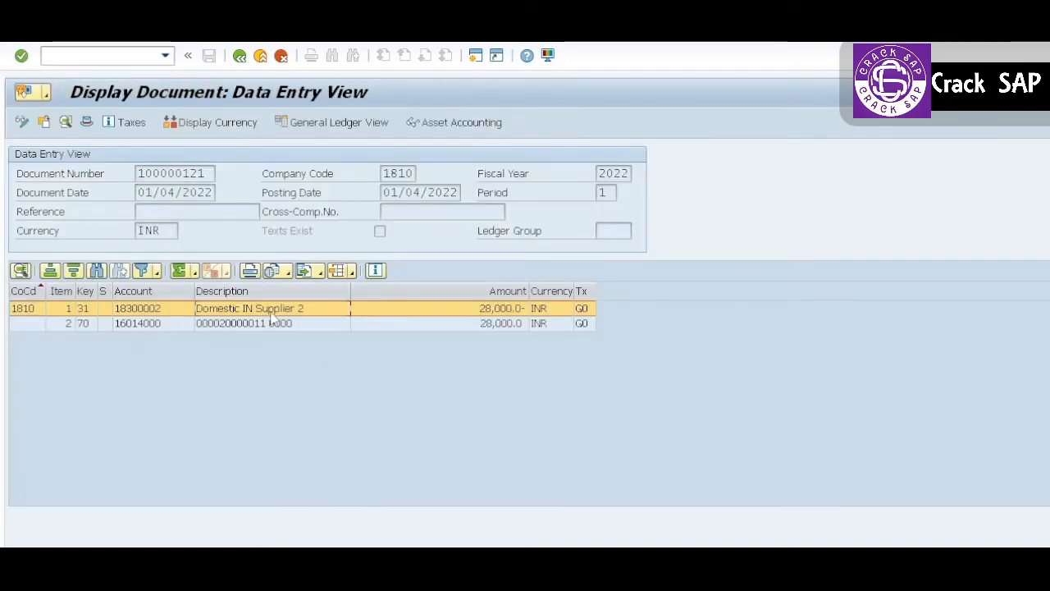
double_click(498, 315)
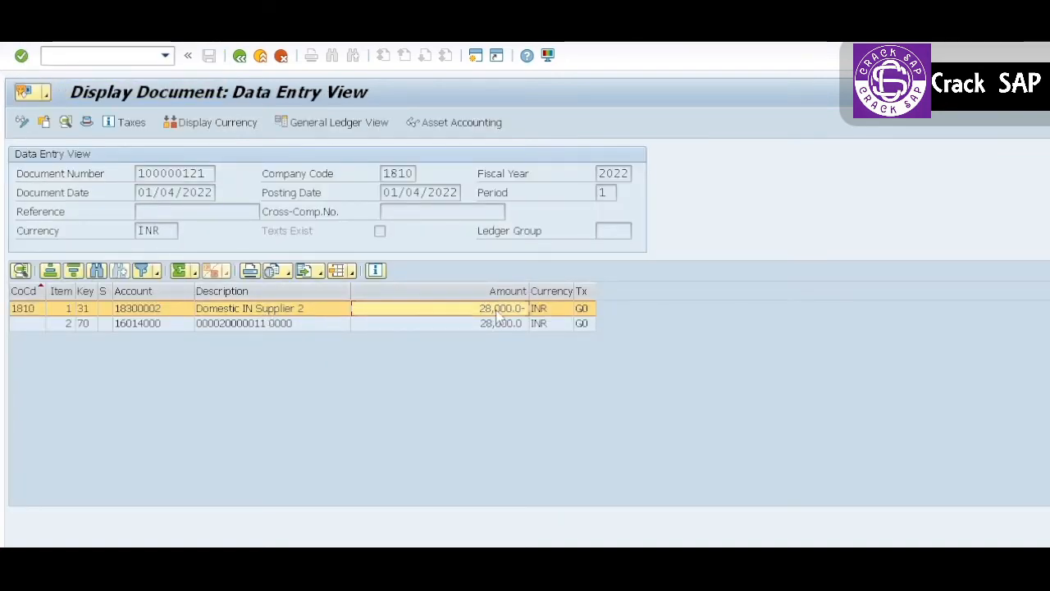
Open the asset line item of the posted document, examine its technical clearing account, and return to the data entry view.
click(240, 56)
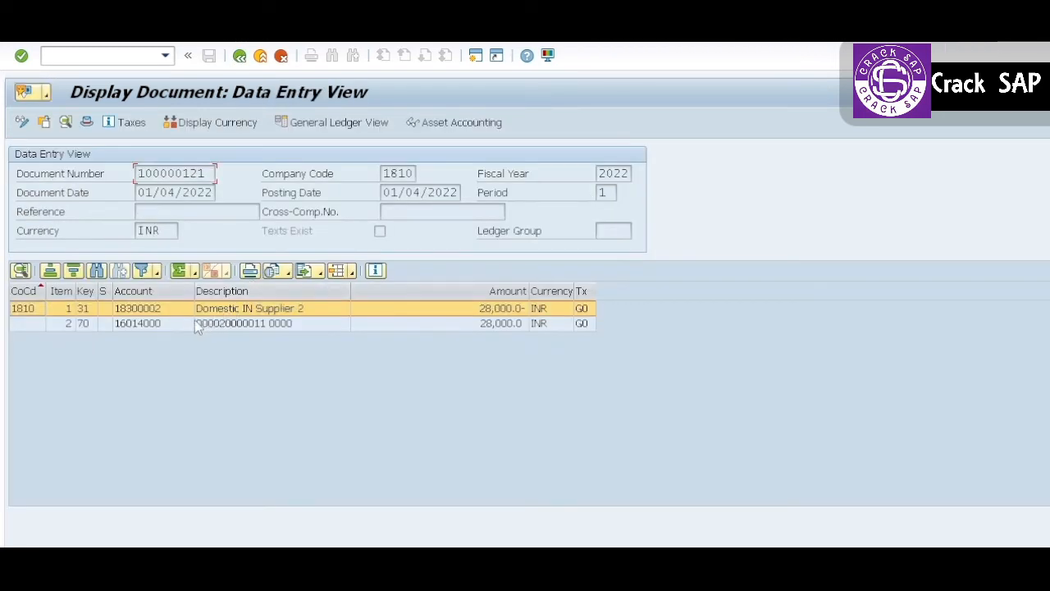
double_click(164, 325)
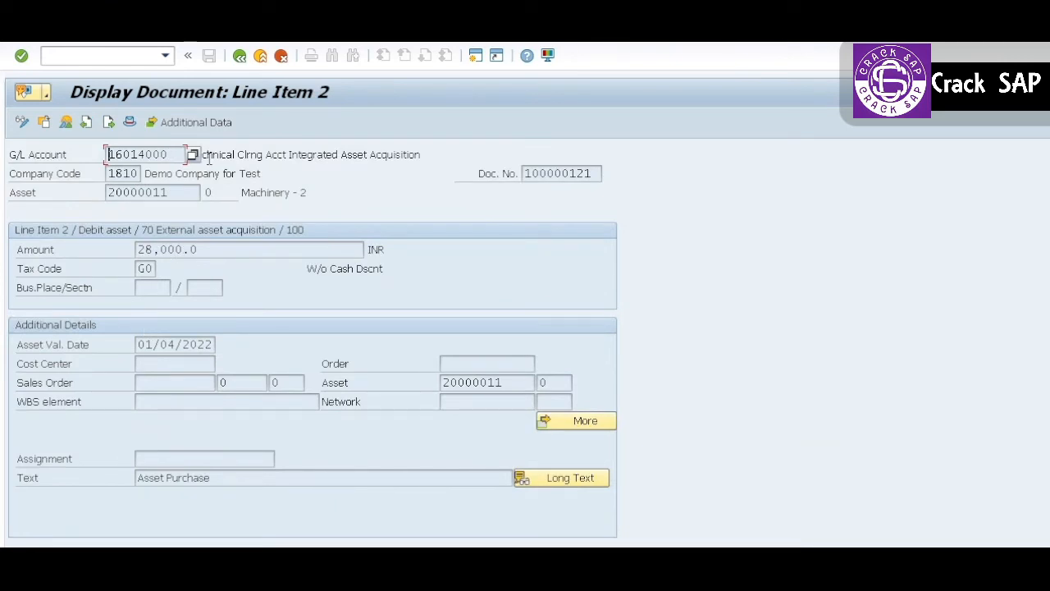
click(209, 159)
drag(173, 154, 108, 156)
click(107, 156)
click(240, 58)
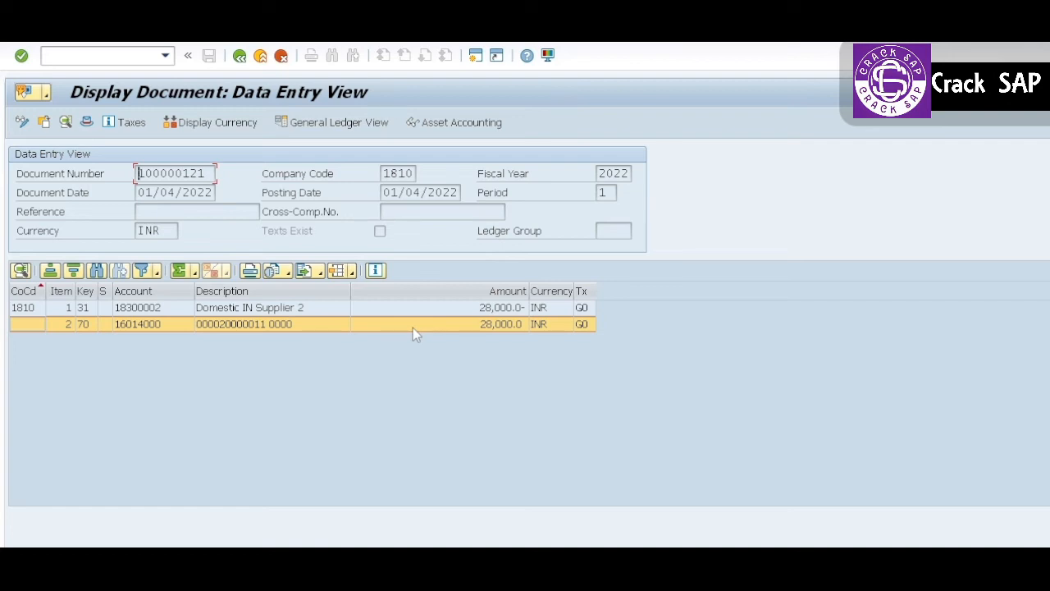
Open the document's Asset Accounting view and examine its two document numbers and the technical clearing account line.
click(459, 122)
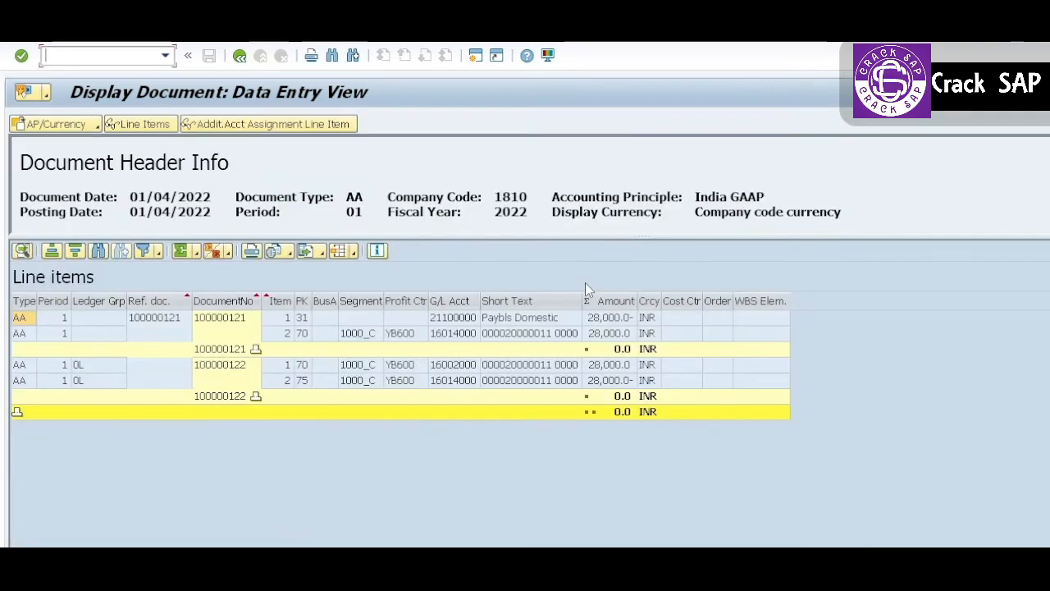
click(234, 369)
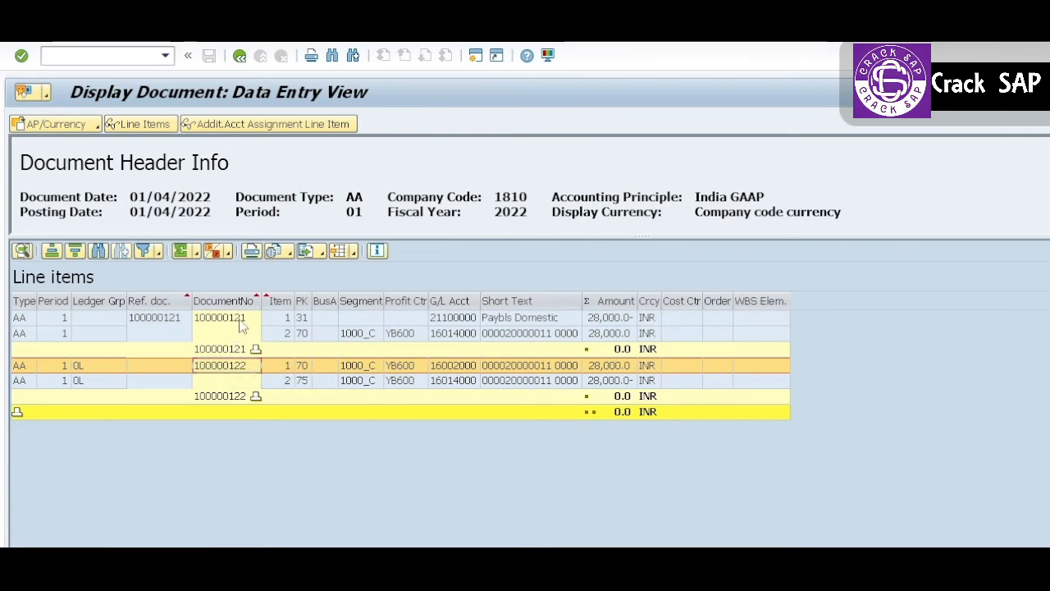
click(242, 324)
click(231, 369)
click(458, 383)
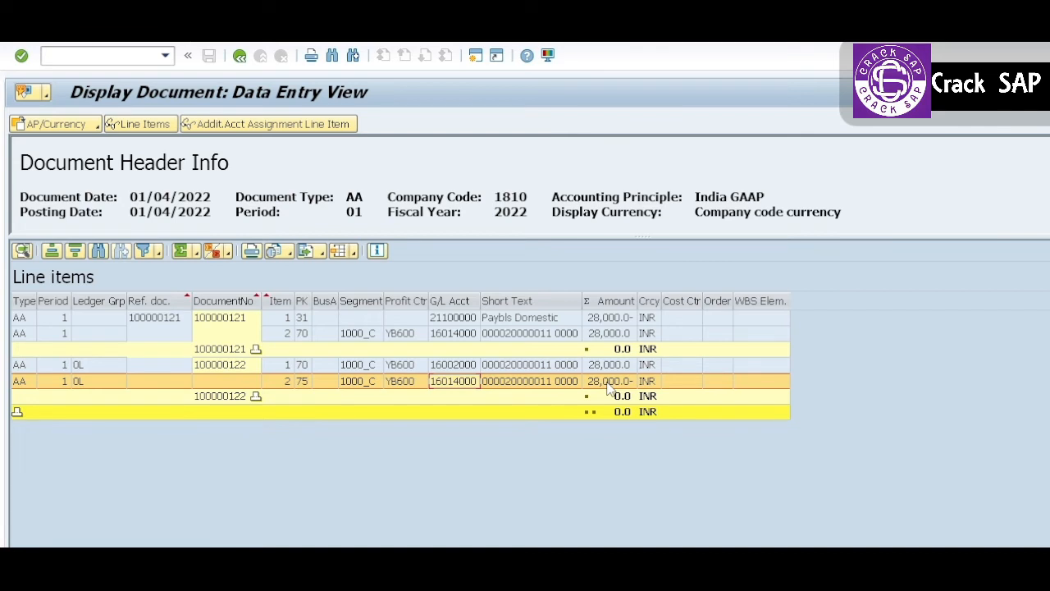
Compare the amounts on the clearing account, vendor payables and asset account lines in the Asset Accounting view.
click(608, 336)
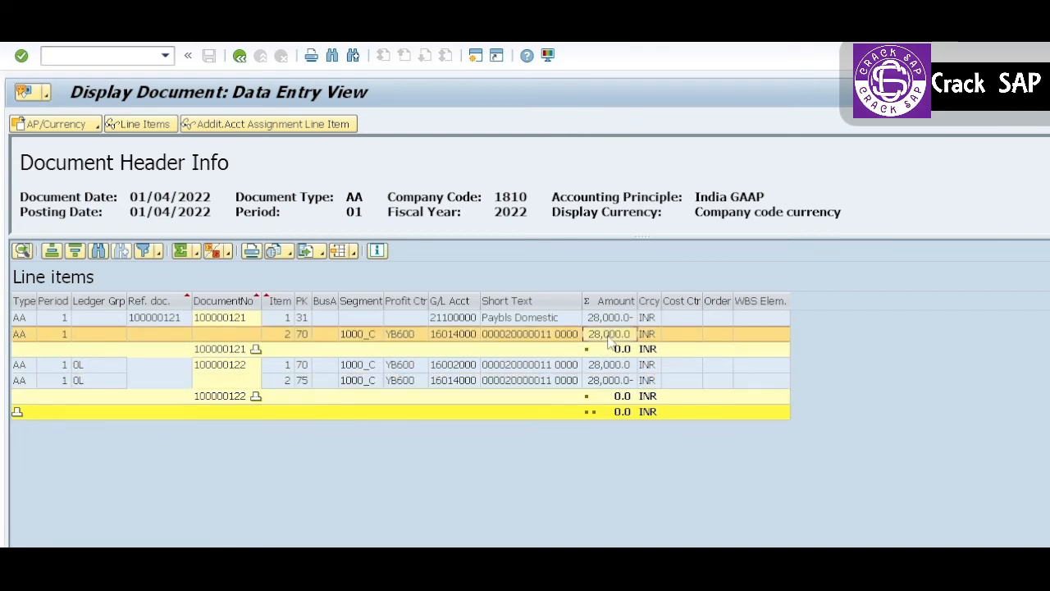
click(612, 319)
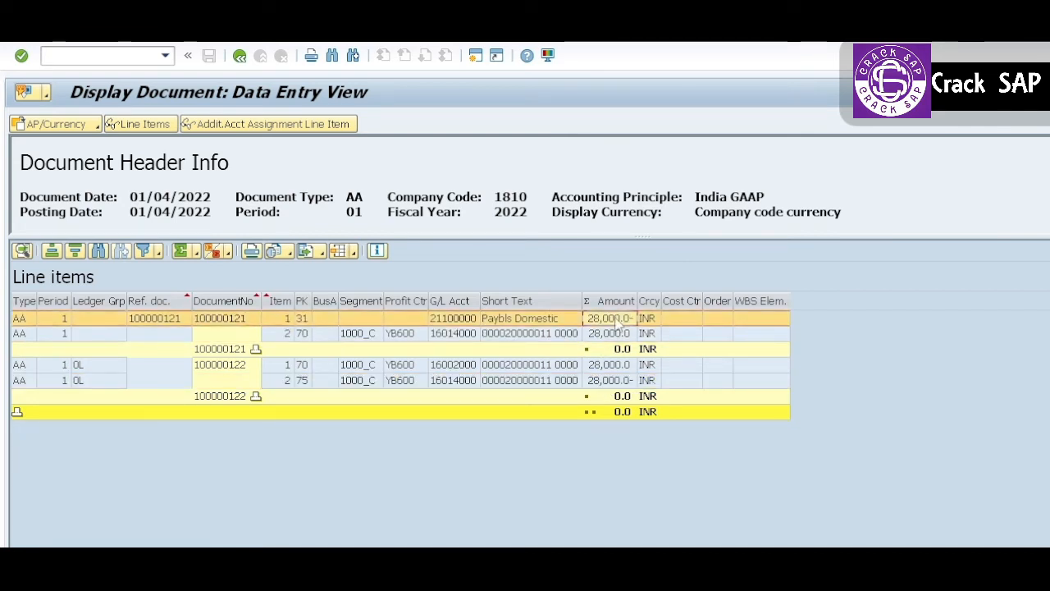
click(610, 382)
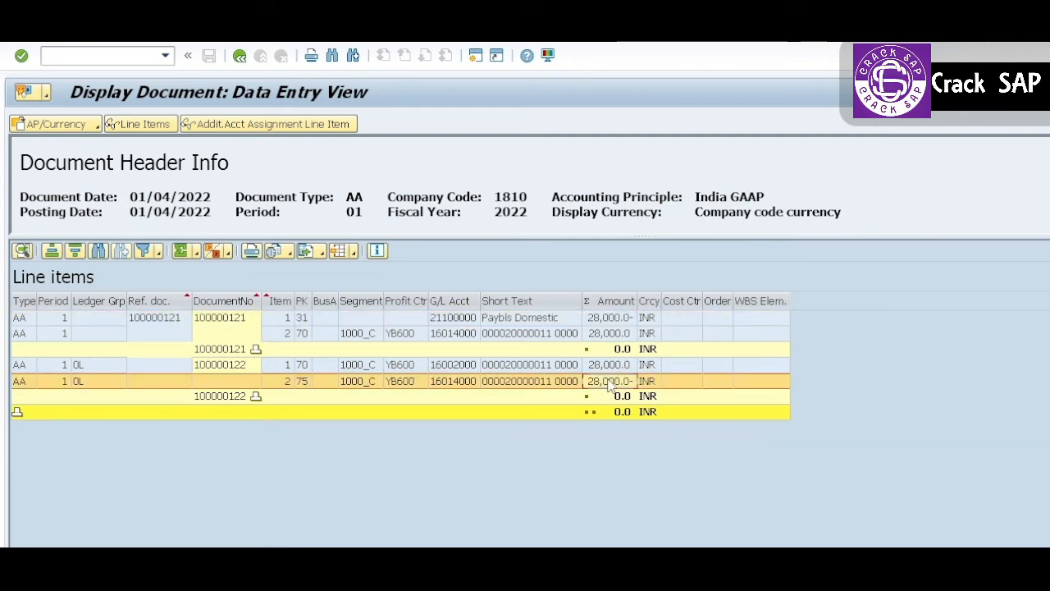
click(614, 368)
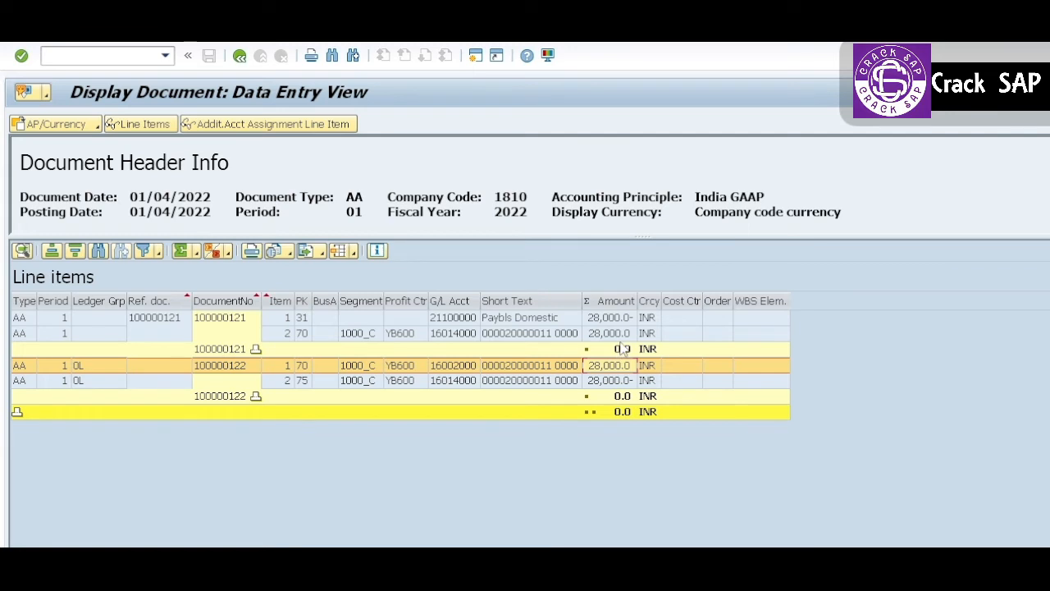
Leave the document display and exit the vendor acquisition posting to the SAP Easy Access screen.
click(240, 56)
click(240, 57)
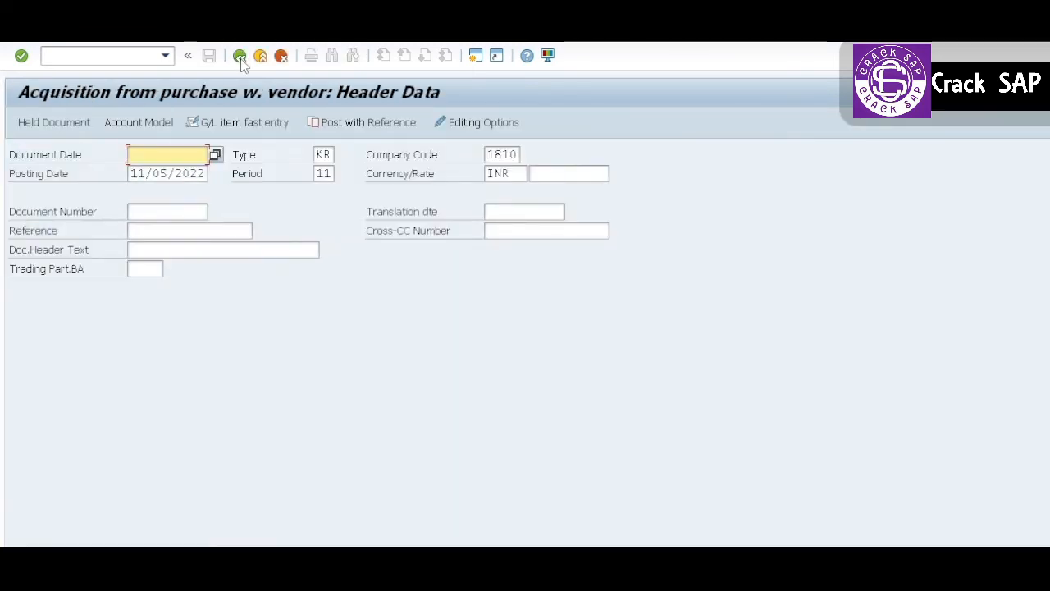
click(240, 57)
click(296, 372)
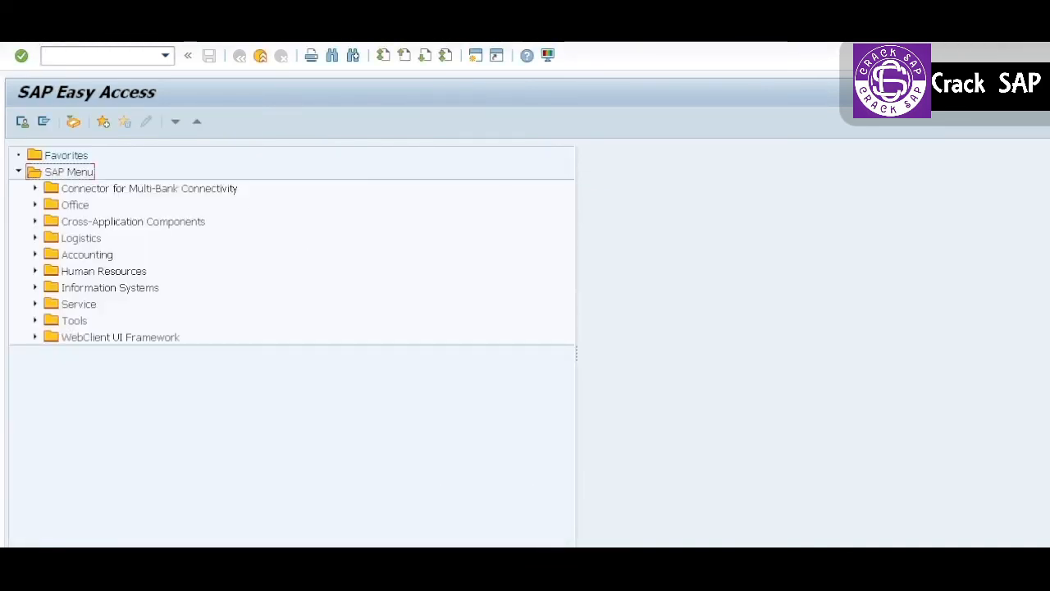
Switch to the asset display session, reload the master data of asset 20000011 and open its asset values.
click(648, 575)
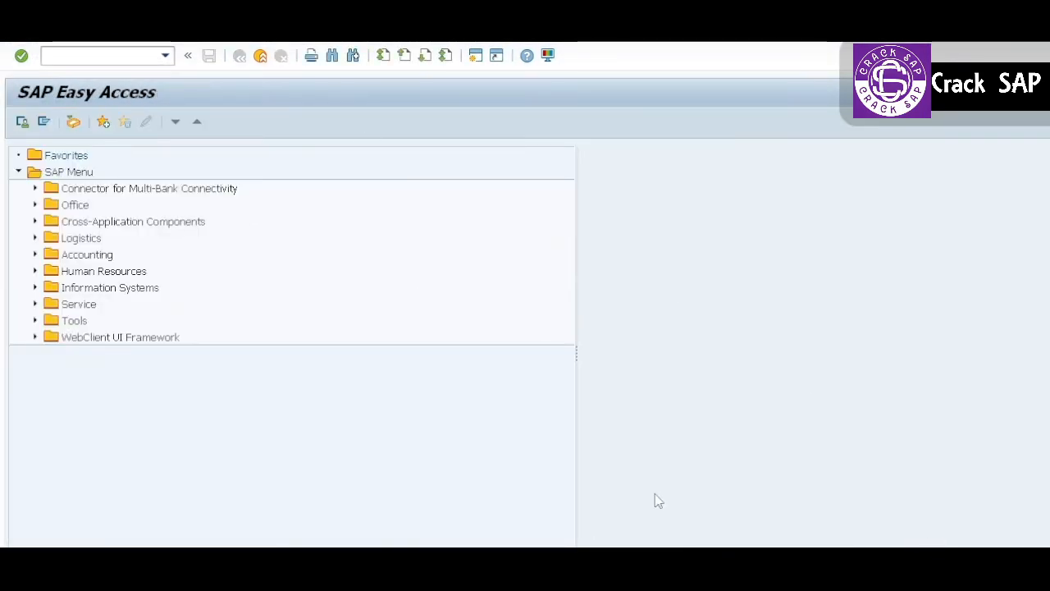
mouse_move(648, 574)
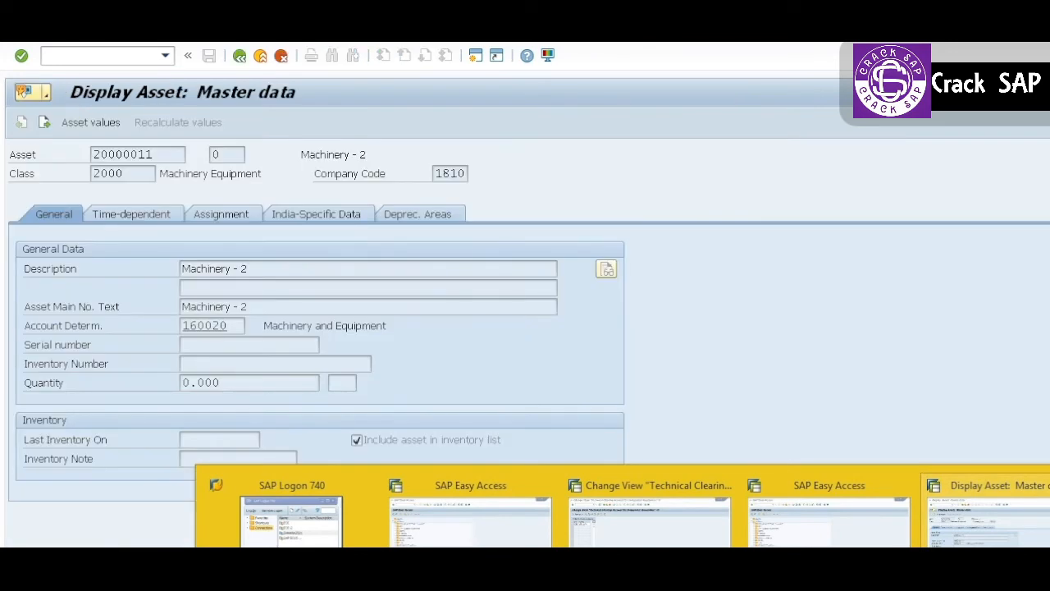
click(988, 521)
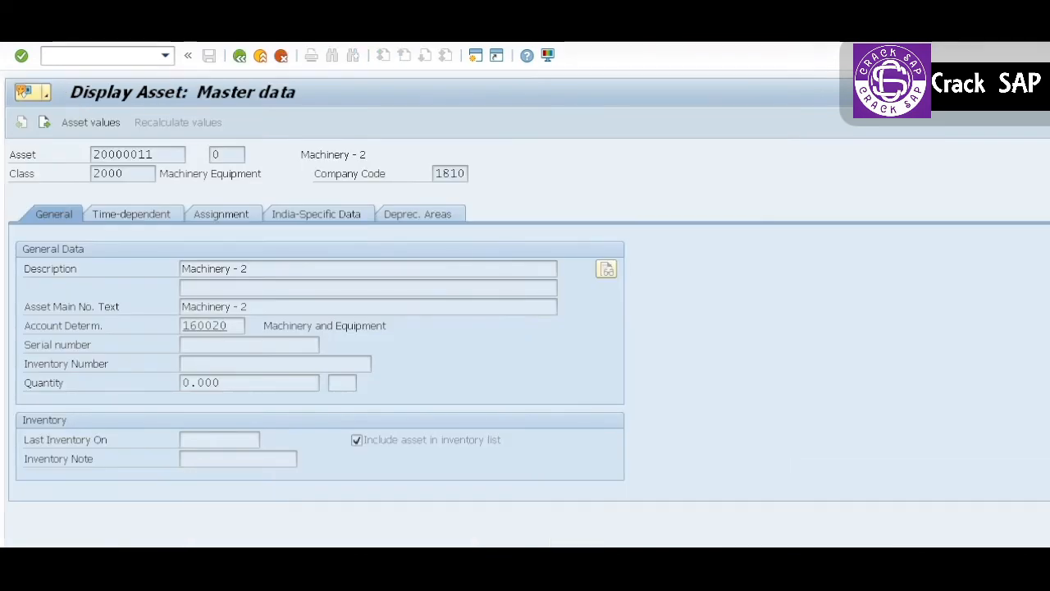
click(243, 59)
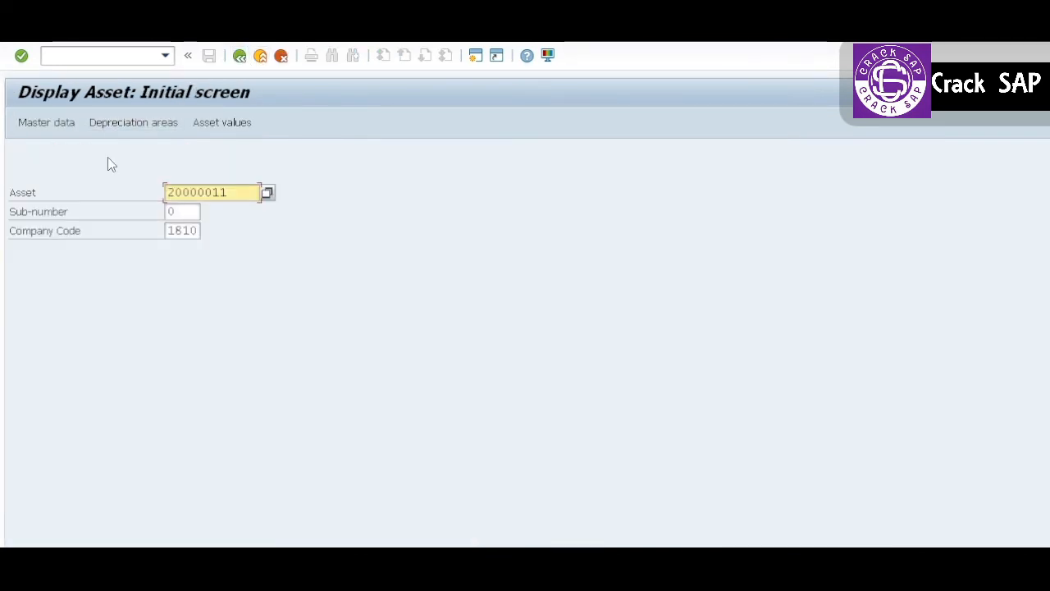
key(Return)
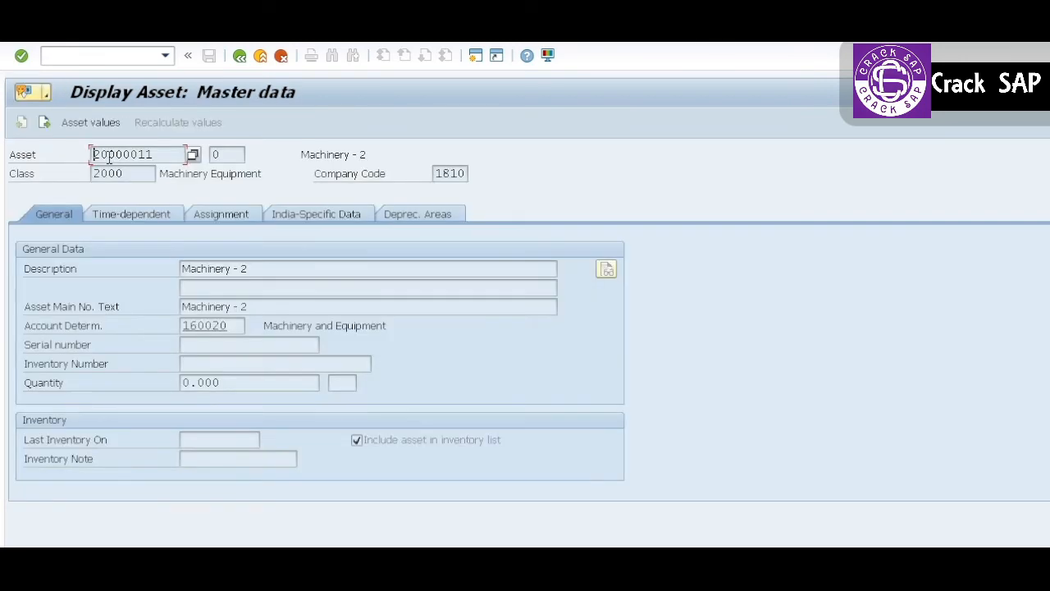
click(89, 129)
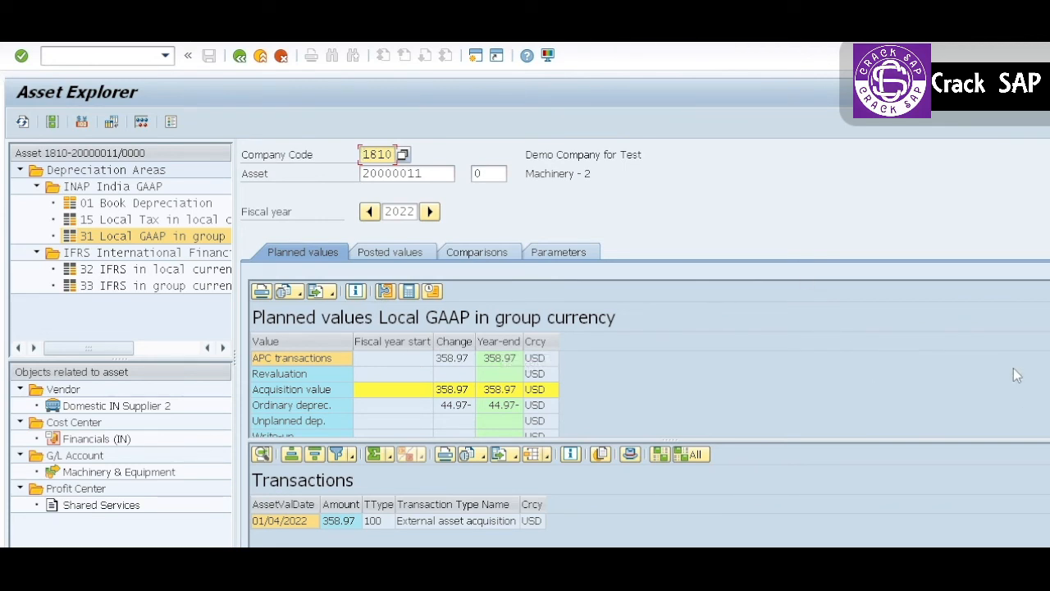
Compare the APC transactions and currencies of depreciation areas 31 Local GAAP in group currency and 01 Book Depreciation.
click(538, 361)
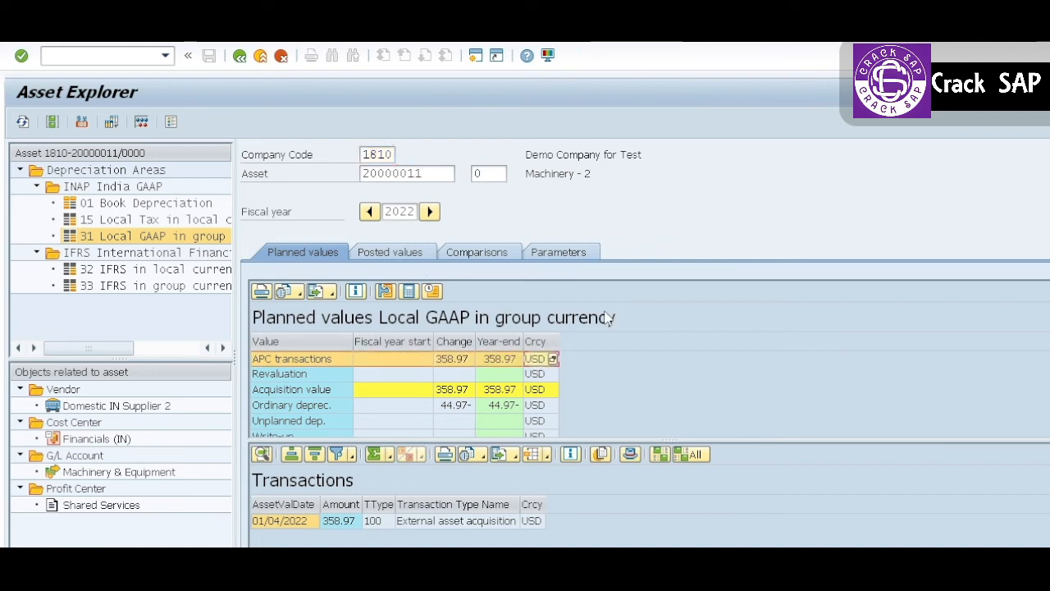
click(162, 205)
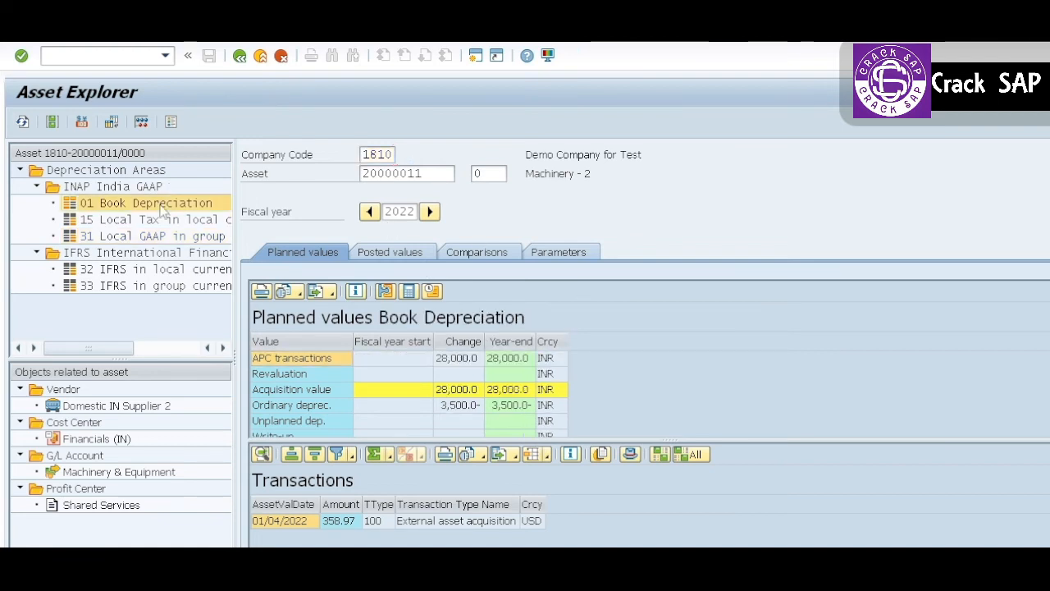
click(462, 363)
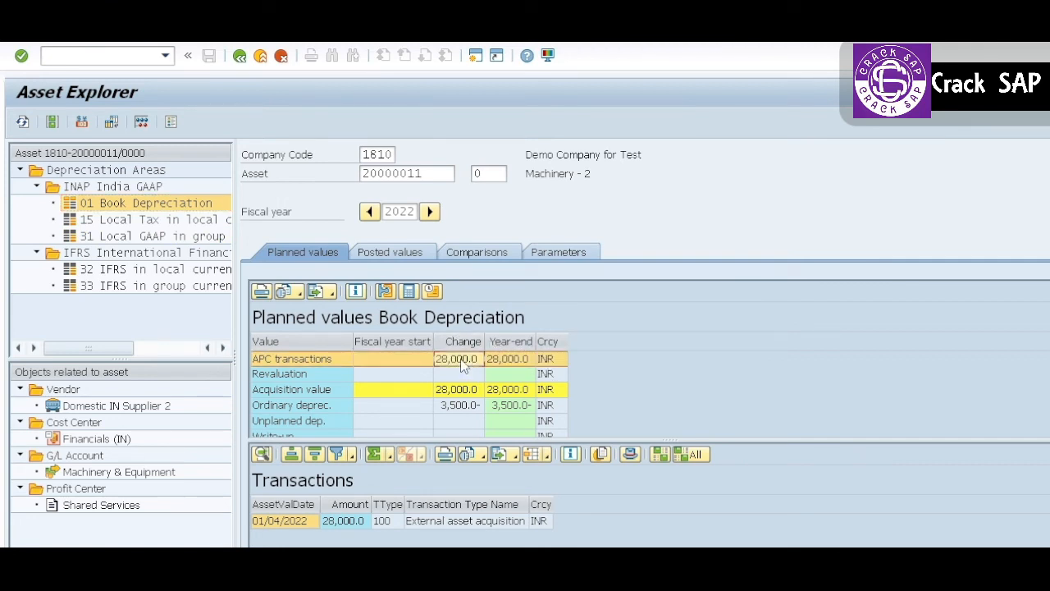
click(191, 236)
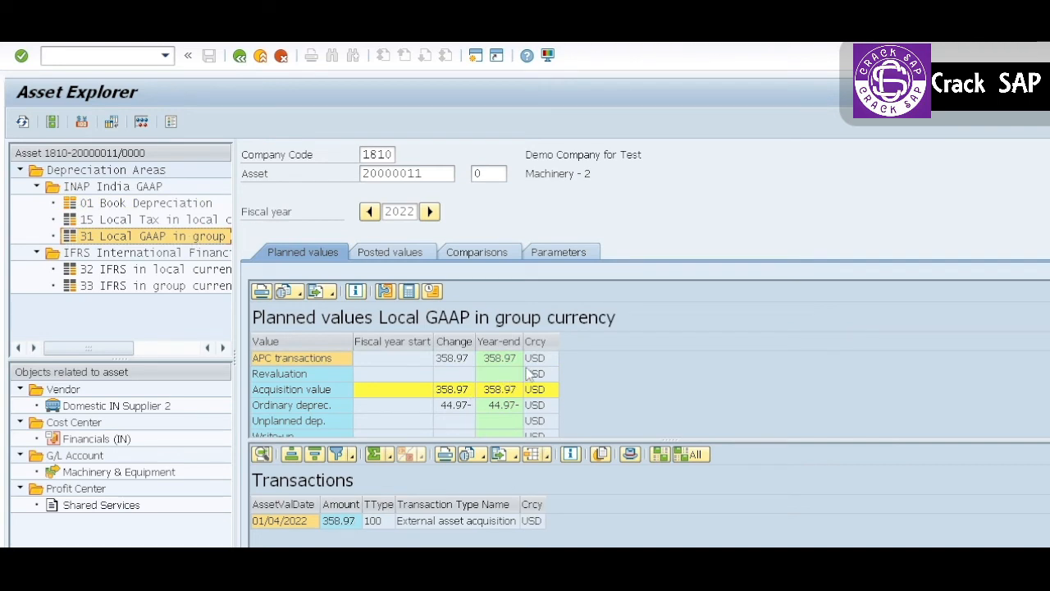
click(534, 364)
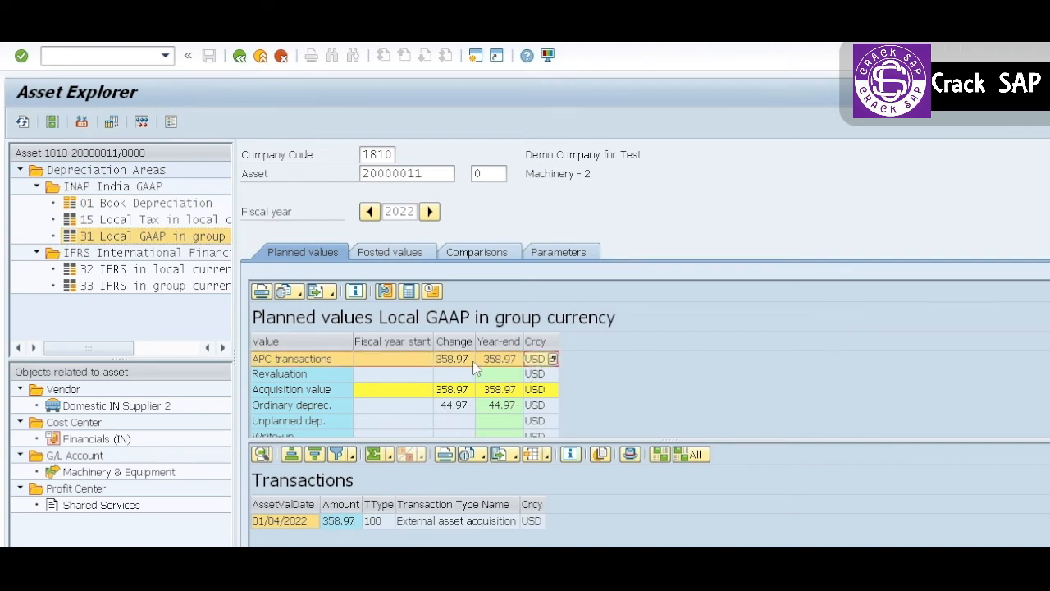
Display area 01 Book Depreciation and examine the acquisition value's currency and the planned ordinary depreciation.
click(195, 205)
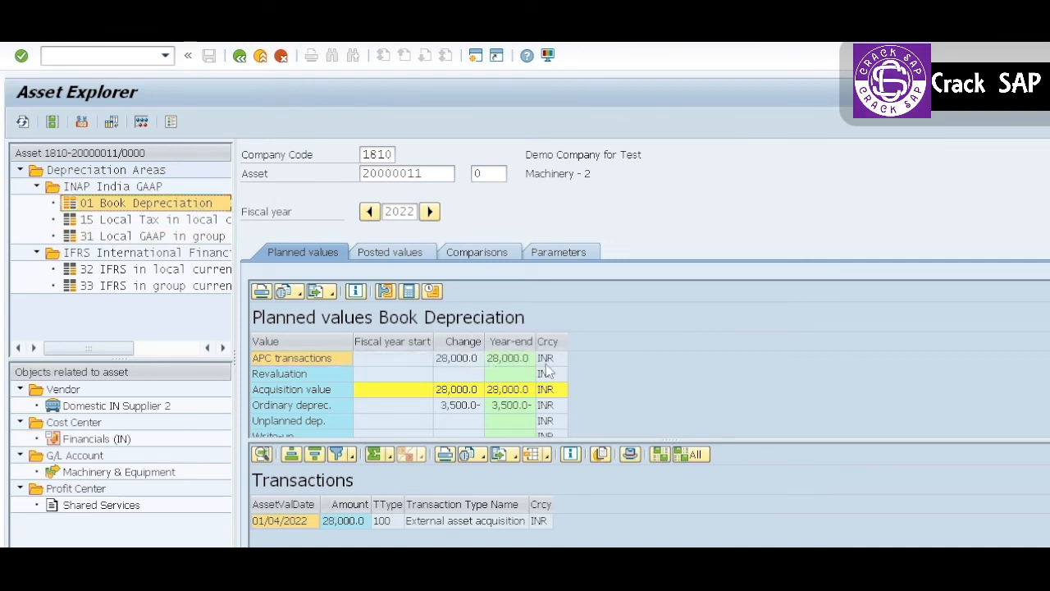
click(544, 391)
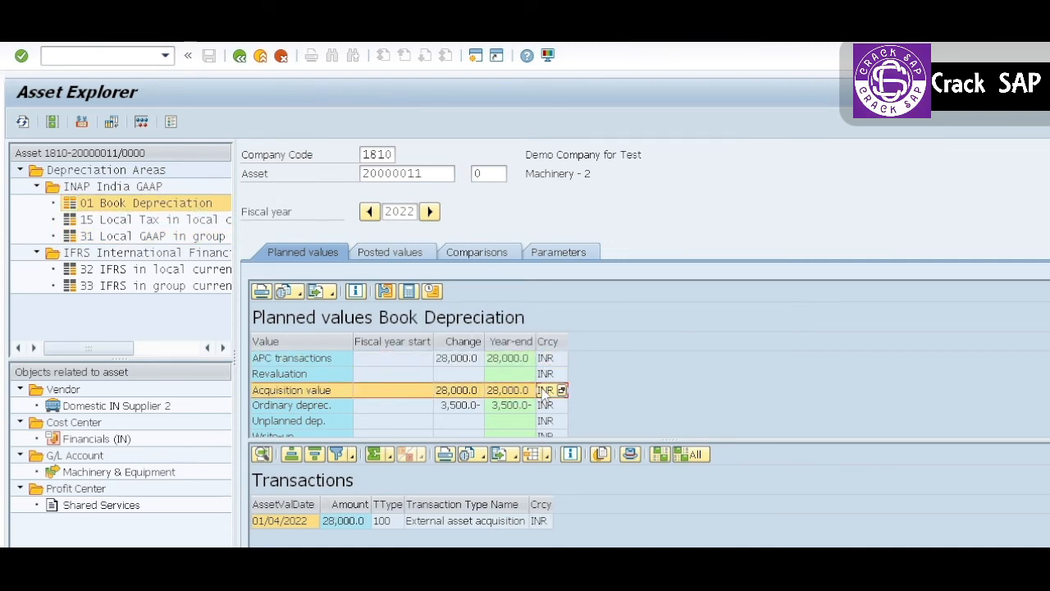
click(470, 407)
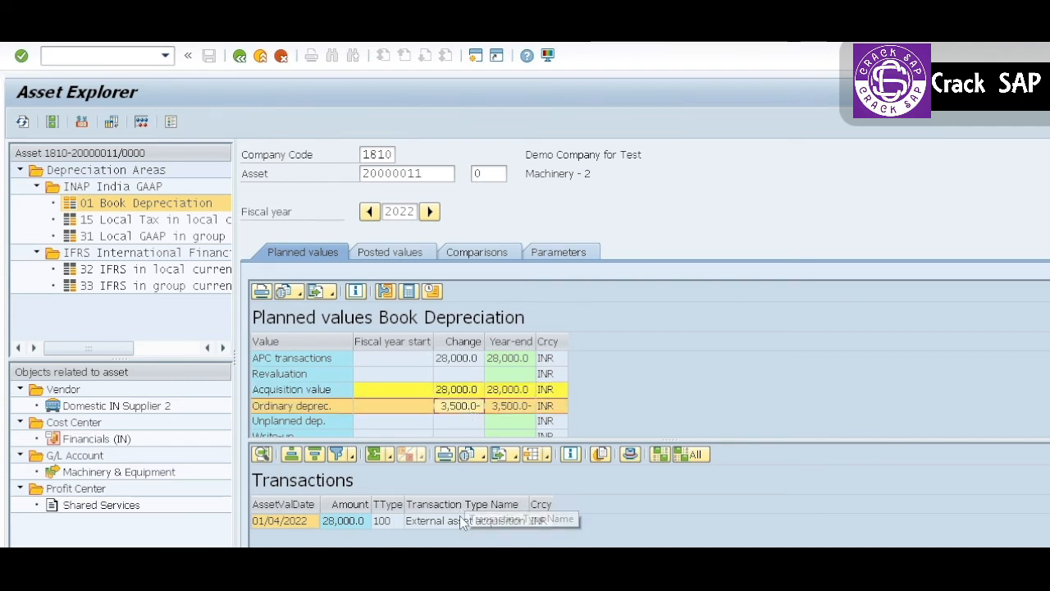
Open the accounting document behind the external asset acquisition transaction and examine the accounts of both line items.
double_click(315, 519)
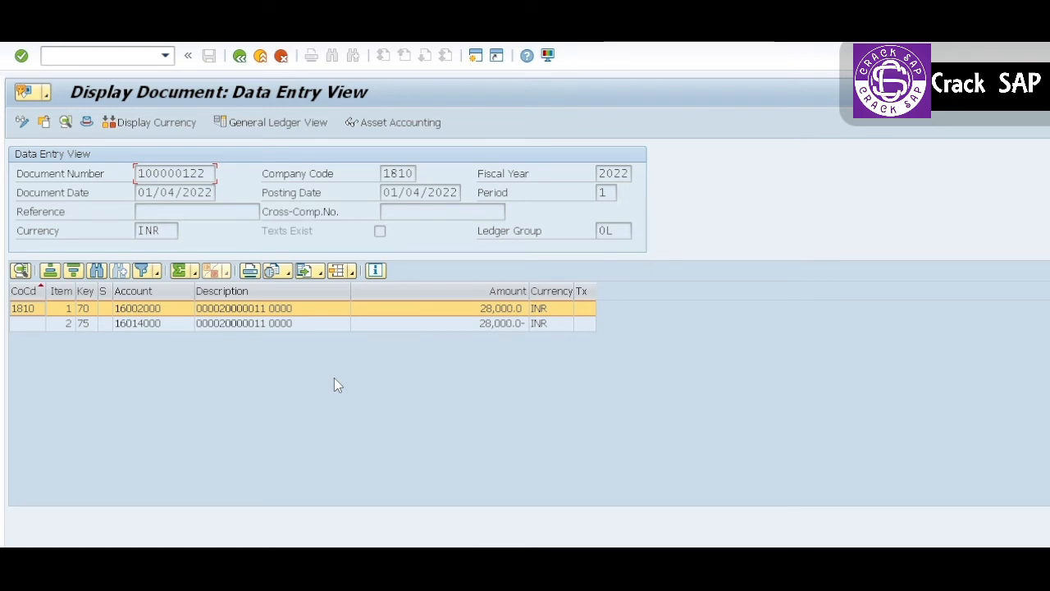
click(147, 312)
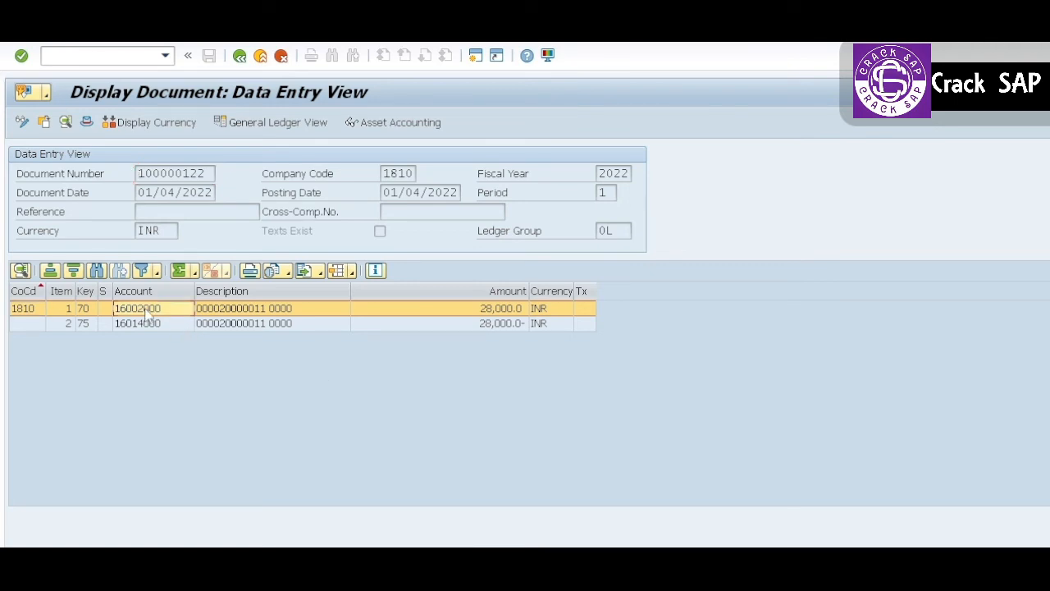
click(148, 325)
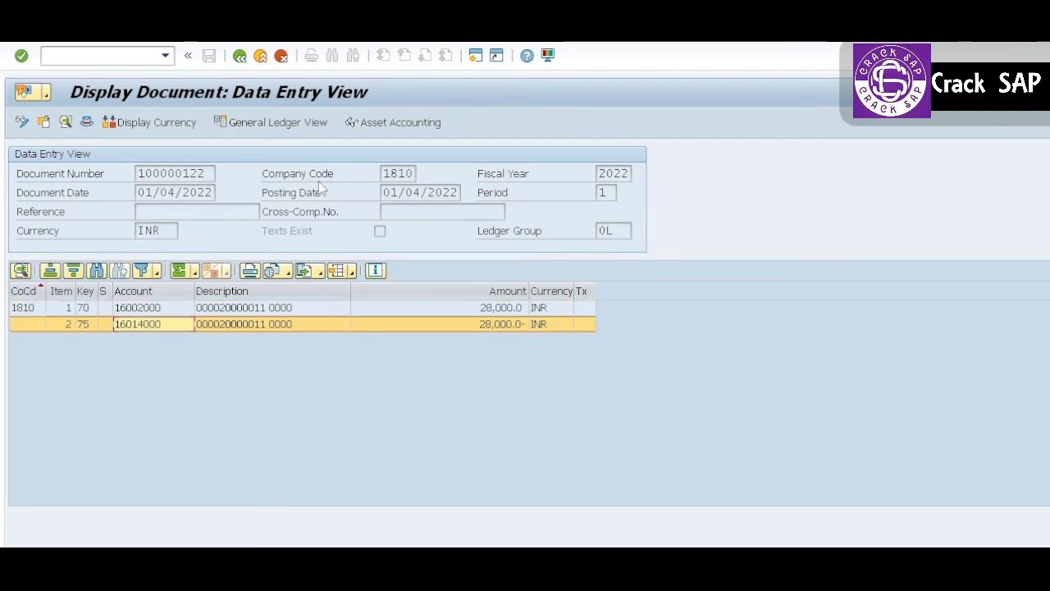
Open the document's Asset Accounting view, check the supplier in the Paybls Domestic line's details, and close the details.
click(399, 122)
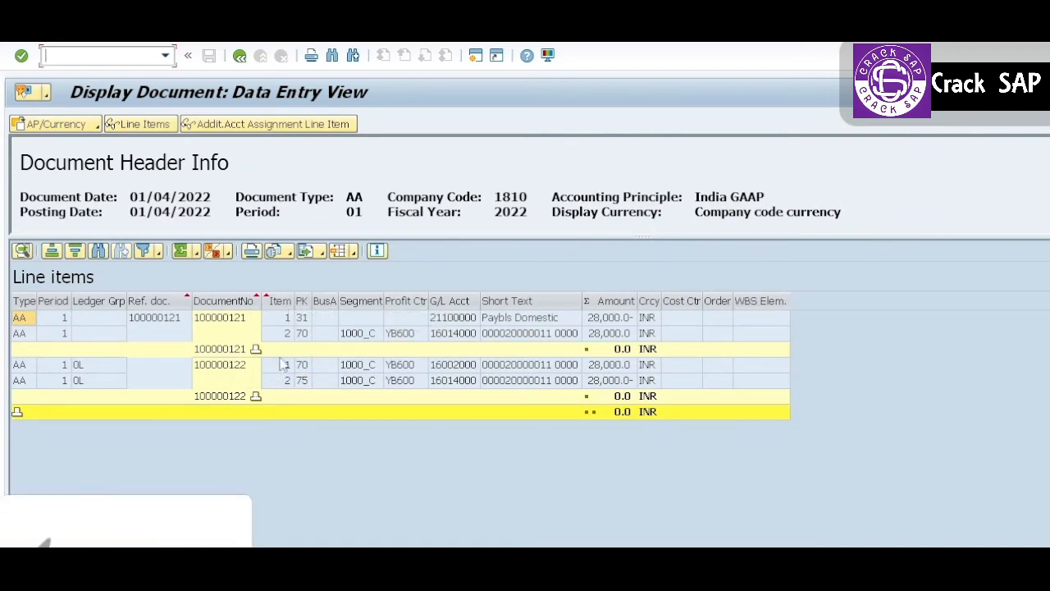
click(529, 322)
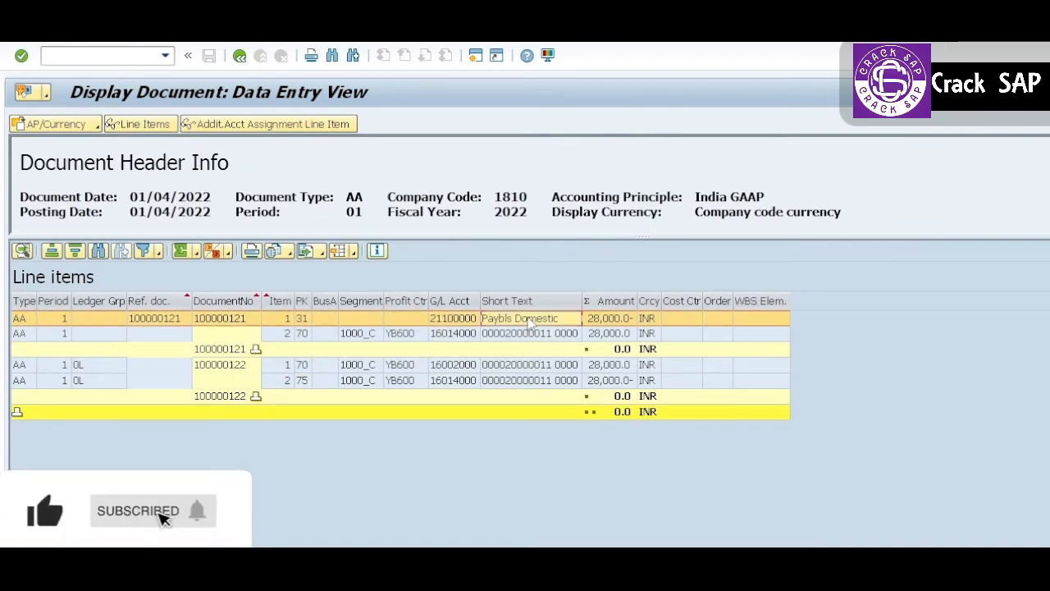
double_click(520, 324)
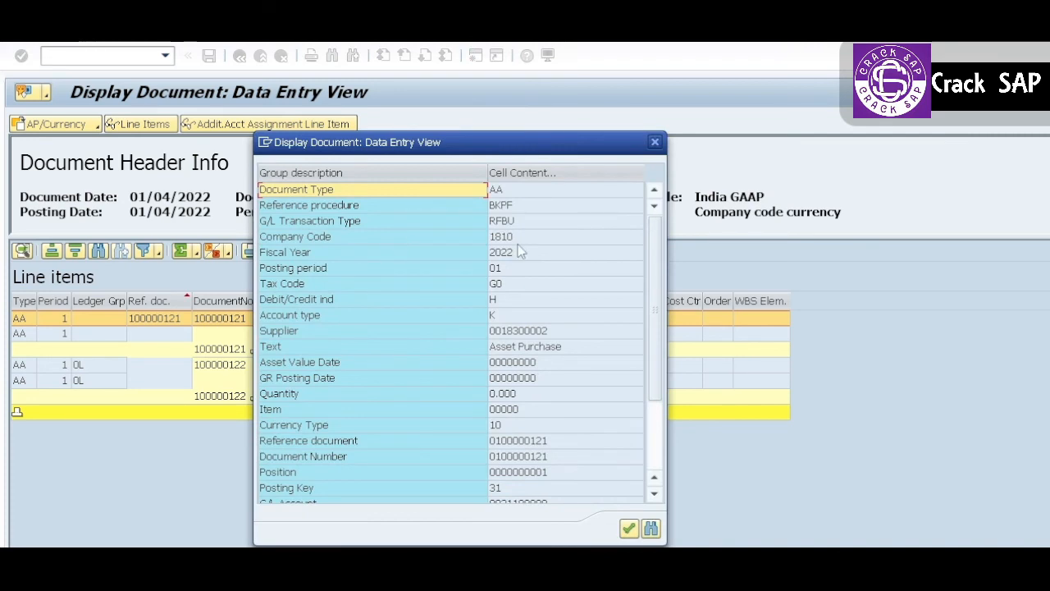
click(550, 331)
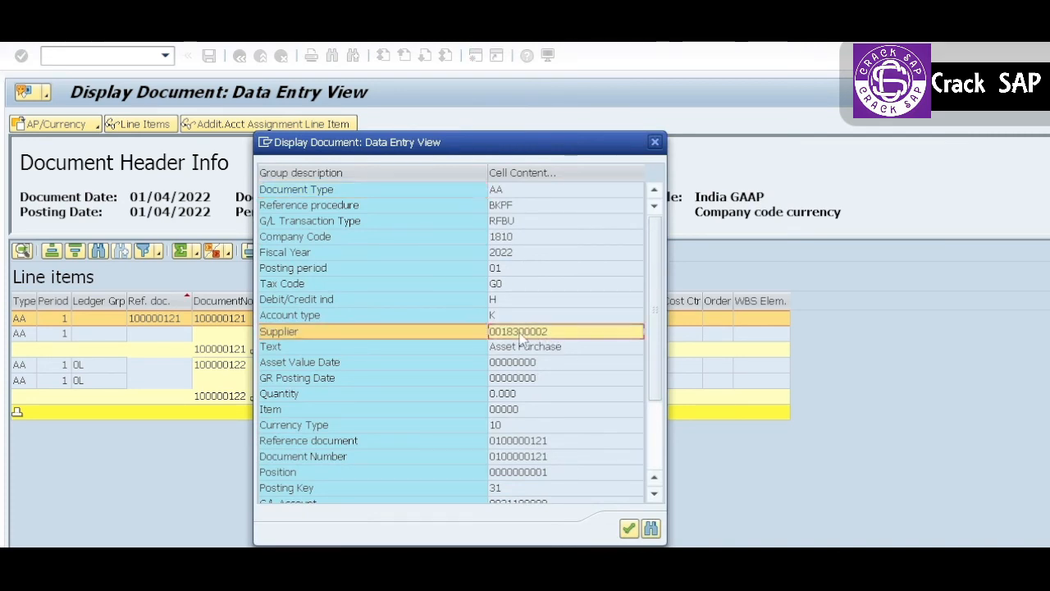
click(520, 336)
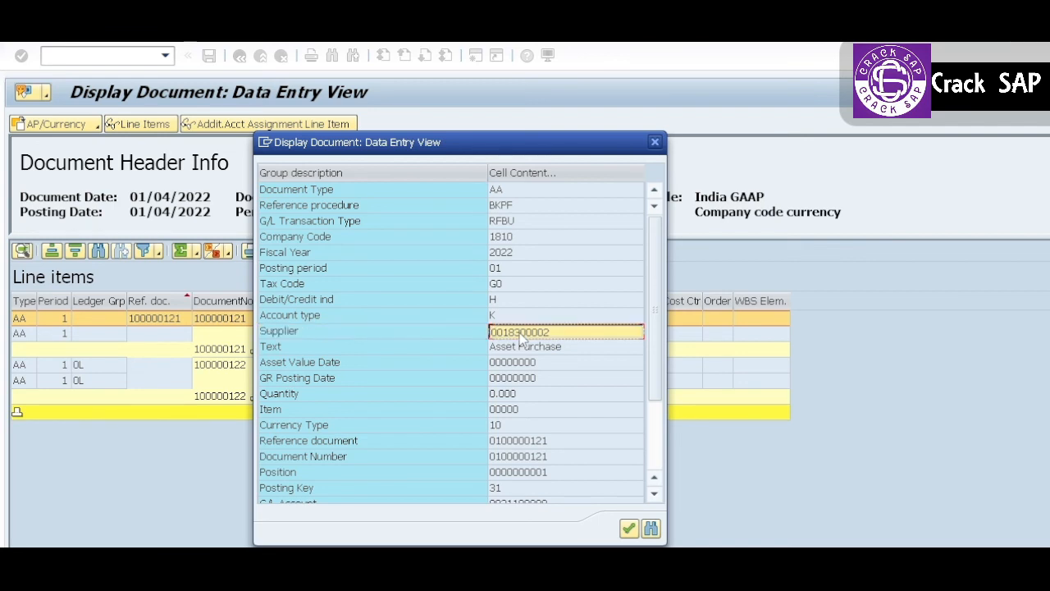
click(655, 142)
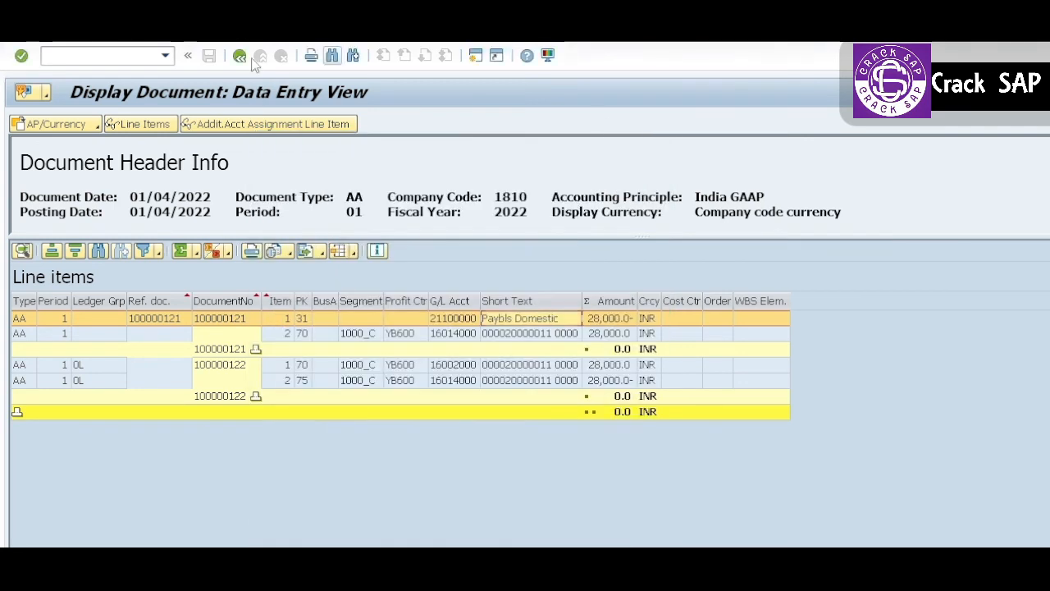
Return from the document views to Asset Explorer and open the vendor line item display FBL1N in a new session.
click(240, 55)
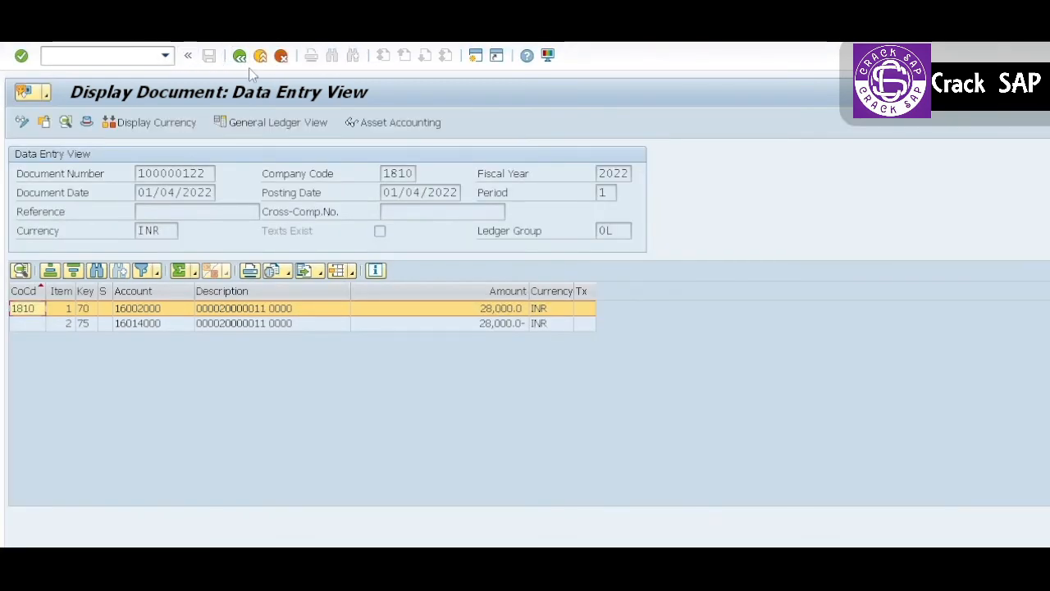
click(241, 56)
click(122, 56)
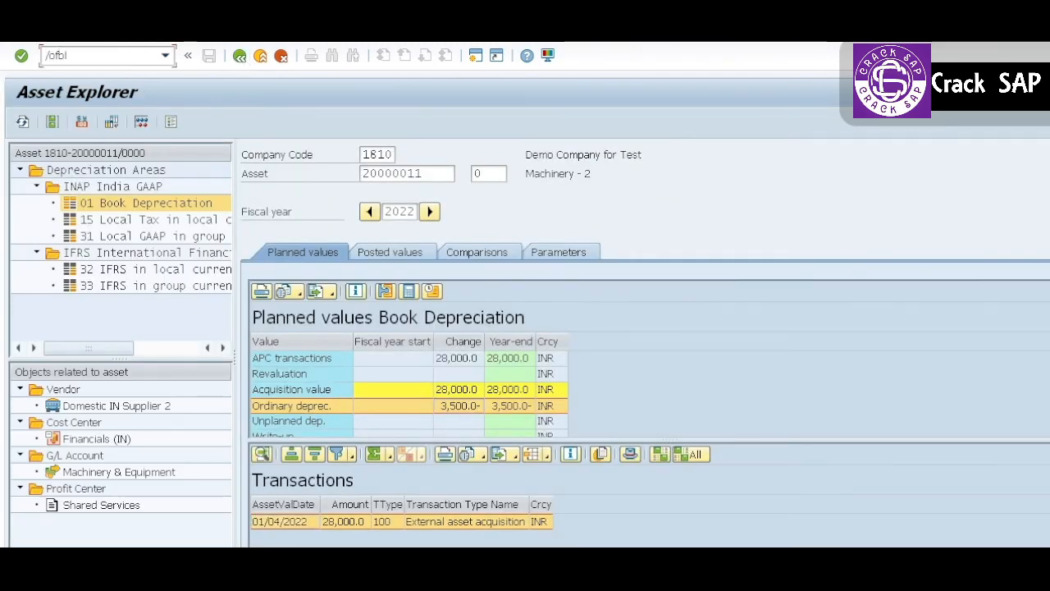
text(/nfbl1n)
key(Return)
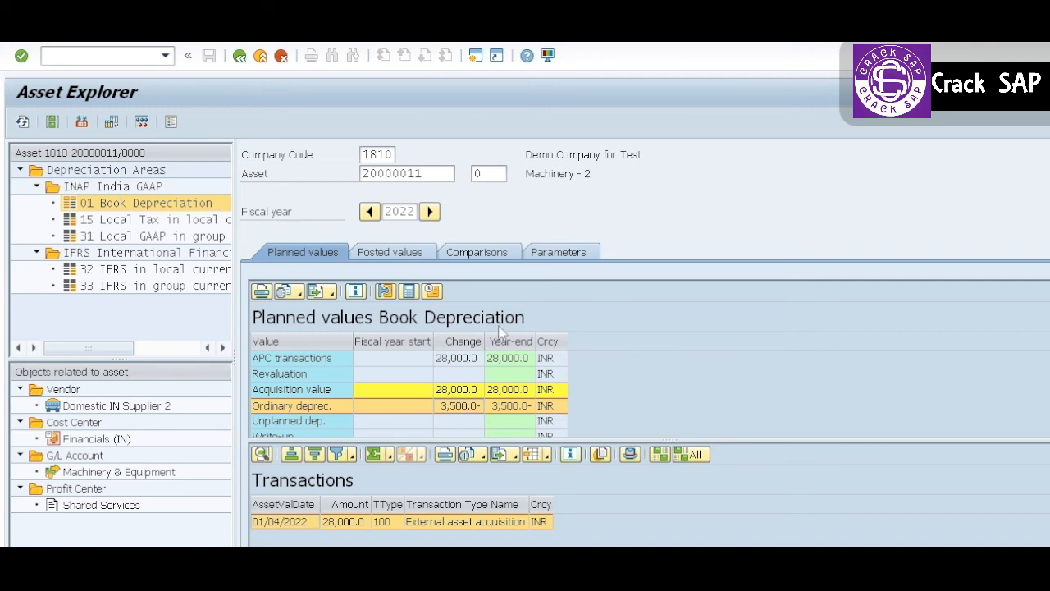
List the open items of Domestic IN Supplier 2 in company code 1810 and look through the line items and totals.
text(0018300002)
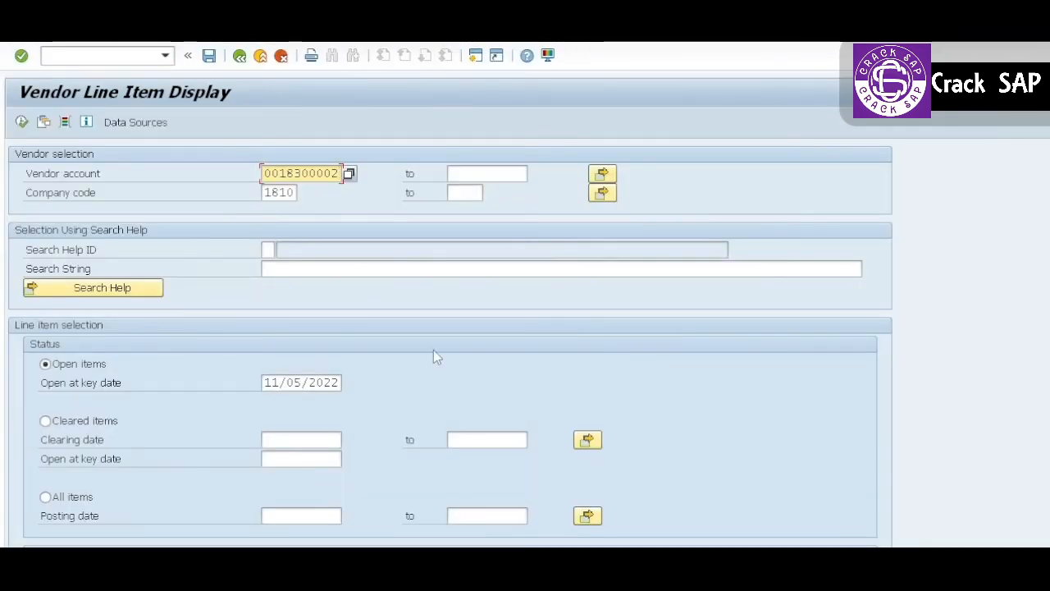
click(21, 122)
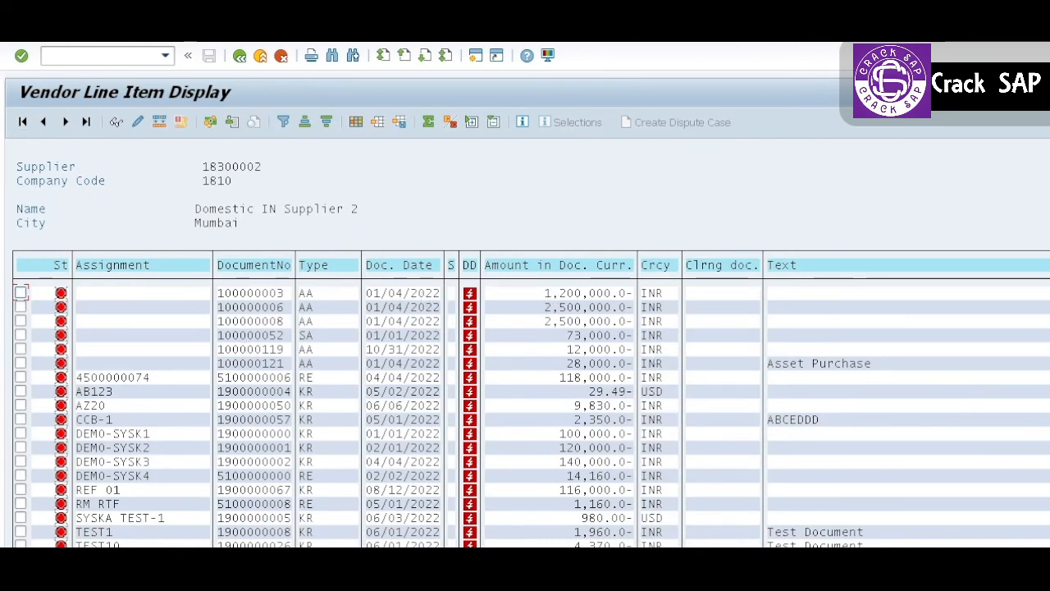
scroll(525, 411, down, 2)
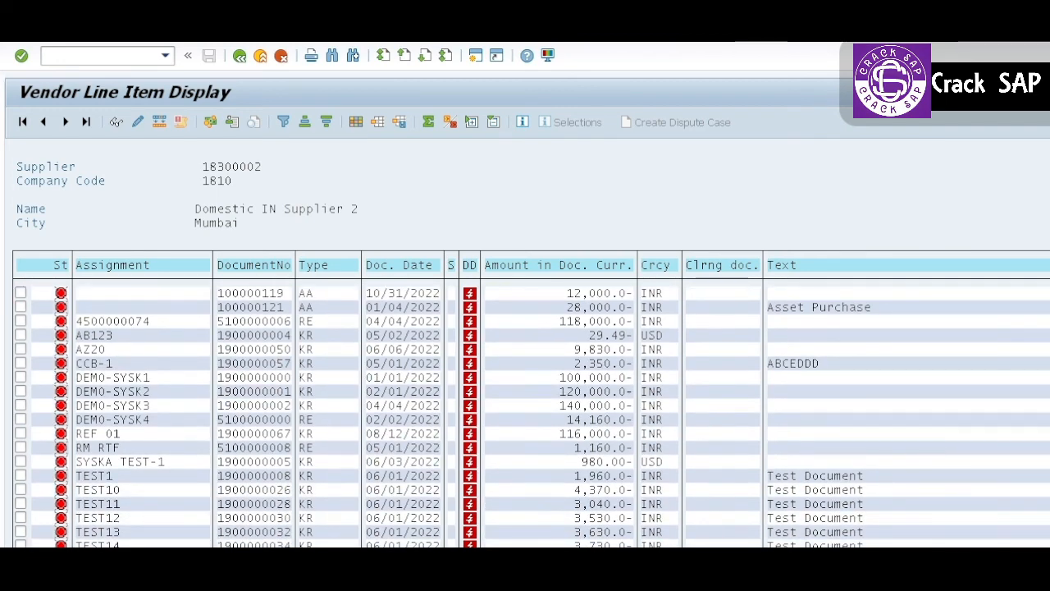
scroll(525, 410, down, 5)
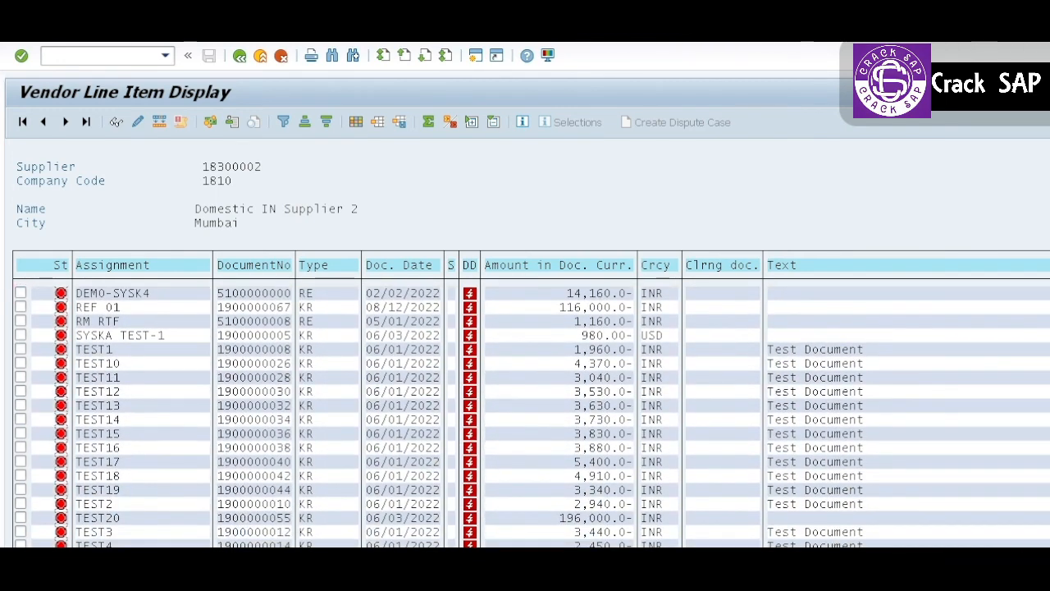
scroll(525, 410, down, 5)
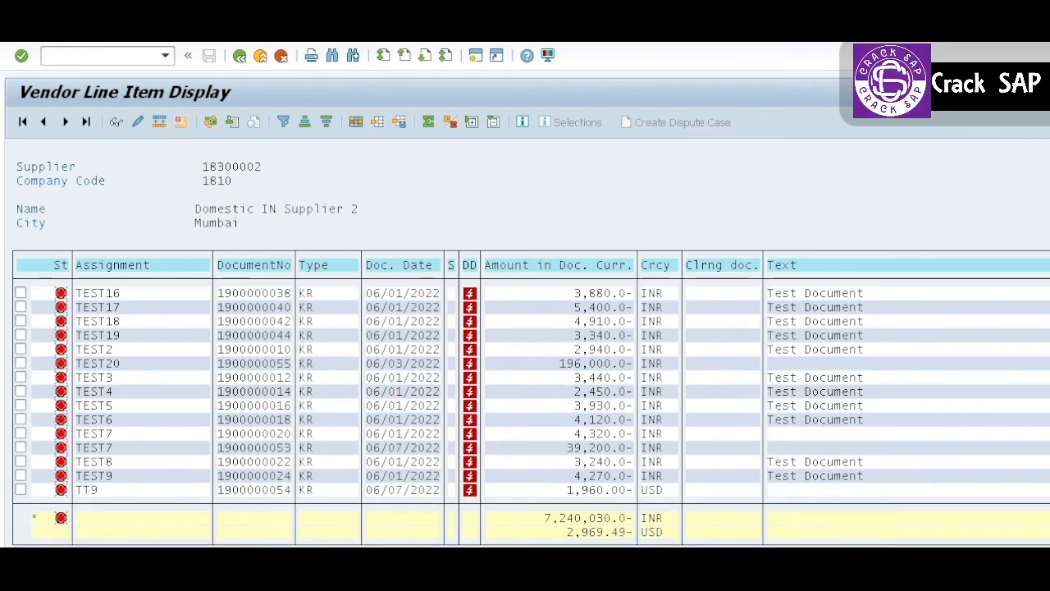
scroll(525, 411, down, 1)
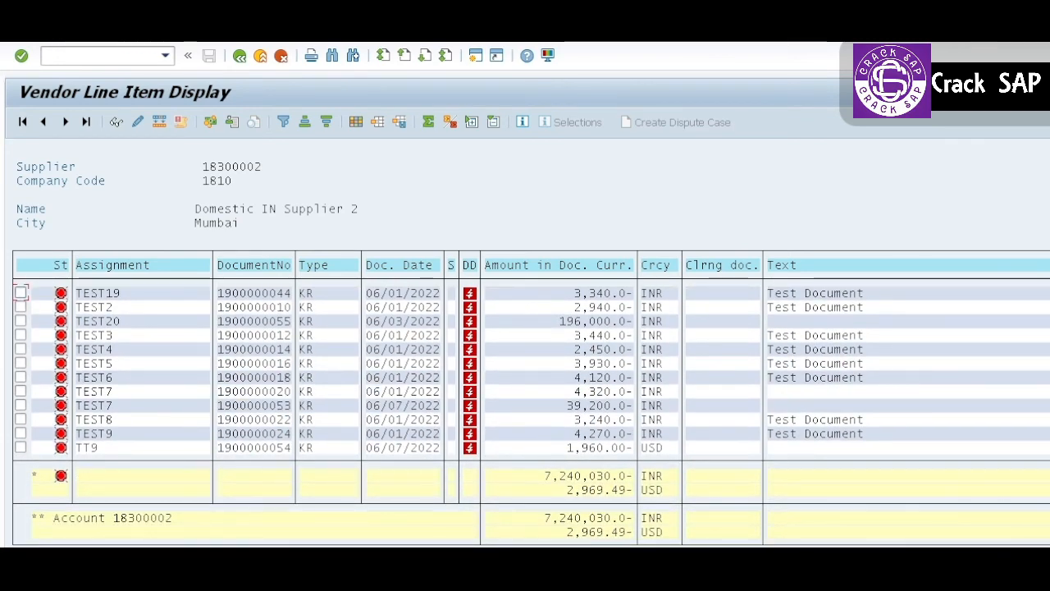
scroll(525, 410, up, 5)
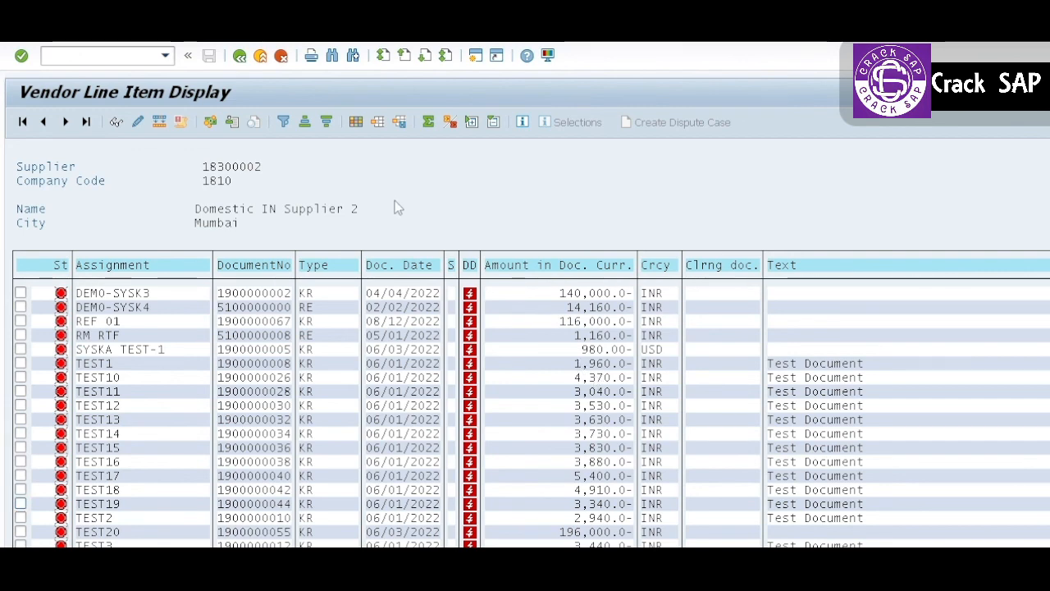
Switch back to Asset Explorer, open the acquisition transaction's document, and look up the vendor posting's document number in its Asset Accounting view.
key(F3)
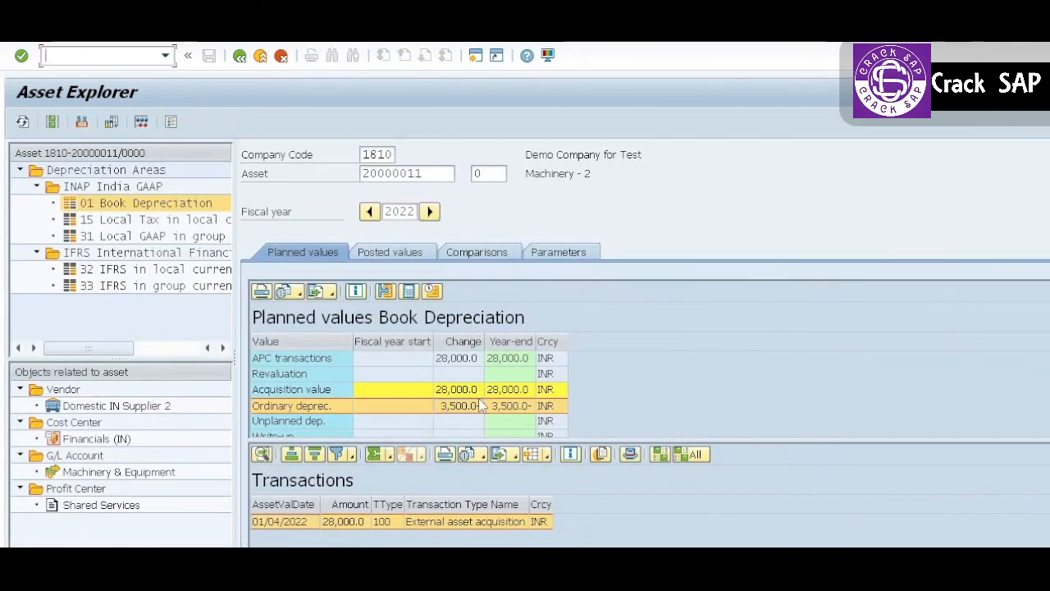
double_click(302, 522)
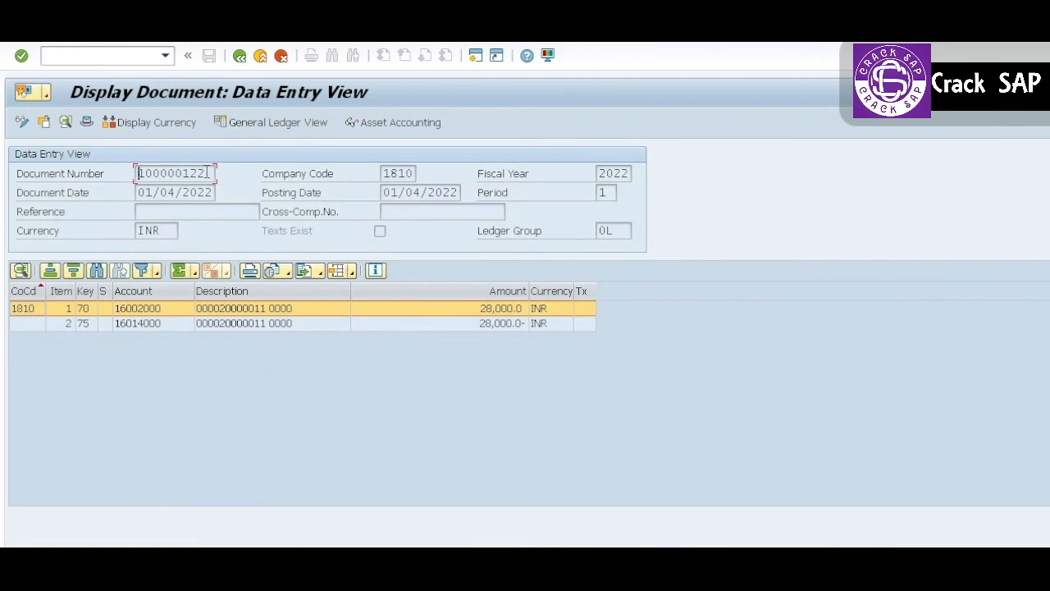
click(278, 123)
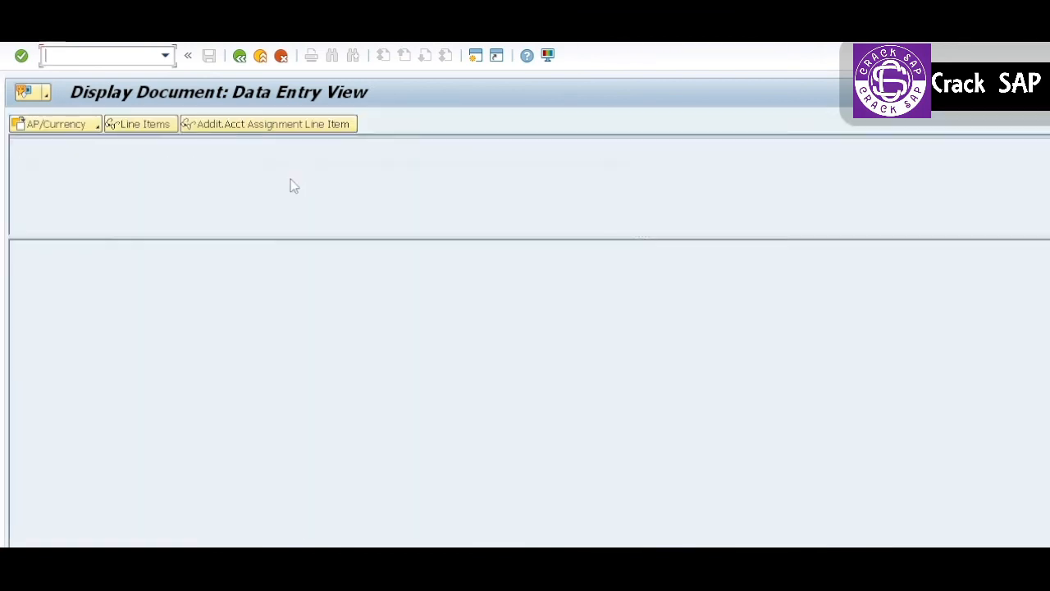
click(245, 324)
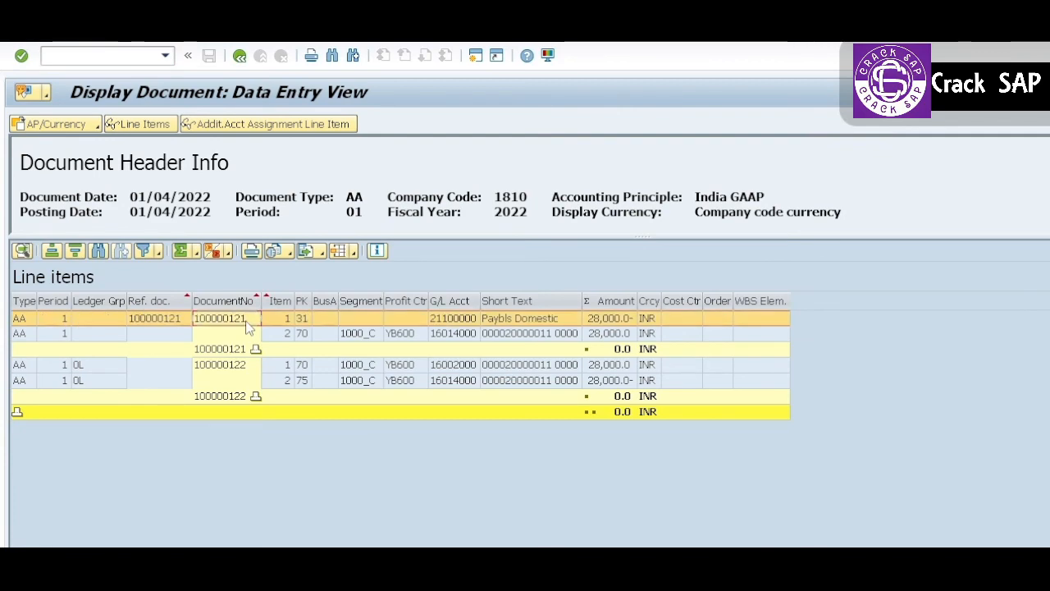
click(246, 322)
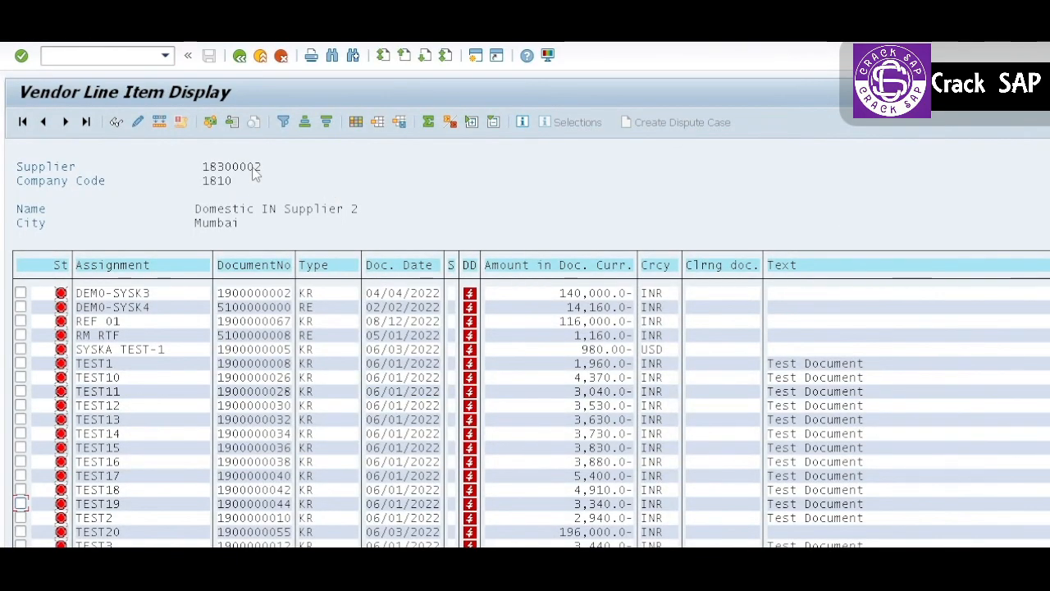
Search the vendor line item list for document 100000121, starting at the current line, and close the search.
key(ctrl+f)
text(100000121)
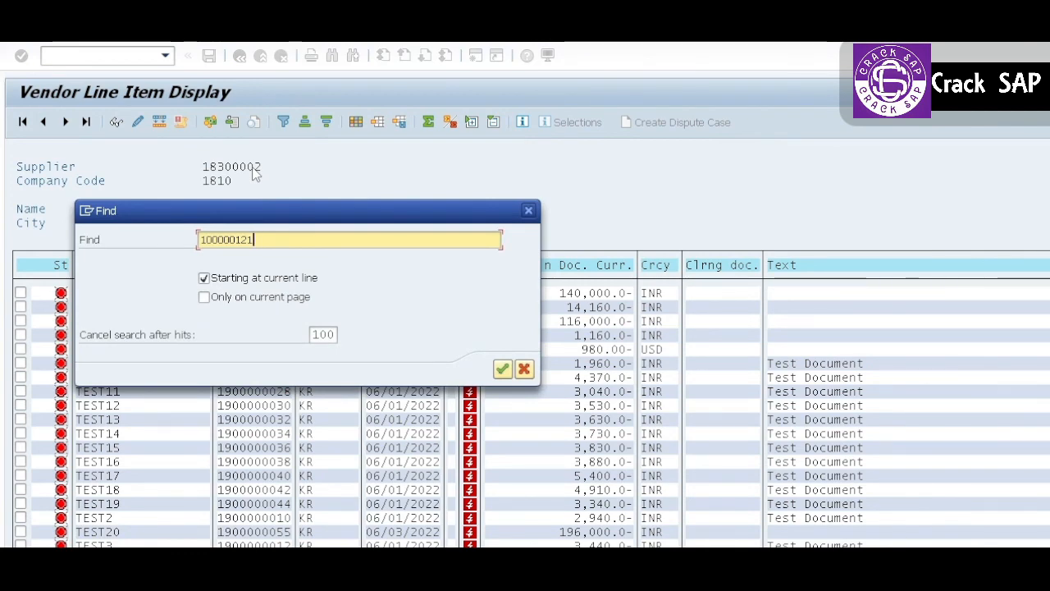
key(Return)
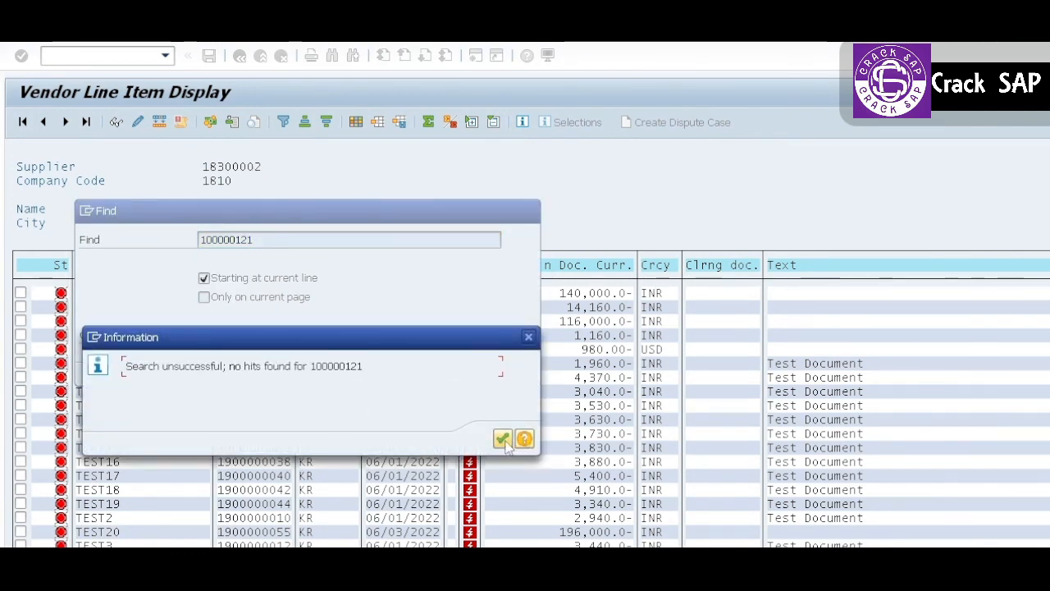
click(503, 440)
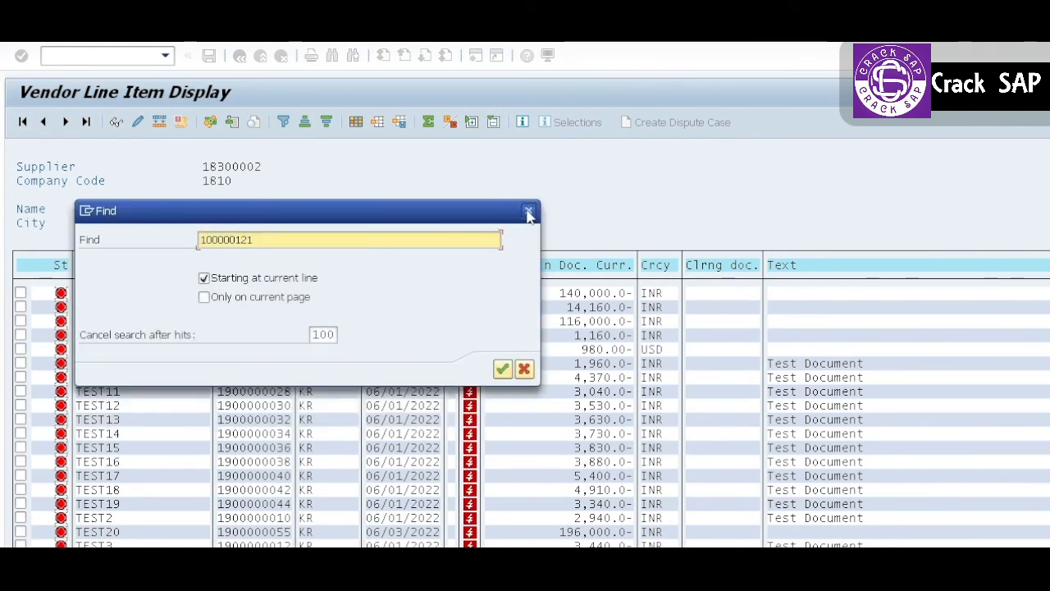
click(529, 213)
Mark the line of document 100000121 in the vendor line items and check its amount and text.
scroll(529, 215, up, 4)
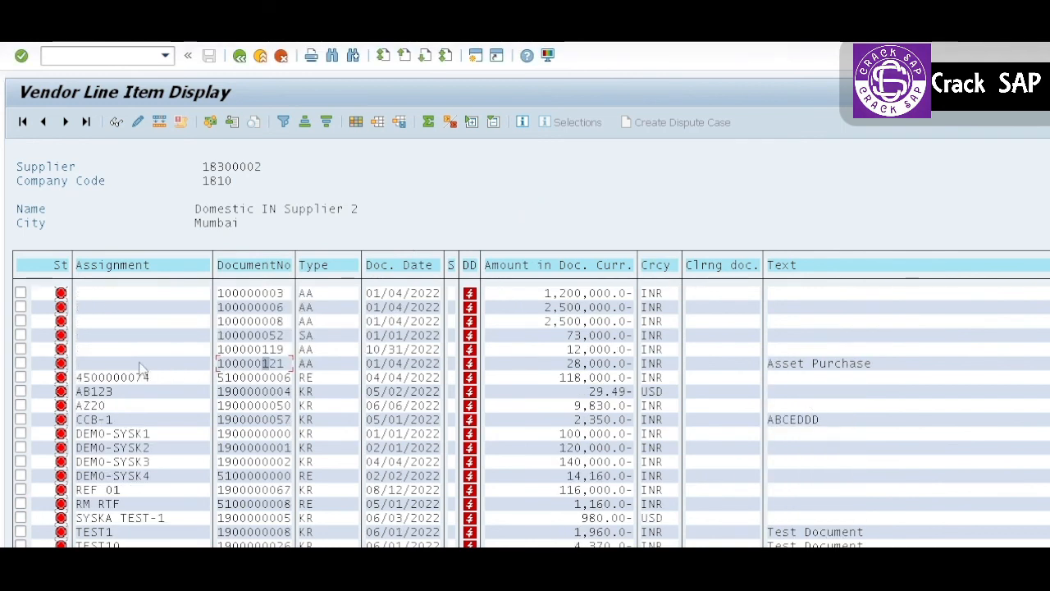
click(20, 363)
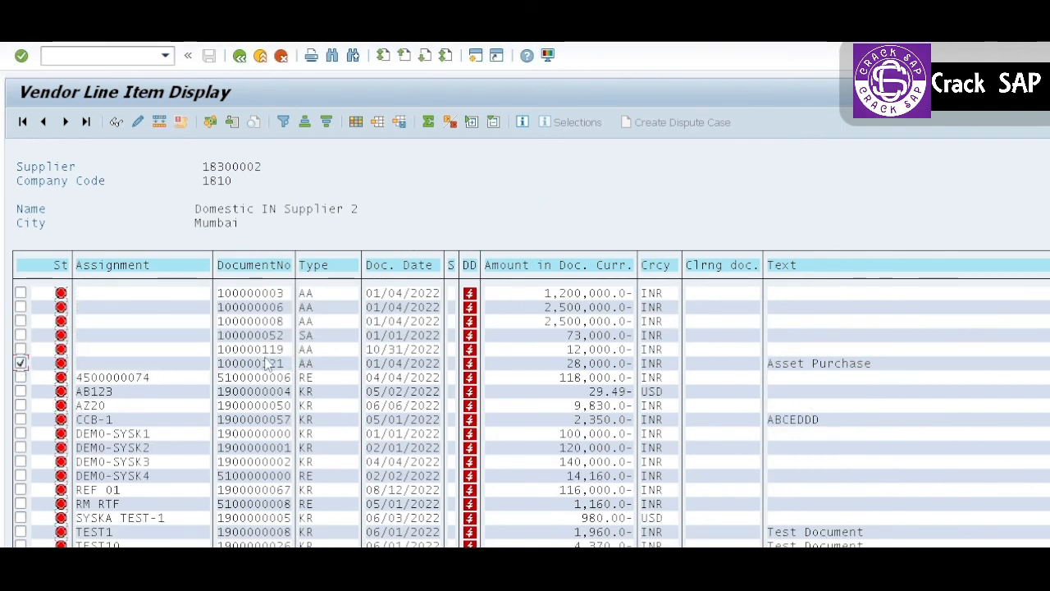
click(594, 363)
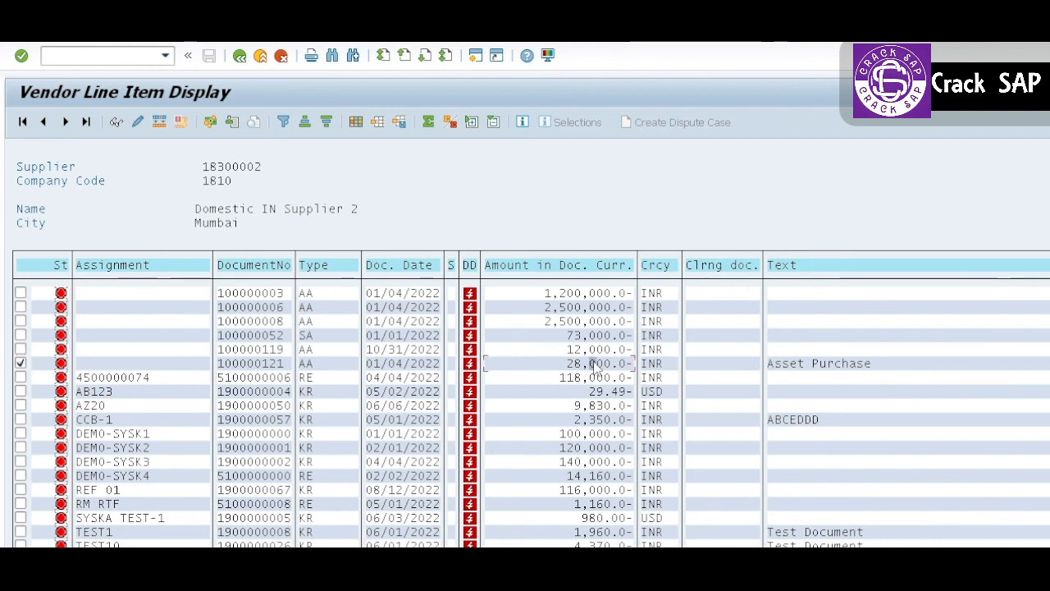
click(808, 366)
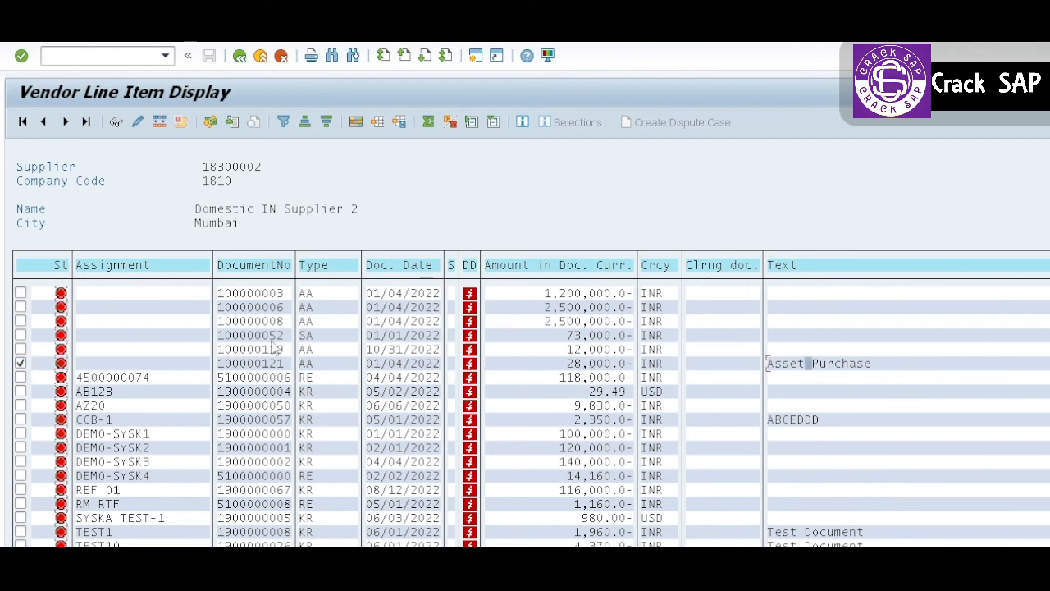